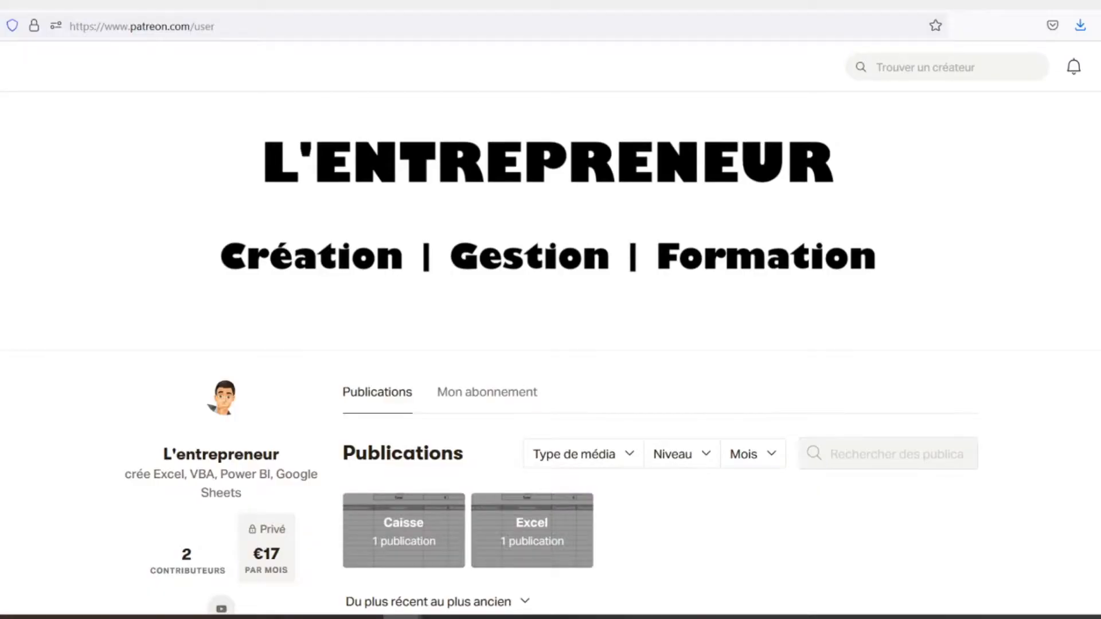
Look through the creator's publications on the Patreon page, down past the Feuilles de caisse post with its caisse.xlsx attachment
{"action": "scroll", "coordinate": [551, 355], "scroll_direction": "down", "scroll_amount": 3}
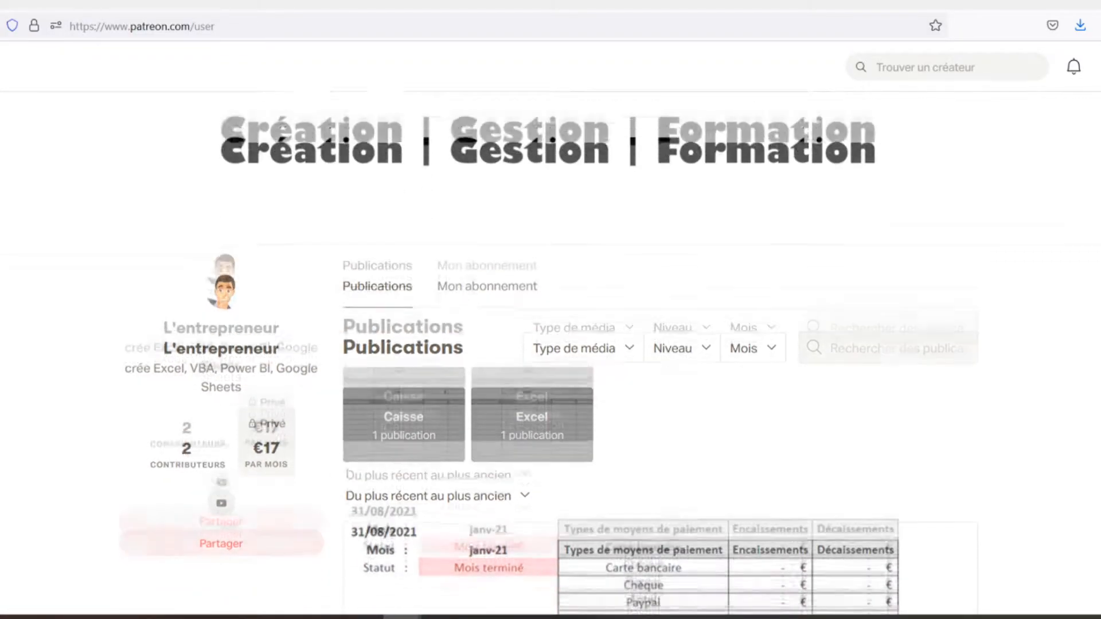
{"action": "scroll", "coordinate": [550, 355], "scroll_direction": "down", "scroll_amount": 2}
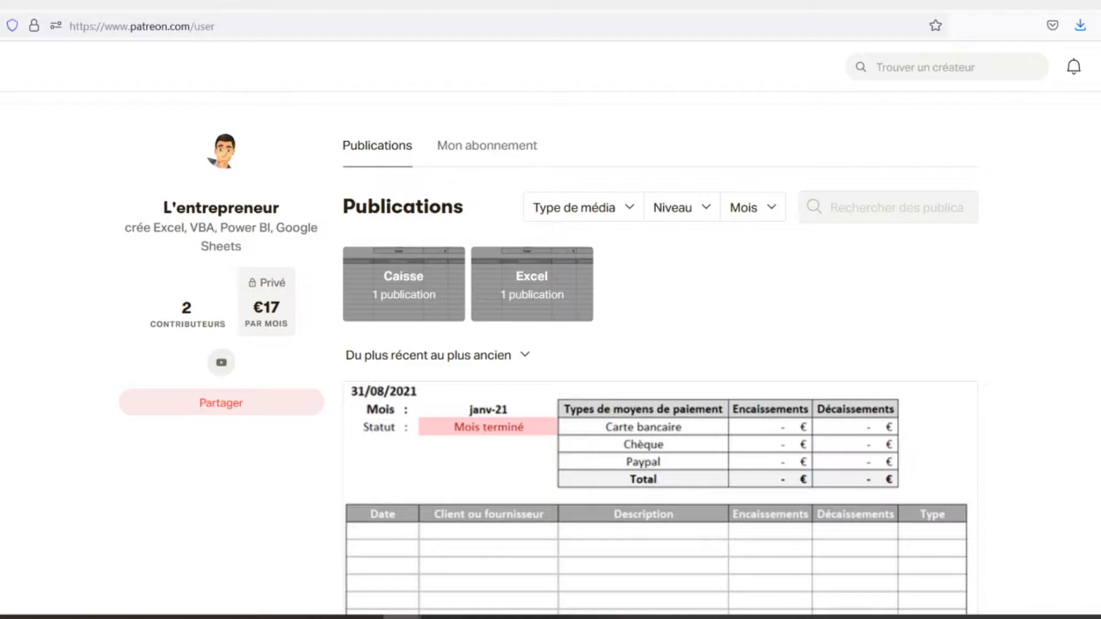
{"action": "scroll", "coordinate": [550, 356], "scroll_direction": "down", "scroll_amount": 2}
{"action": "scroll", "coordinate": [550, 356], "scroll_direction": "down", "scroll_amount": 2}
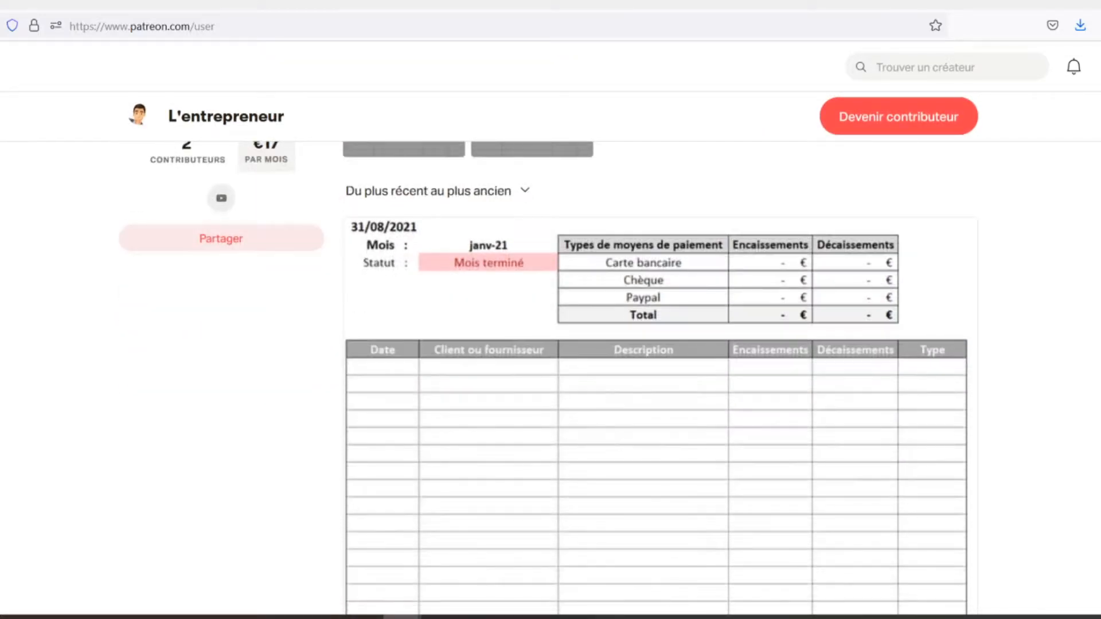
{"action": "scroll", "coordinate": [550, 355], "scroll_direction": "down", "scroll_amount": 2}
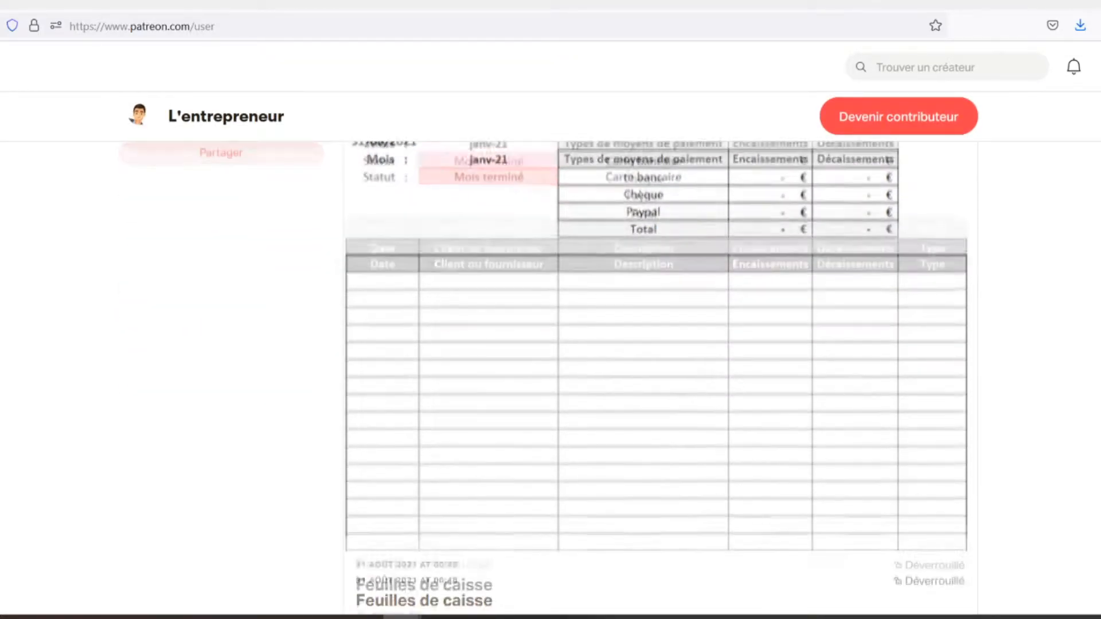
{"action": "scroll", "coordinate": [551, 355], "scroll_direction": "down", "scroll_amount": 2}
{"action": "scroll", "coordinate": [551, 356], "scroll_direction": "down", "scroll_amount": 2}
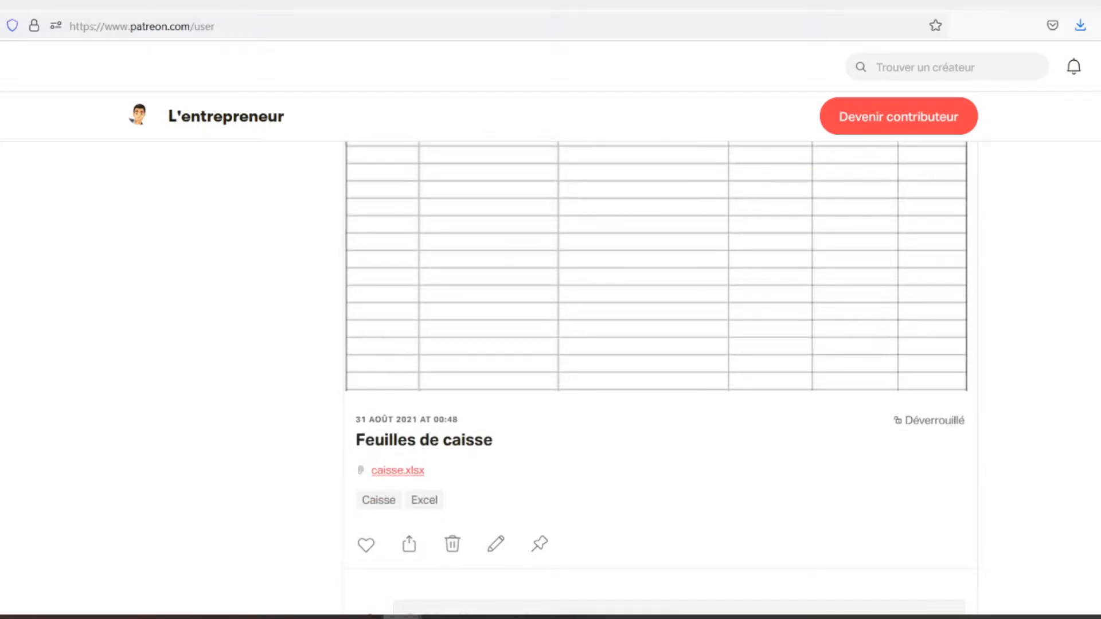
{"action": "scroll", "coordinate": [551, 356], "scroll_direction": "down", "scroll_amount": 2}
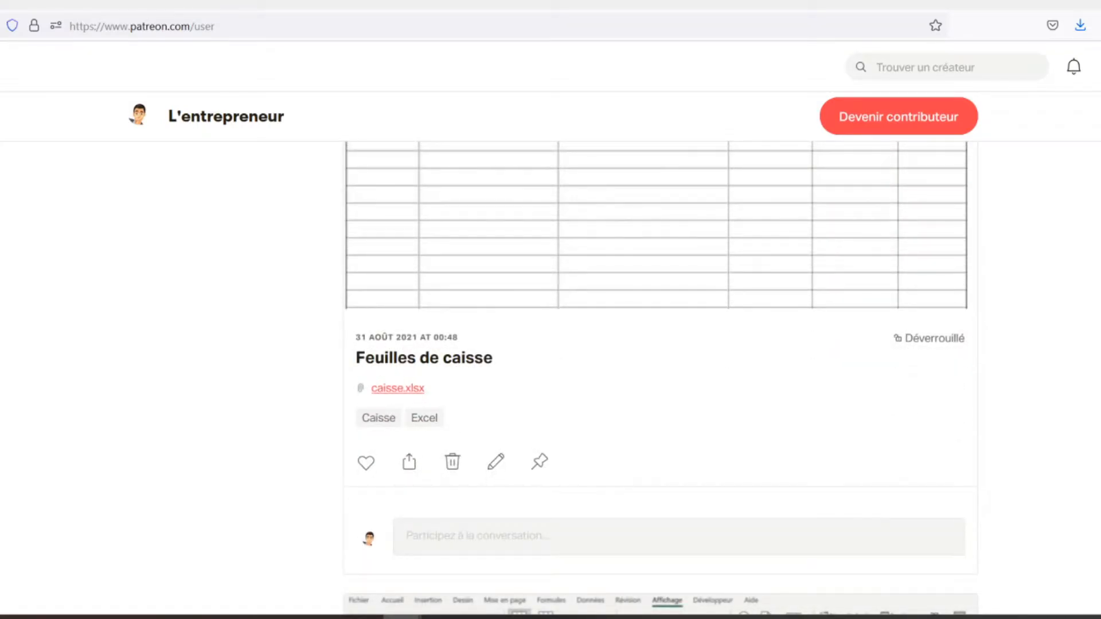
{"action": "scroll", "coordinate": [551, 356], "scroll_direction": "down", "scroll_amount": 2}
{"action": "scroll", "coordinate": [660, 378], "scroll_direction": "down", "scroll_amount": 2}
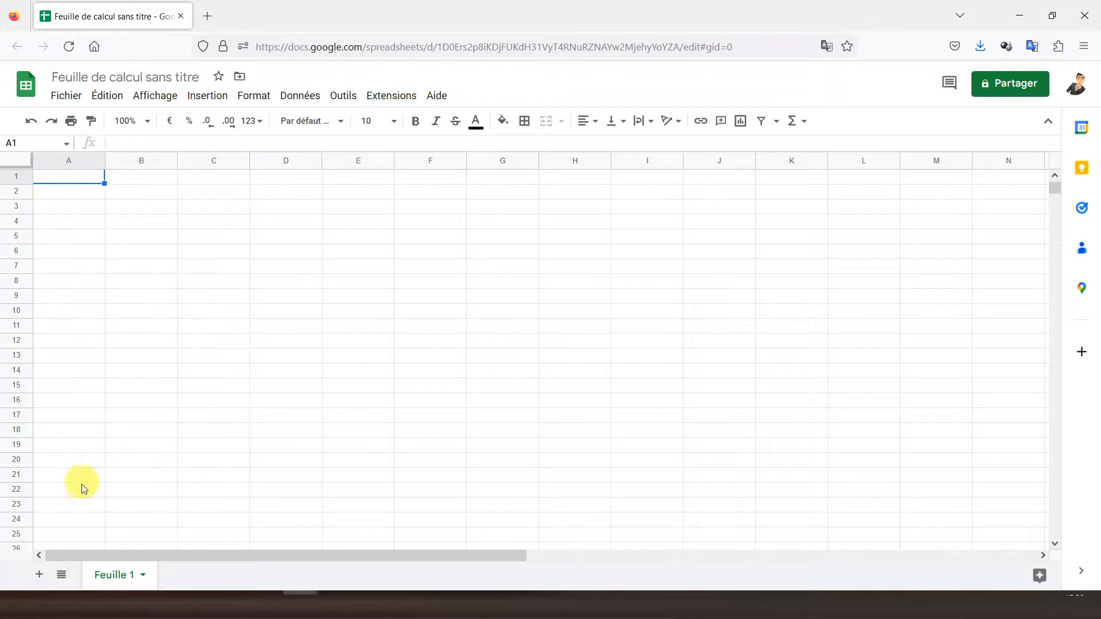
Rename the sheet Feuille 1 as Agenda
{"action": "right_click", "coordinate": [109, 575]}
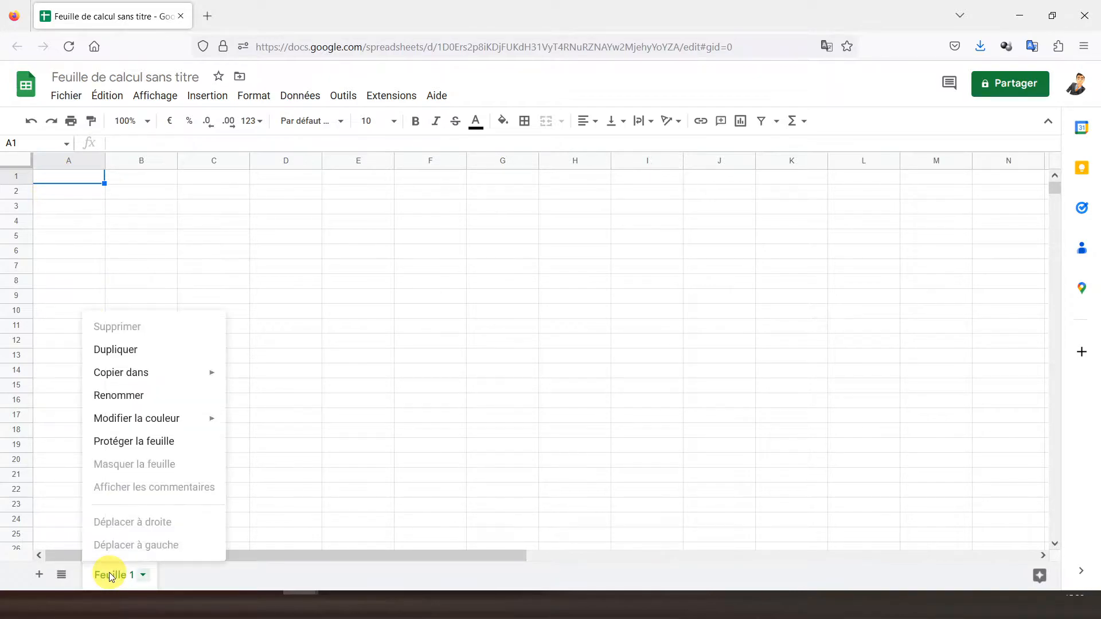
{"action": "left_click", "coordinate": [133, 406]}
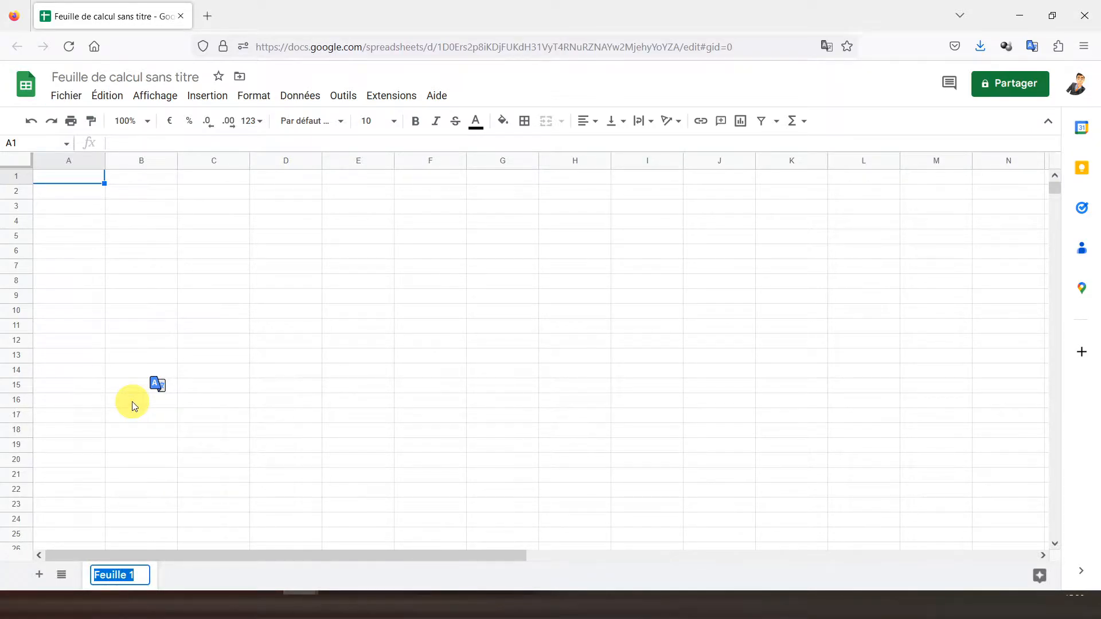
{"action": "type", "text": "Agenda"}
{"action": "key", "text": "Return"}
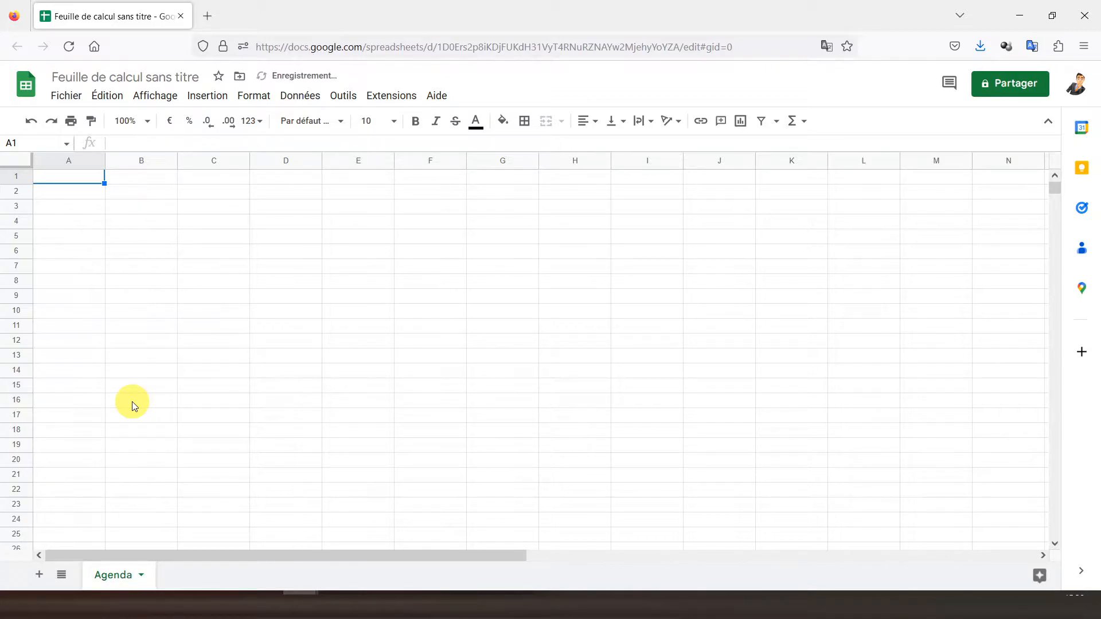
Resize column A to a width of 15 pixels
{"action": "left_click", "coordinate": [67, 164]}
{"action": "right_click", "coordinate": [66, 166]}
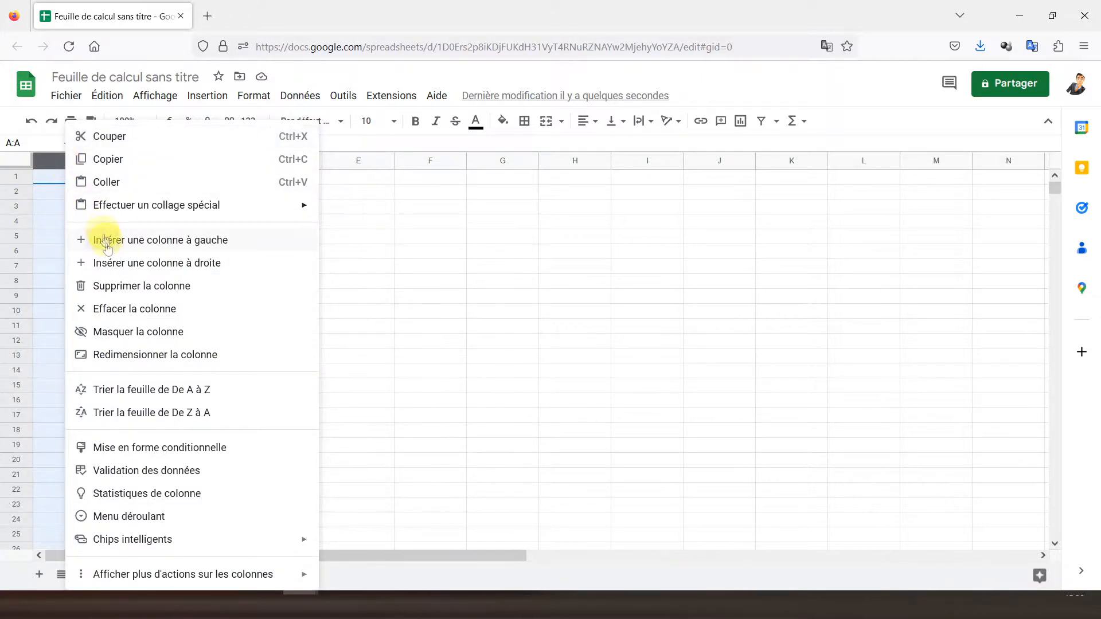
{"action": "left_click", "coordinate": [127, 353]}
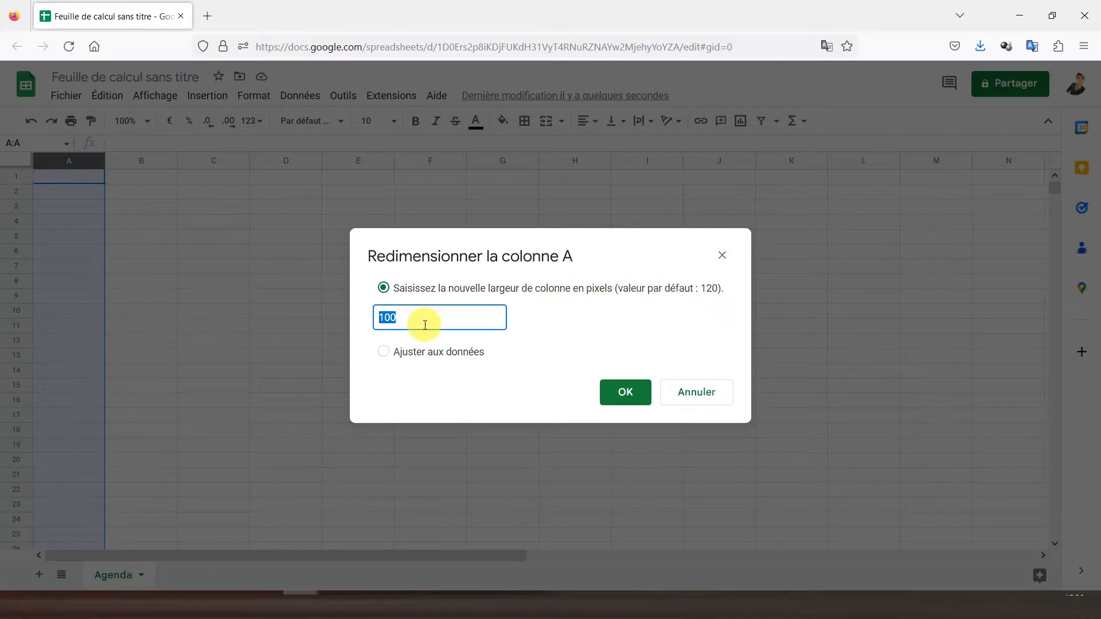
{"action": "type", "text": "15"}
{"action": "key", "text": "Return"}
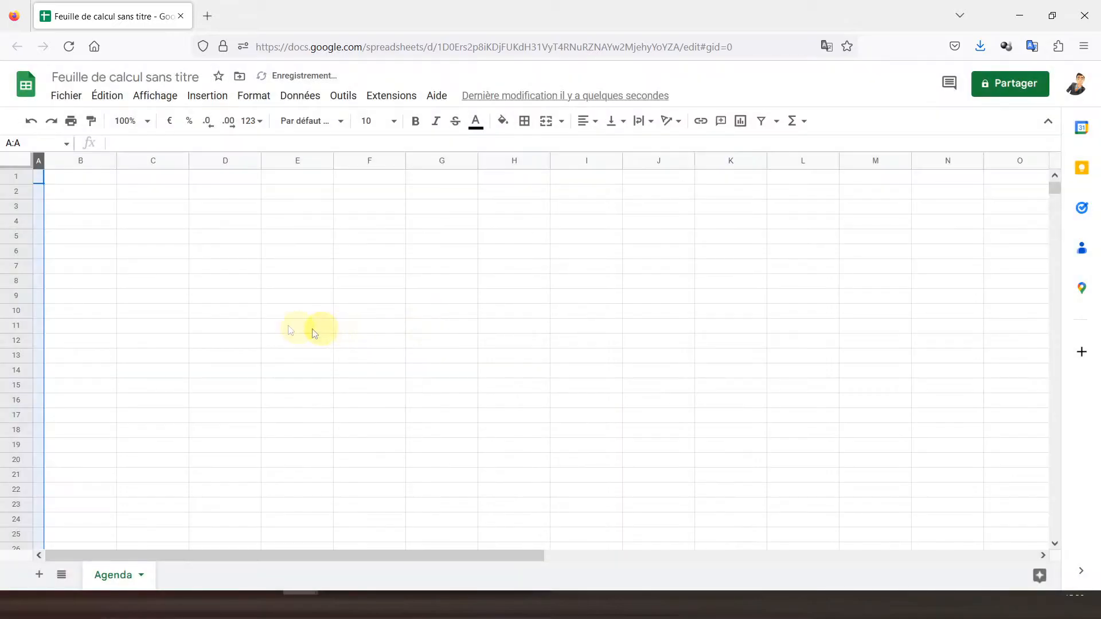
Enter the title "Agenda hebdomadaire" in cell B2 and format it in bold italic
{"action": "left_click", "coordinate": [55, 195]}
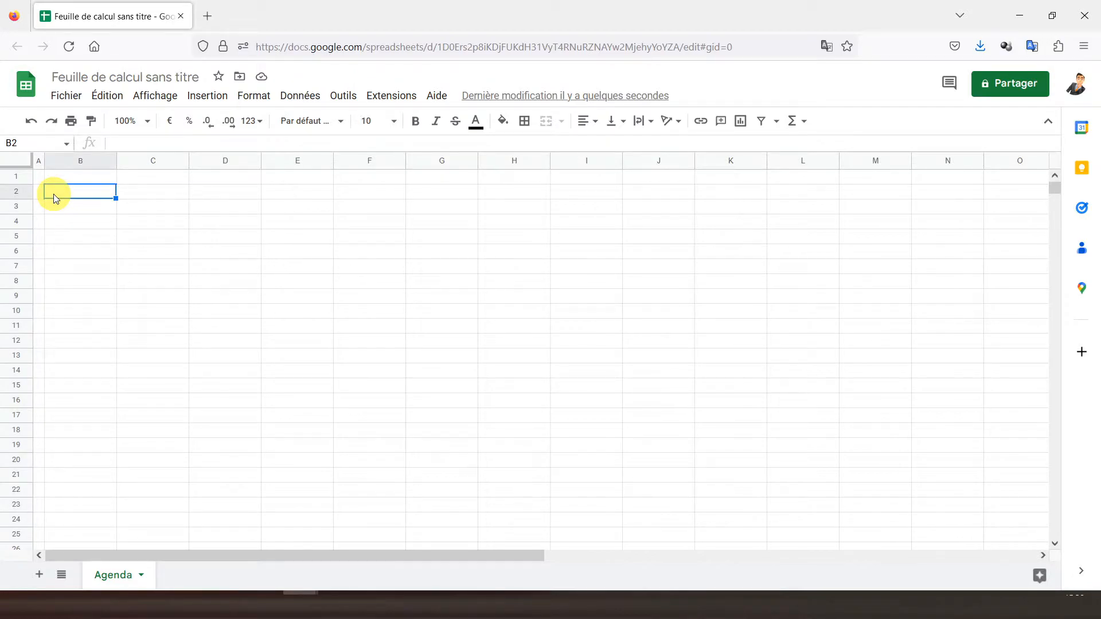
{"action": "type", "text": "Agenda he"}
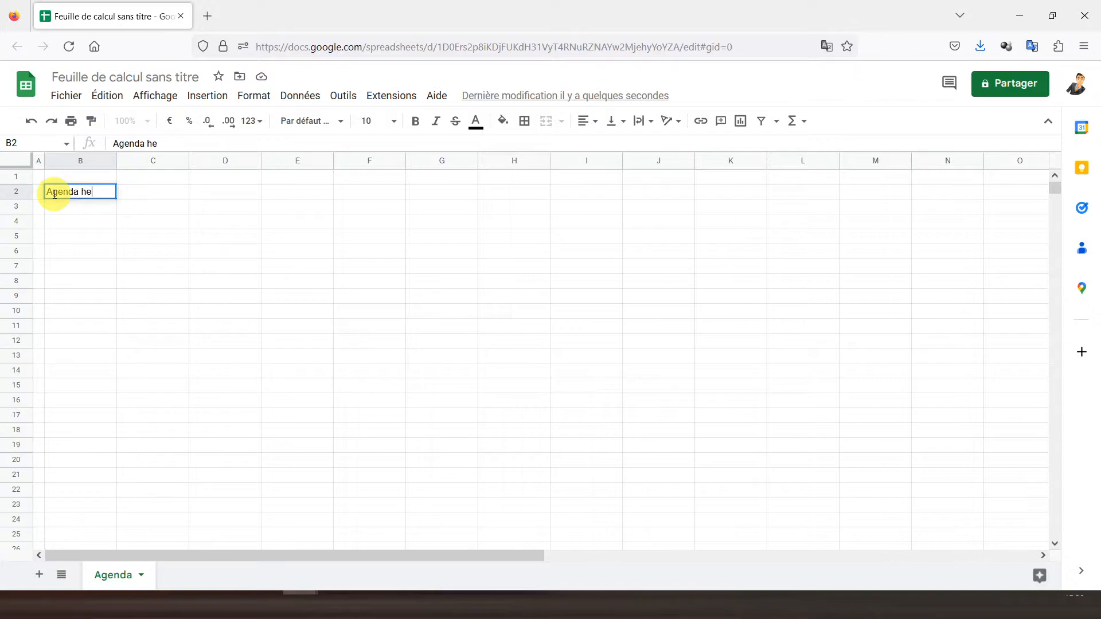
{"action": "type", "text": "bdomadaire"}
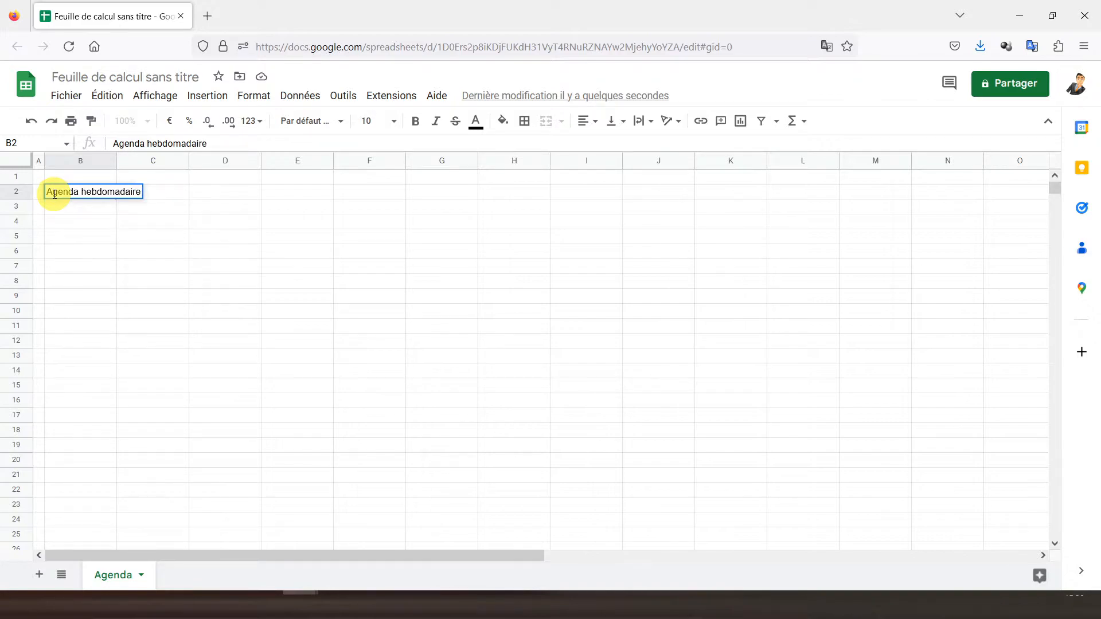
{"action": "key", "text": "Return"}
{"action": "key", "text": "Up"}
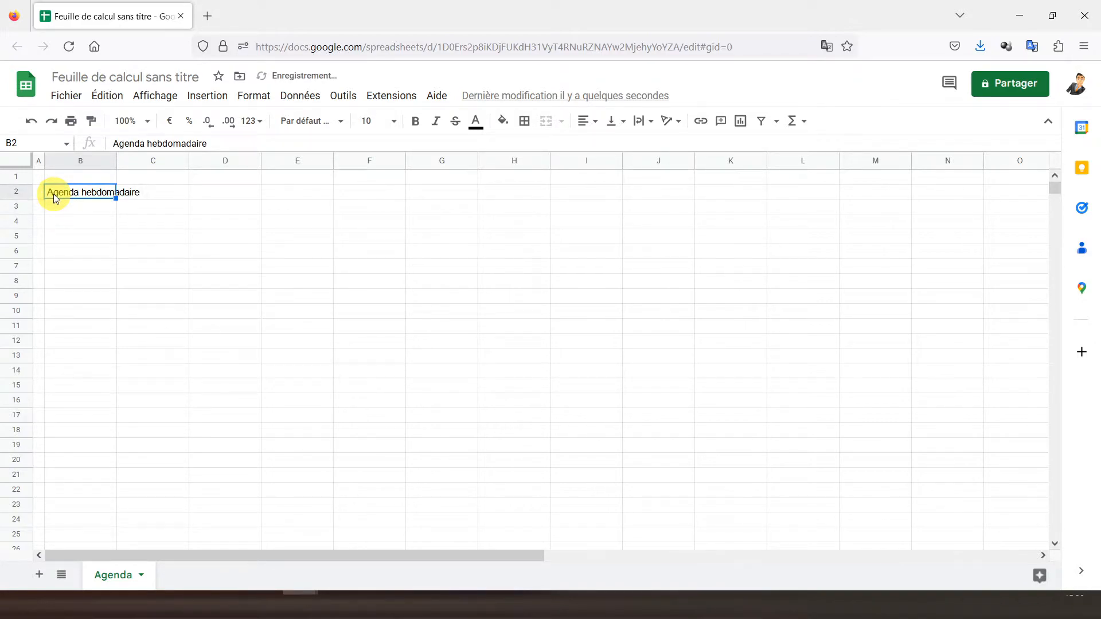
{"action": "left_click", "coordinate": [415, 125]}
{"action": "left_click", "coordinate": [435, 123]}
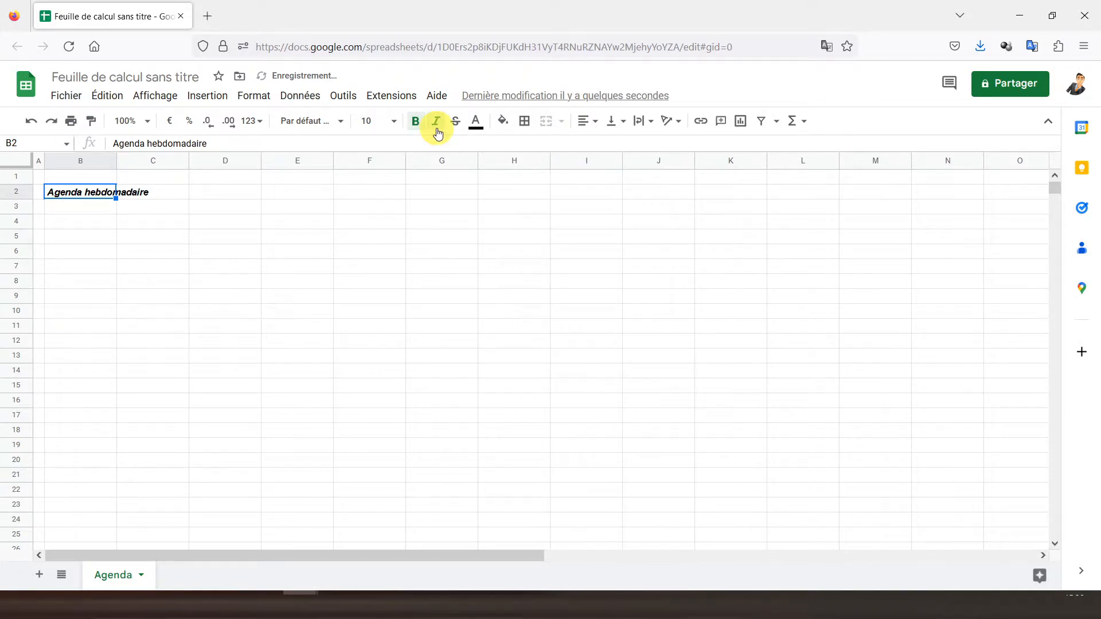
Enter the headers "Heure de départ" in D2 and "Intervalle" in E2
{"action": "left_click", "coordinate": [226, 196]}
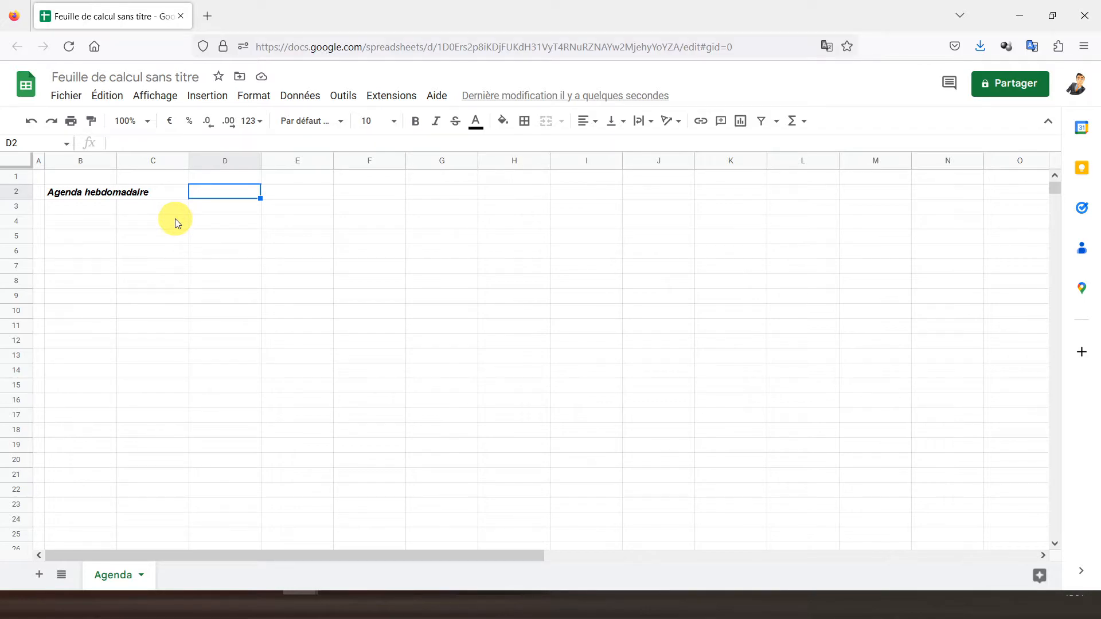
{"action": "type", "text": "Heure de départ"}
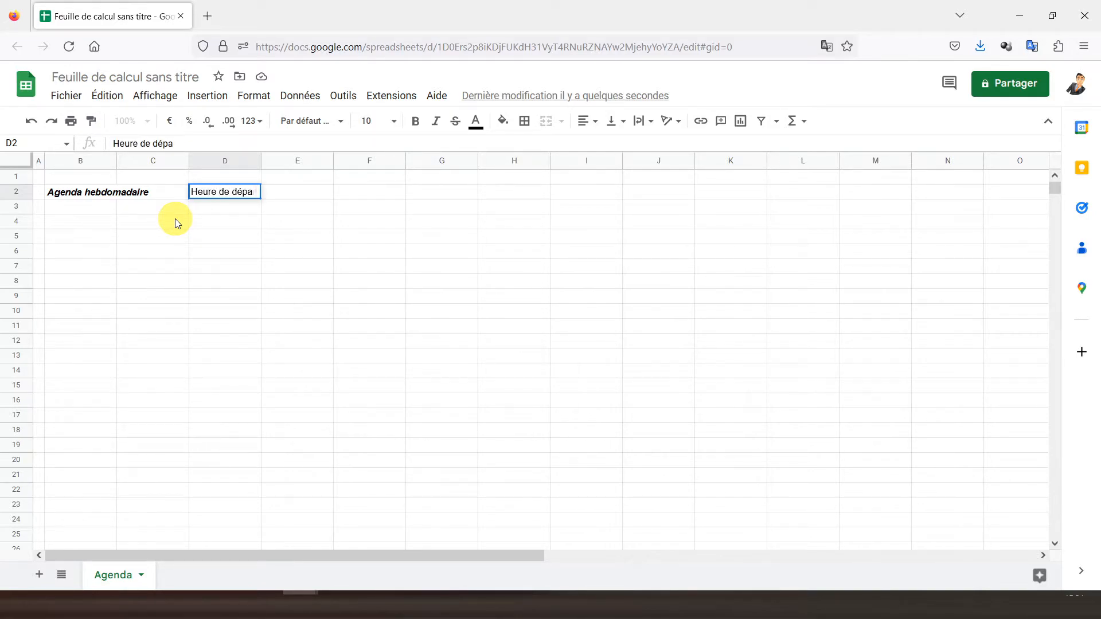
{"action": "key", "text": "Return"}
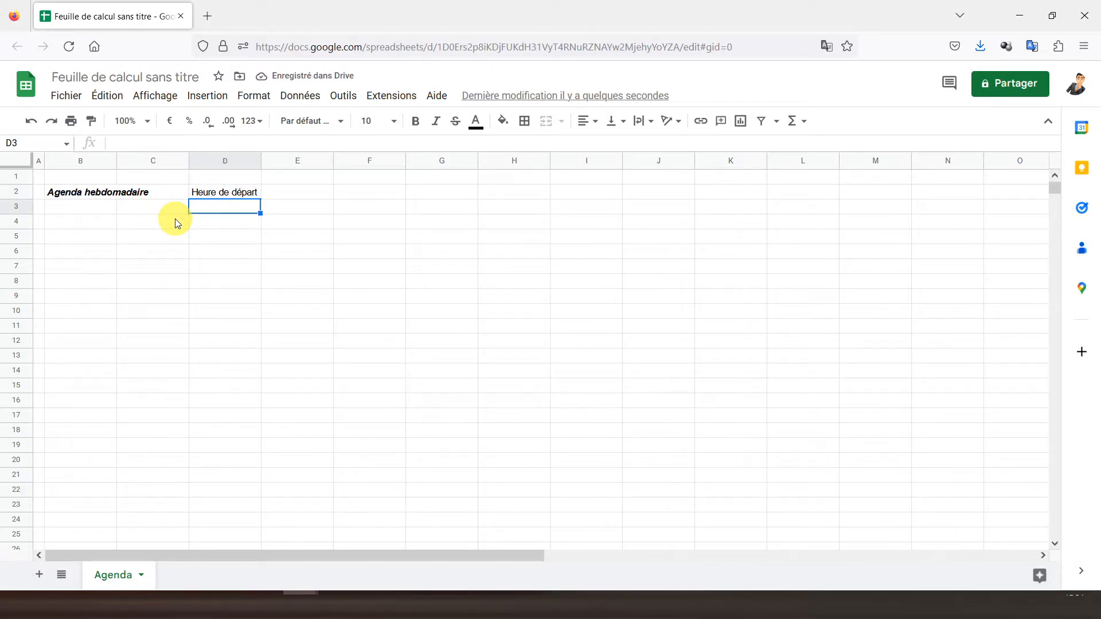
{"action": "key", "text": "Up"}
{"action": "key", "text": "Right"}
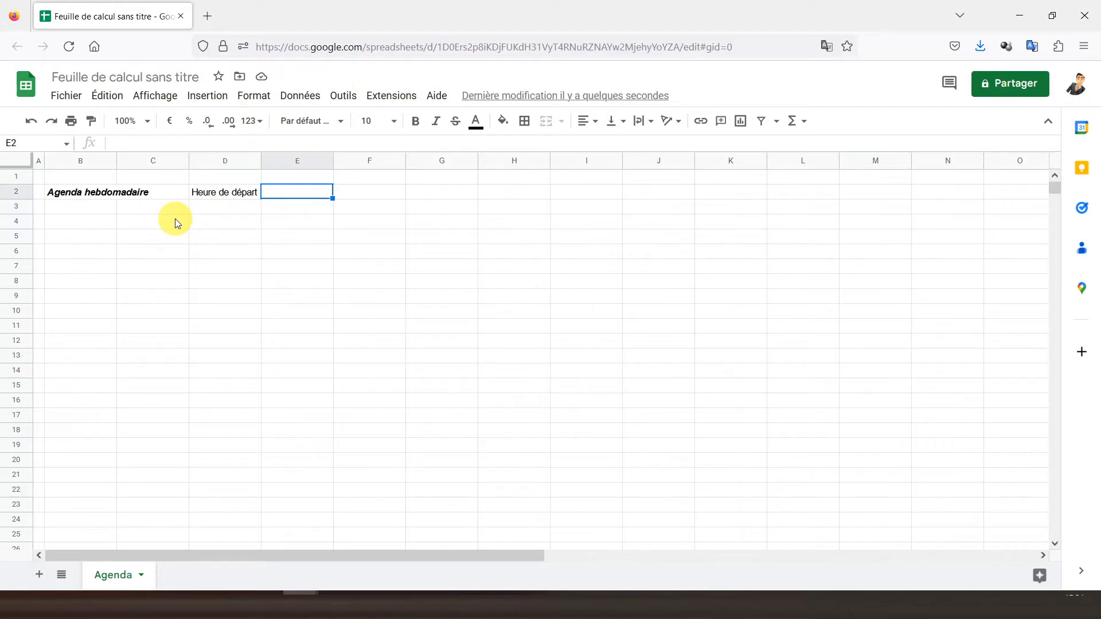
{"action": "type", "text": "Intervalle"}
{"action": "key", "text": "Return"}
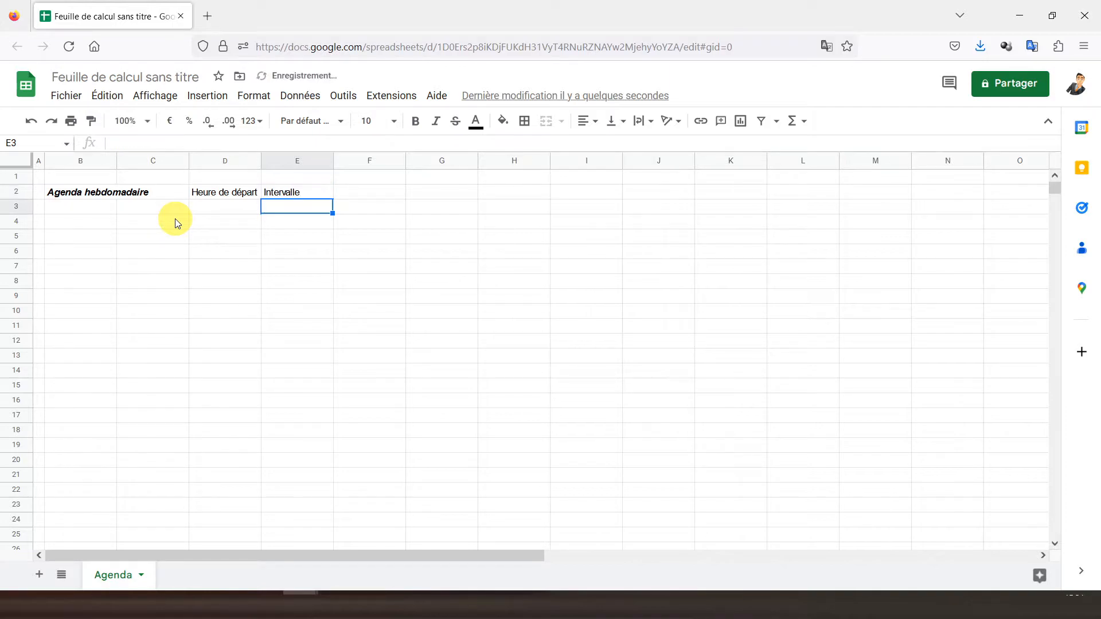
Enter the headers "Date de début" in F2 and "Fin de journée" in G2
{"action": "key", "text": "Up"}
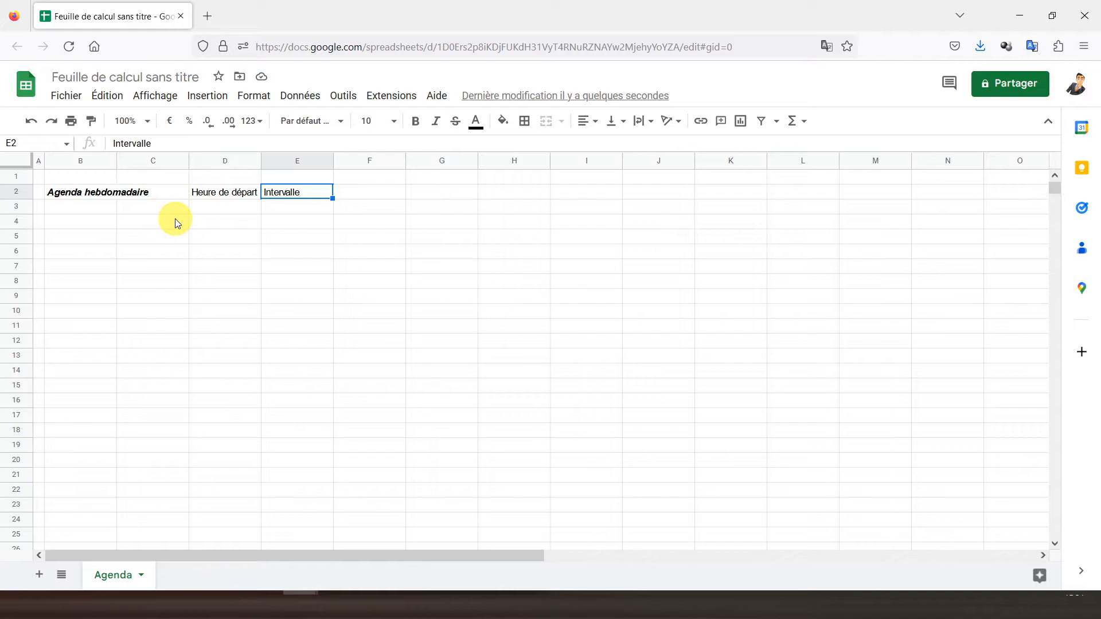
{"action": "key", "text": "Tab"}
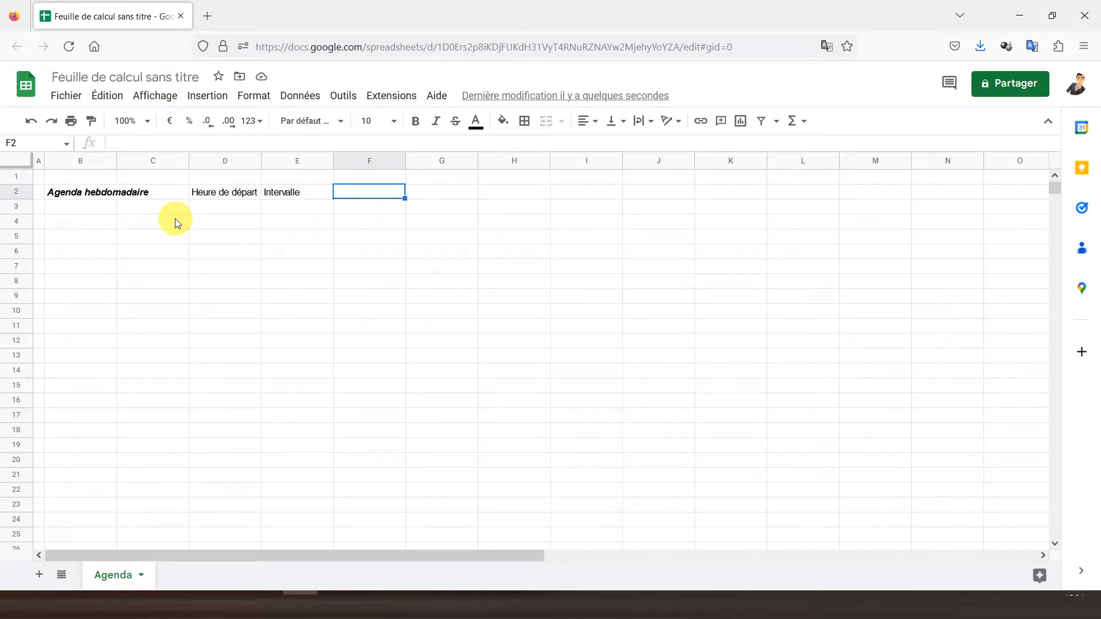
{"action": "type", "text": "Date de début"}
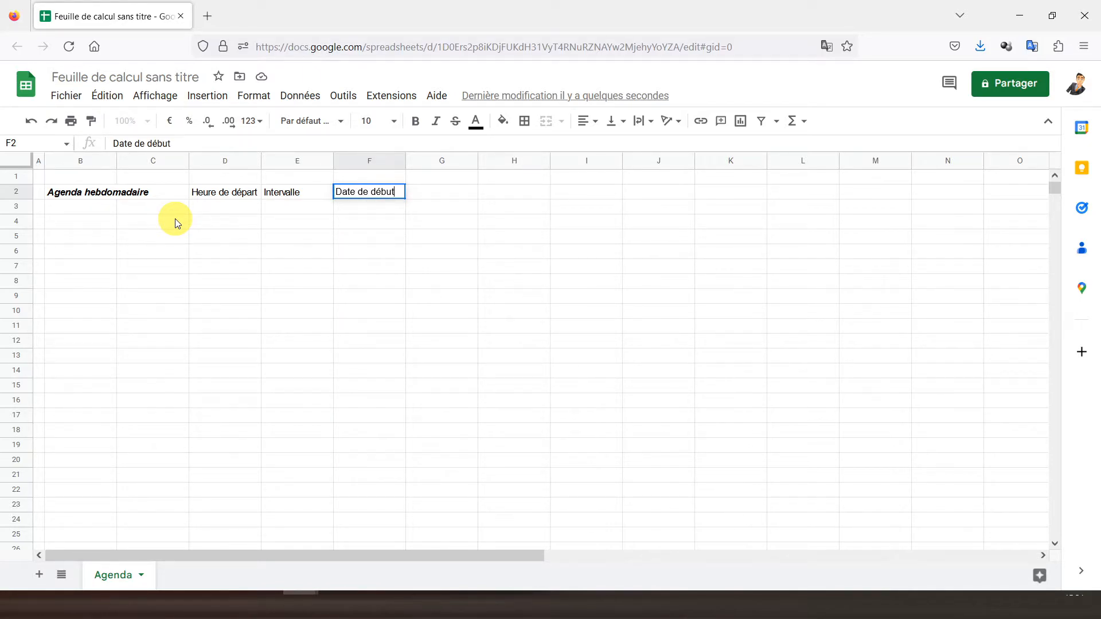
{"action": "key", "text": "Tab"}
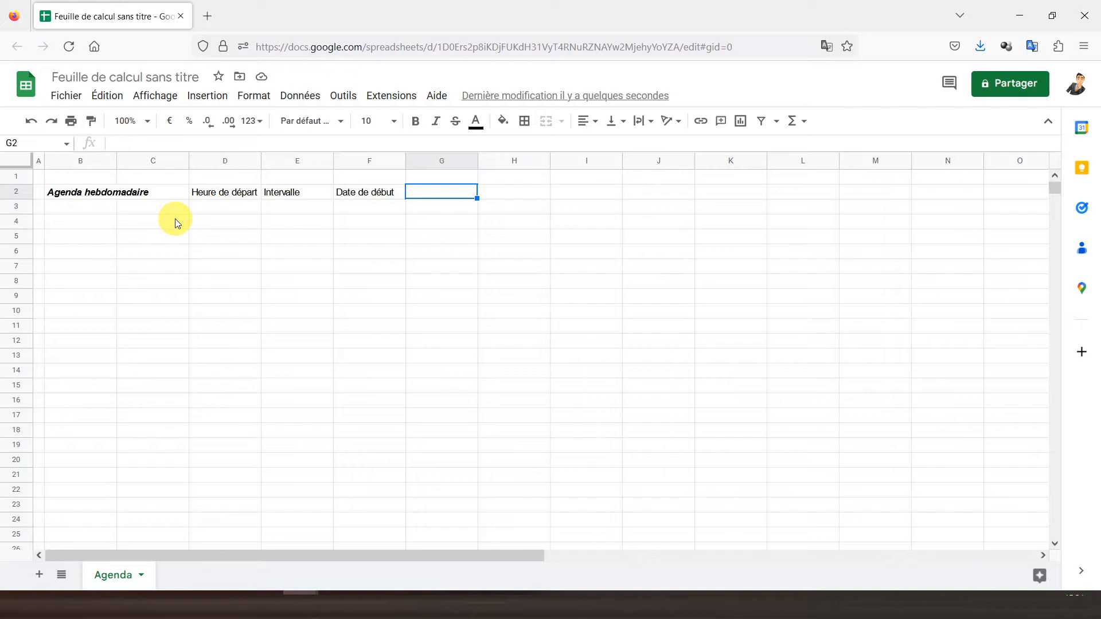
{"action": "type", "text": "Fin de journée"}
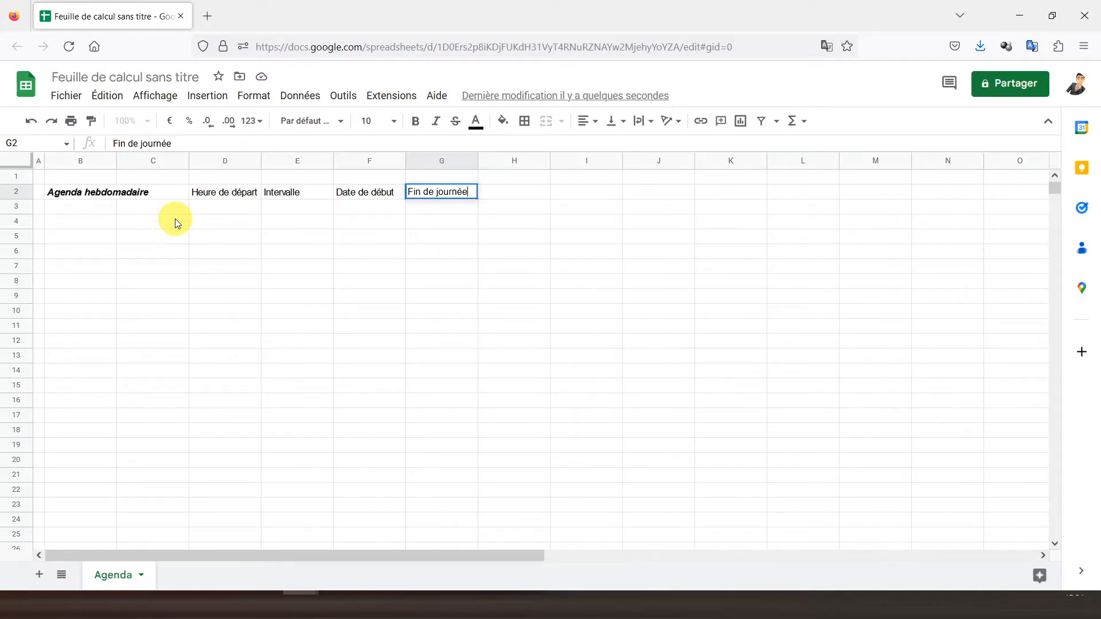
{"action": "key", "text": "Return"}
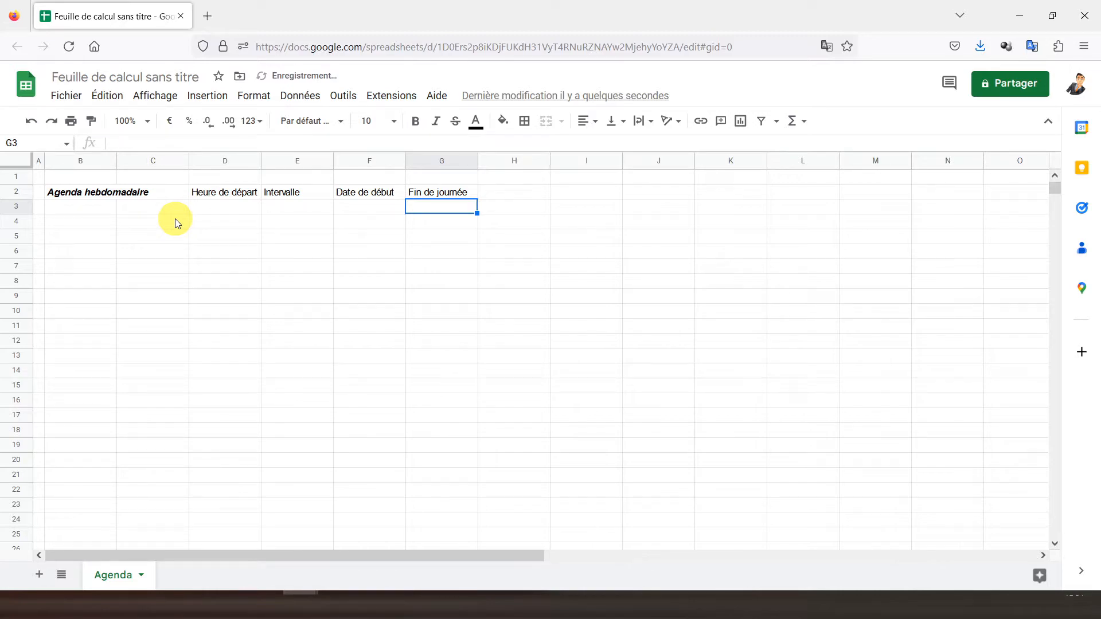
Centre the headers in D2:G2 horizontally and make them bold
{"action": "left_click_drag", "start_coordinate": [208, 198], "coordinate": [440, 190]}
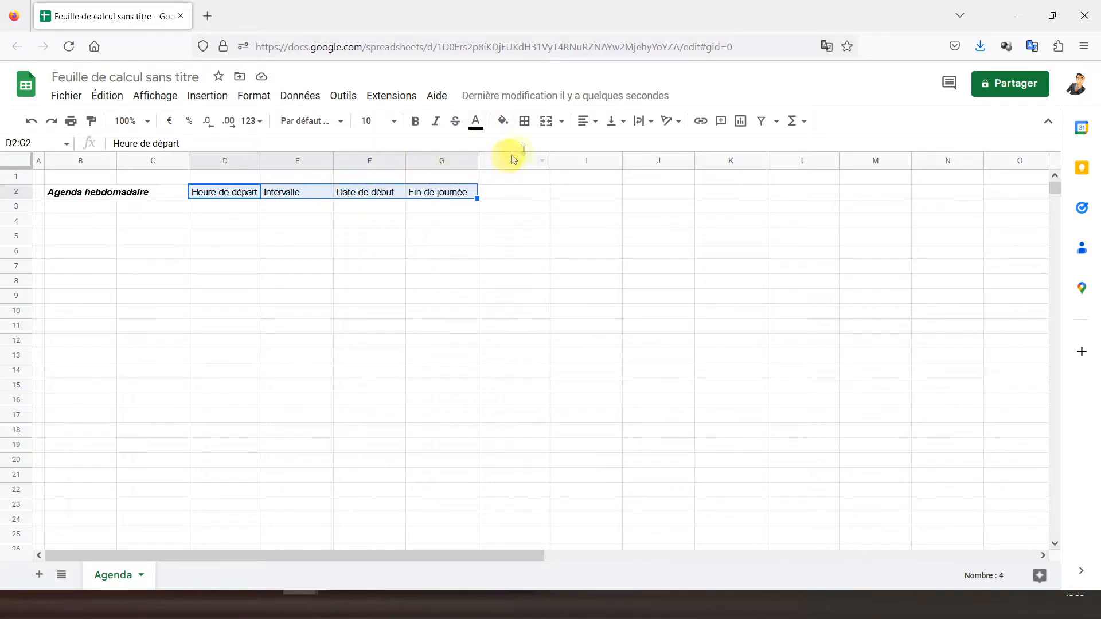
{"action": "left_click", "coordinate": [585, 121]}
{"action": "left_click", "coordinate": [602, 151]}
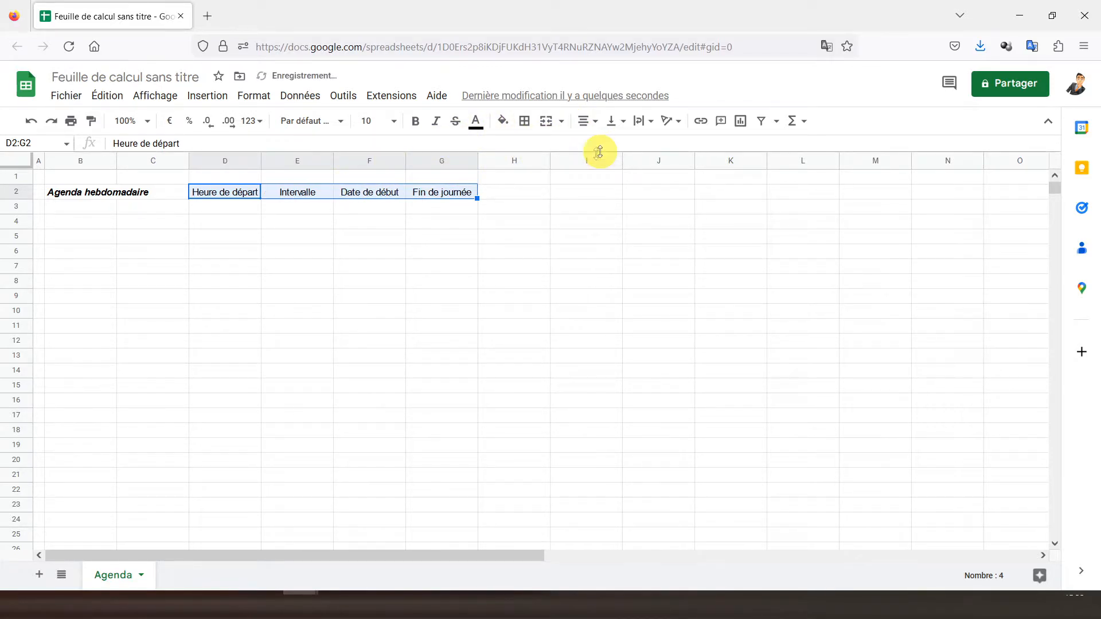
{"action": "left_click", "coordinate": [417, 121]}
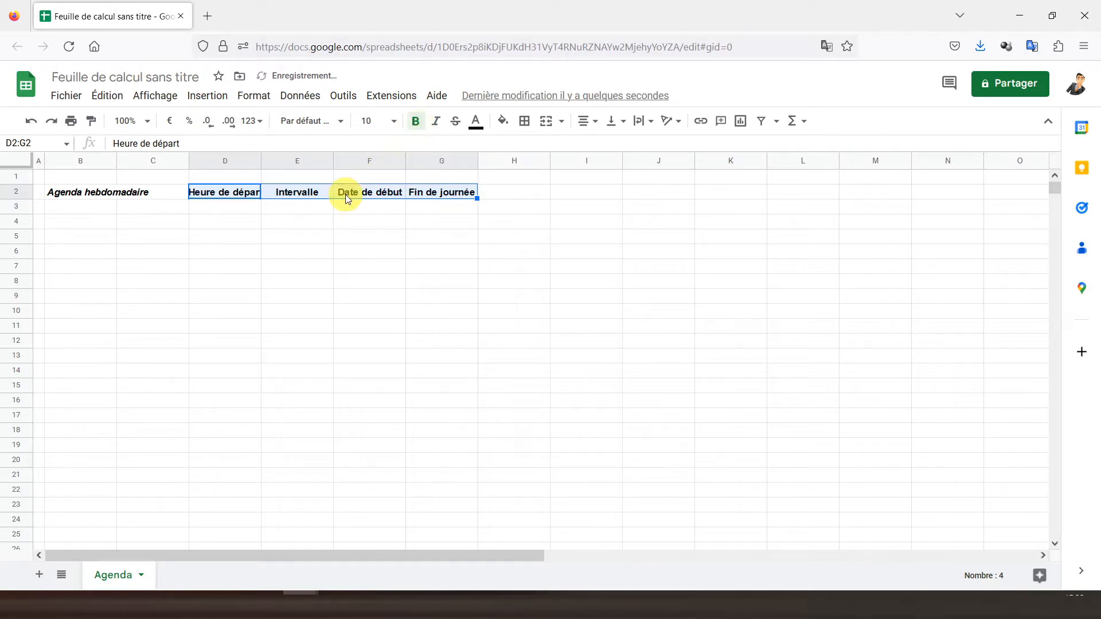
Apply all borders to the header cells D2:G2 and colour them grey
{"action": "left_click", "coordinate": [525, 123]}
{"action": "left_click", "coordinate": [529, 150]}
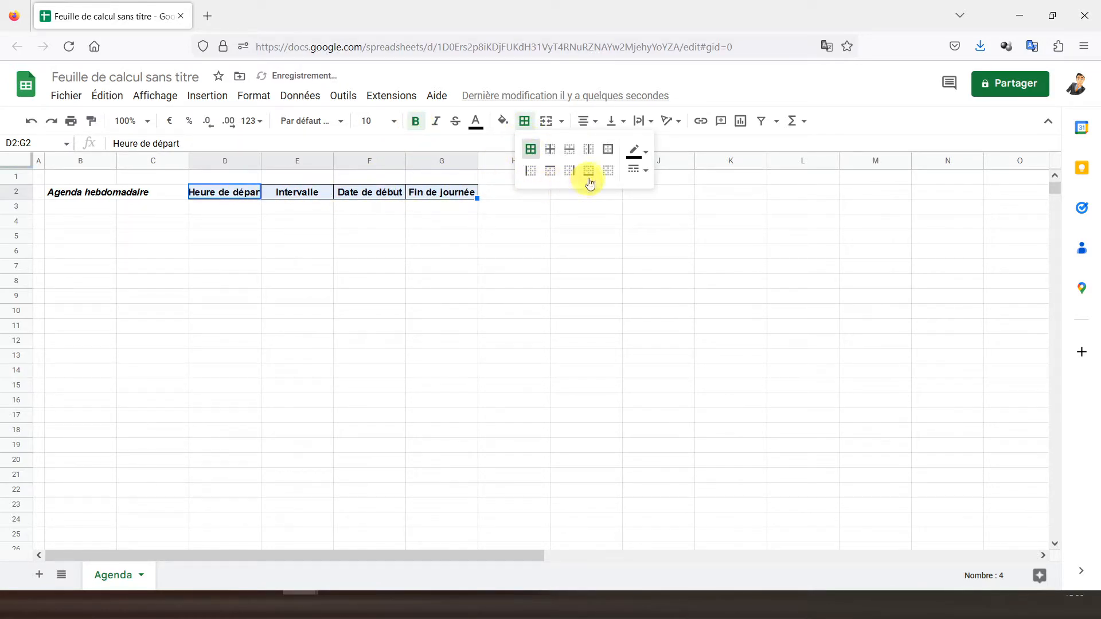
{"action": "left_click", "coordinate": [636, 152]}
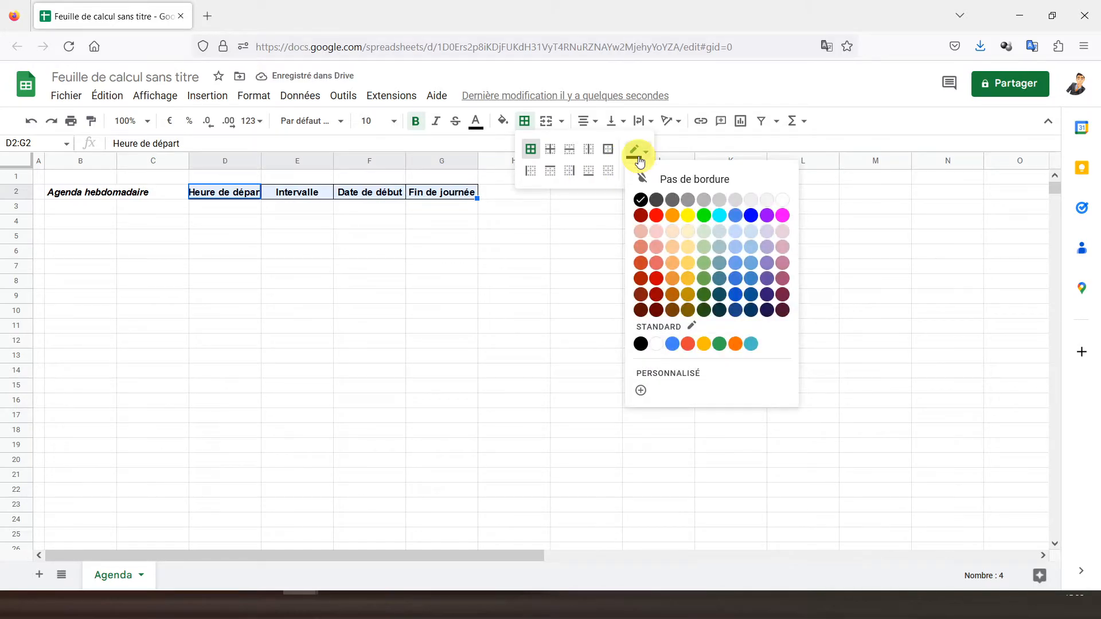
{"action": "left_click", "coordinate": [688, 202]}
{"action": "left_click", "coordinate": [297, 235]}
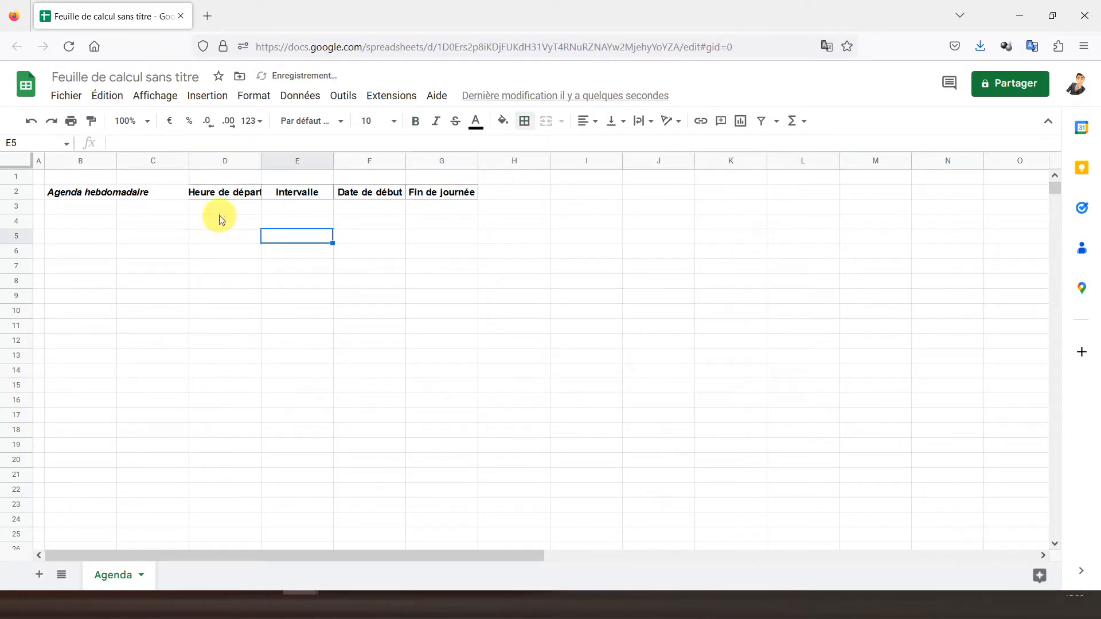
{"action": "left_click", "coordinate": [227, 195]}
{"action": "left_click_drag", "start_coordinate": [227, 194], "coordinate": [432, 191]}
{"action": "left_click", "coordinate": [523, 121]}
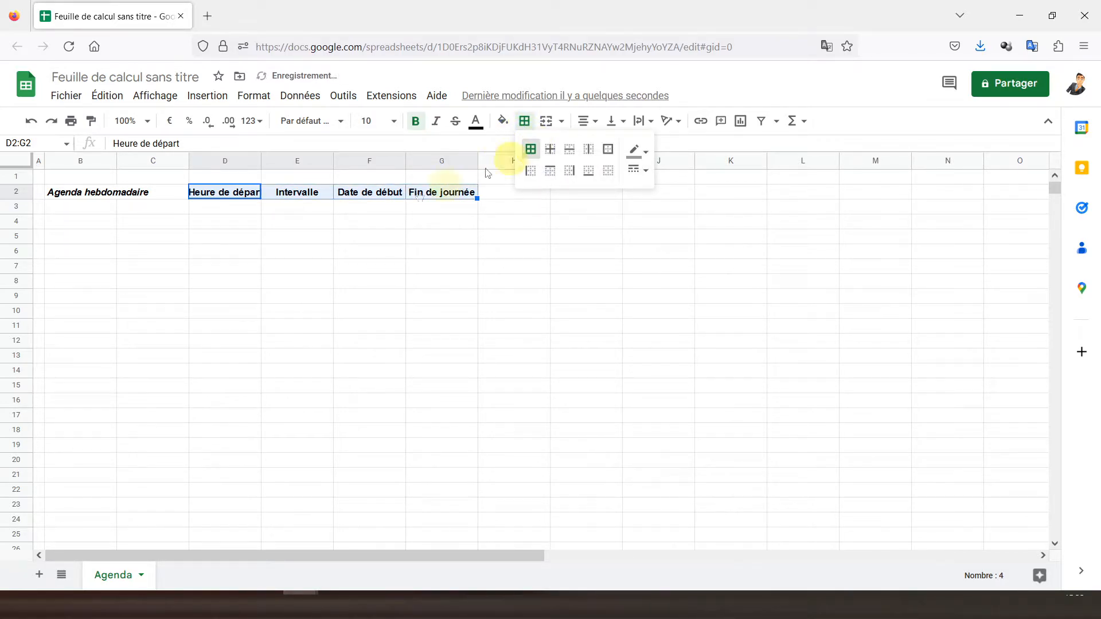
{"action": "left_click", "coordinate": [383, 236]}
Fill the header cells D2:G2 with dark grey
{"action": "left_click", "coordinate": [223, 195]}
{"action": "left_click_drag", "start_coordinate": [237, 199], "coordinate": [459, 193]}
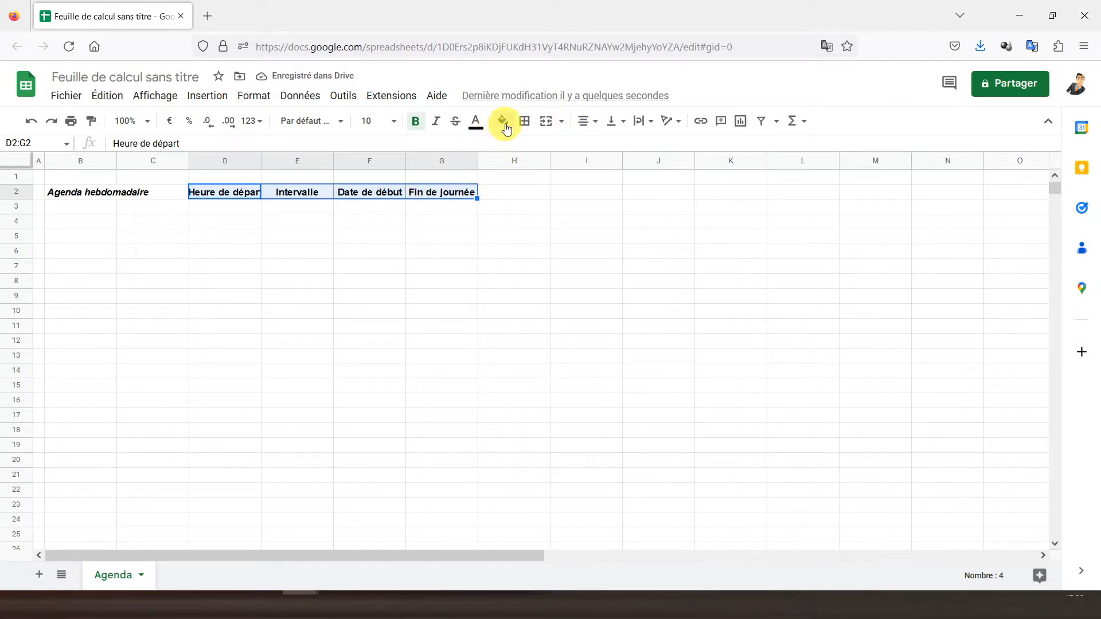
{"action": "left_click", "coordinate": [503, 122]}
{"action": "left_click", "coordinate": [556, 173]}
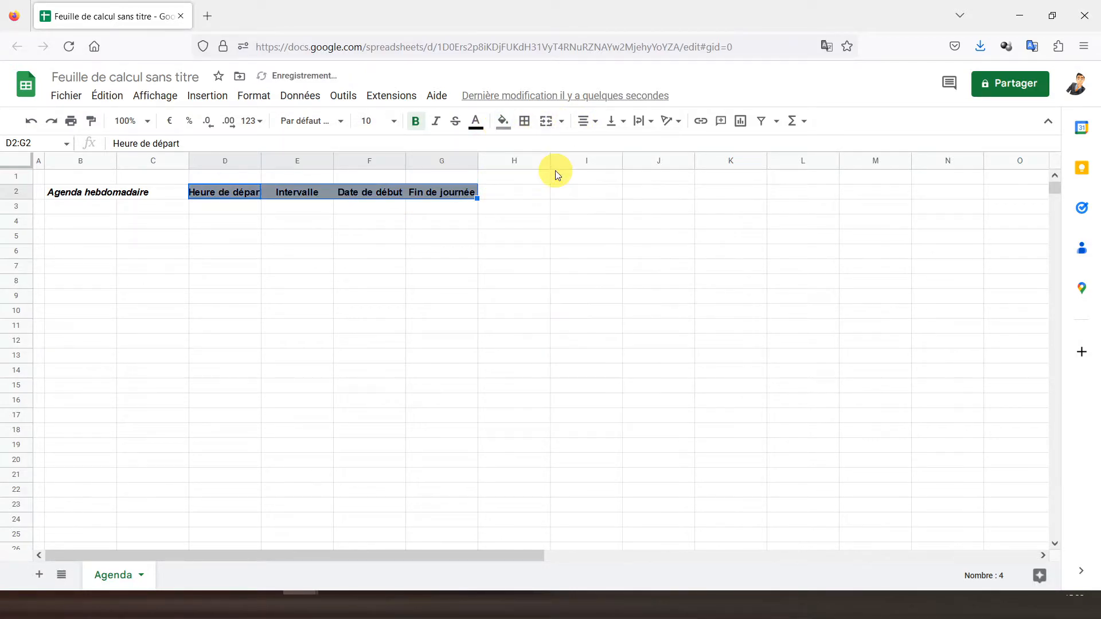
{"action": "left_click", "coordinate": [281, 222]}
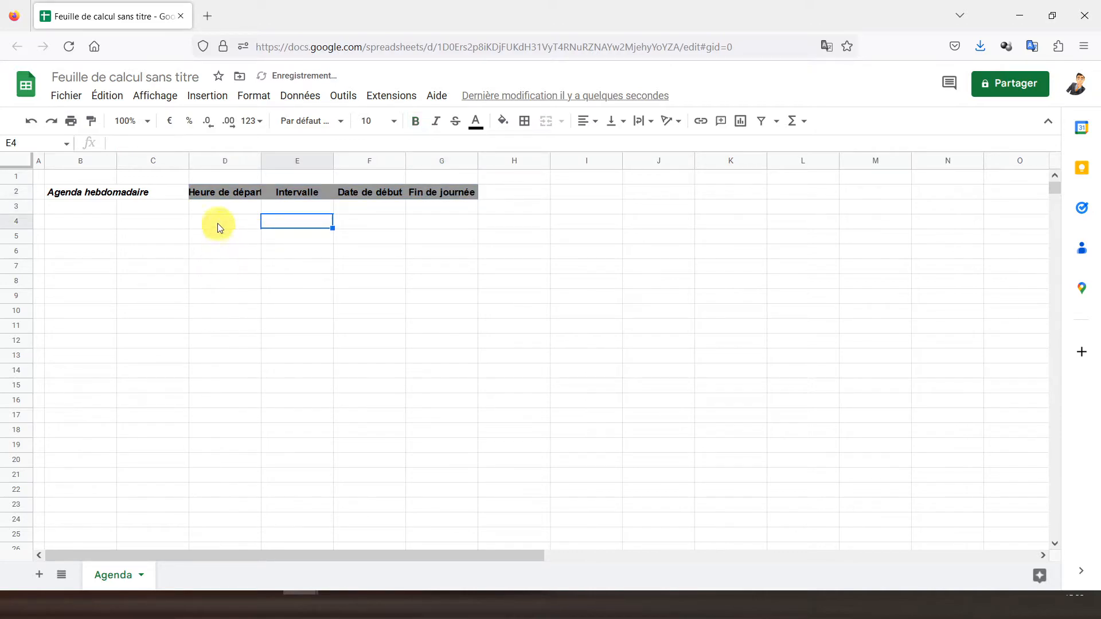
Fill the header cells D2:G2 with light grey
{"action": "left_click", "coordinate": [242, 198]}
{"action": "left_click_drag", "start_coordinate": [242, 198], "coordinate": [430, 194]}
{"action": "left_click", "coordinate": [503, 121]}
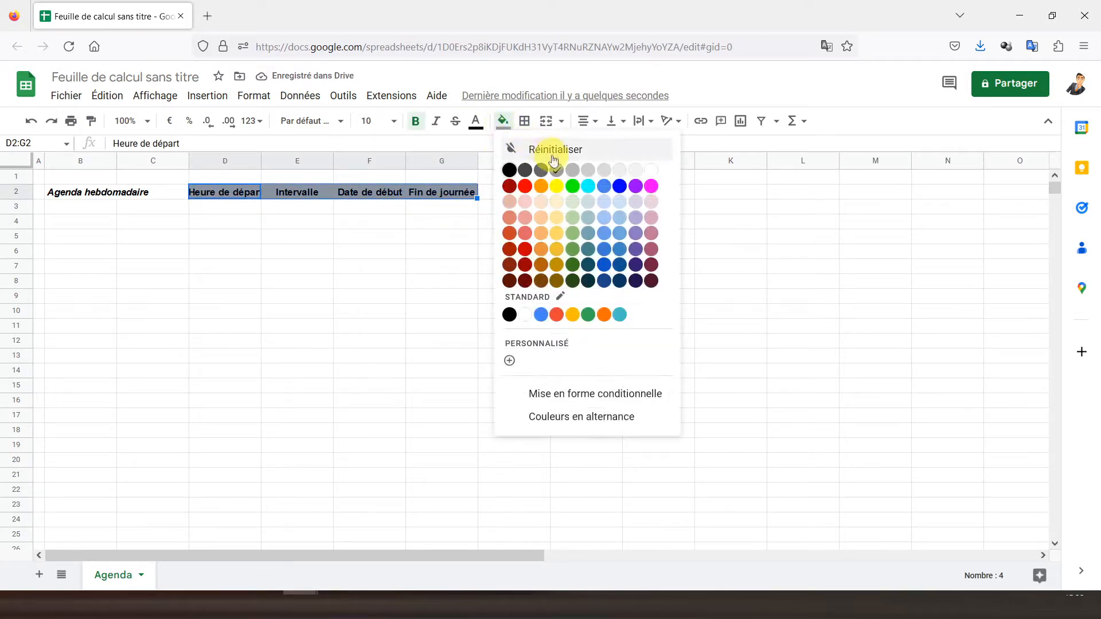
{"action": "left_click", "coordinate": [582, 170]}
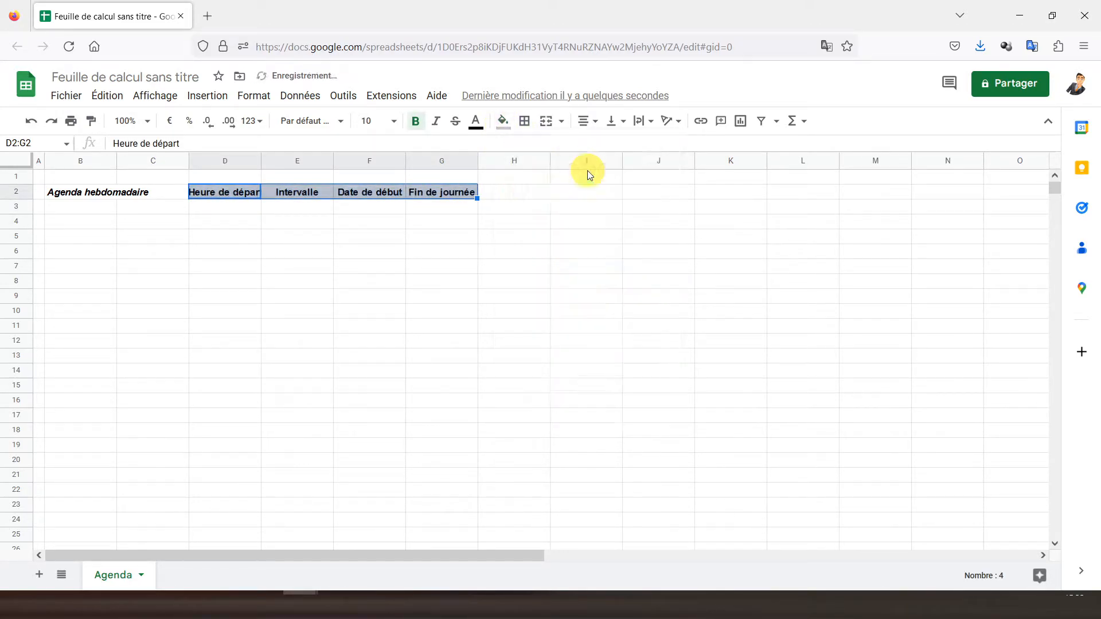
Set the border colour to dark grey and apply all borders to the header cells D2:G2
{"action": "left_click", "coordinate": [527, 123]}
{"action": "left_click", "coordinate": [636, 151]}
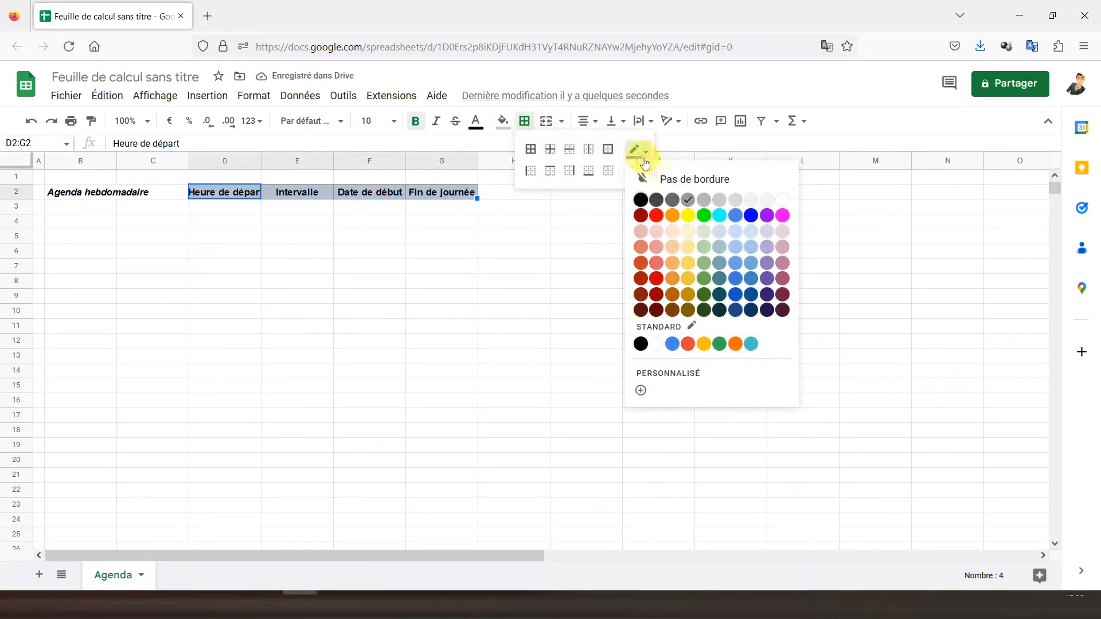
{"action": "left_click", "coordinate": [674, 199]}
{"action": "left_click", "coordinate": [531, 149]}
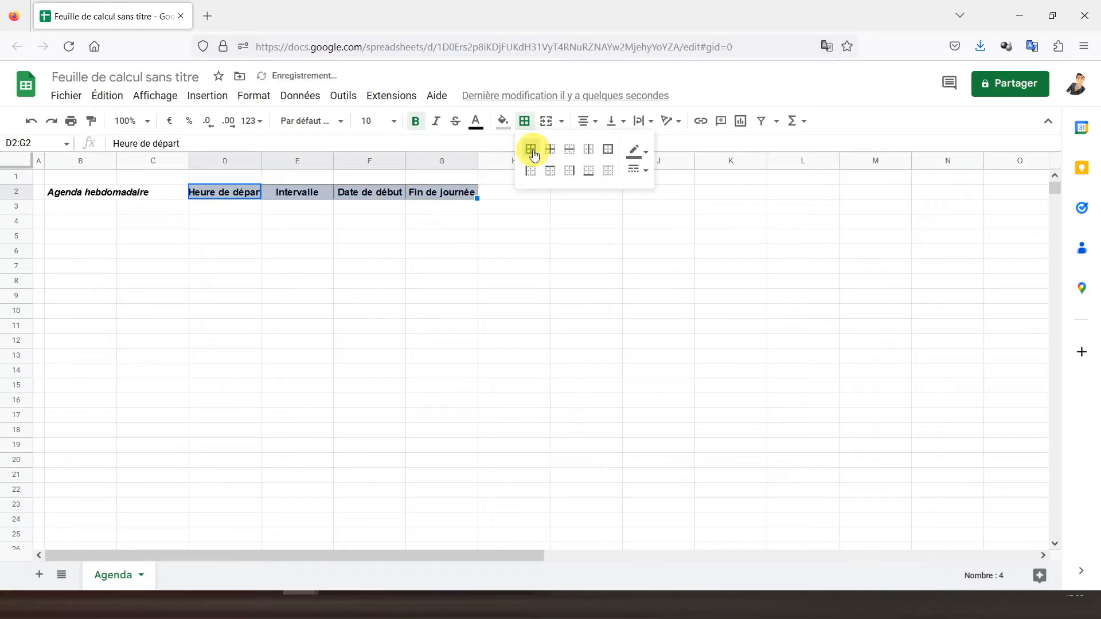
{"action": "left_click", "coordinate": [258, 220]}
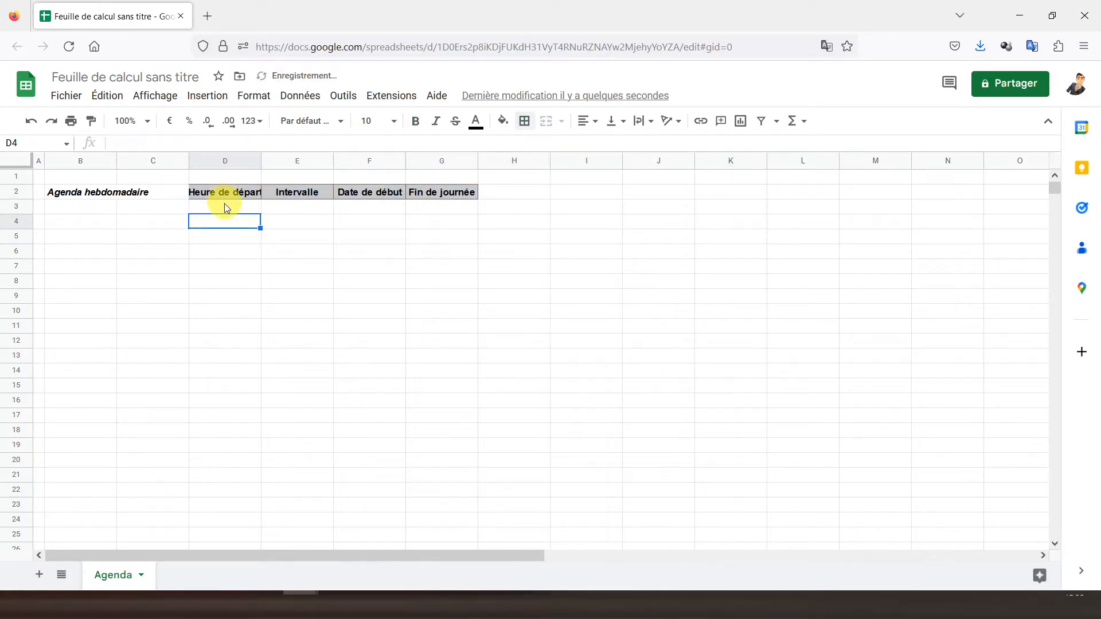
Wrap the text in the header cells D2:G2 and align it vertically to the middle
{"action": "left_click_drag", "start_coordinate": [223, 197], "coordinate": [413, 194]}
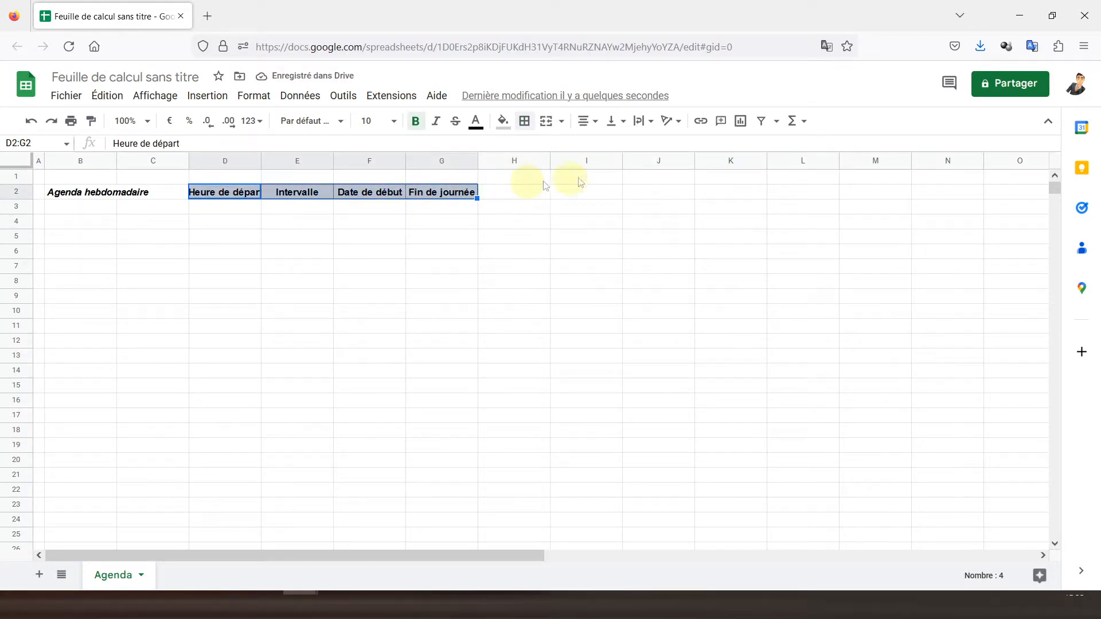
{"action": "left_click", "coordinate": [651, 121]}
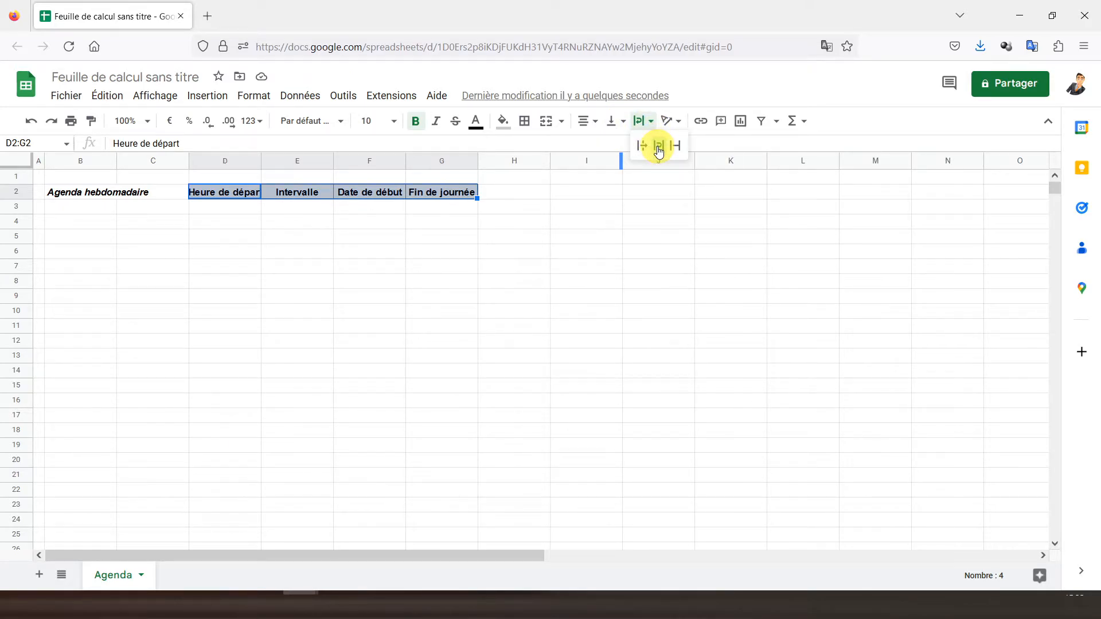
{"action": "left_click", "coordinate": [658, 143]}
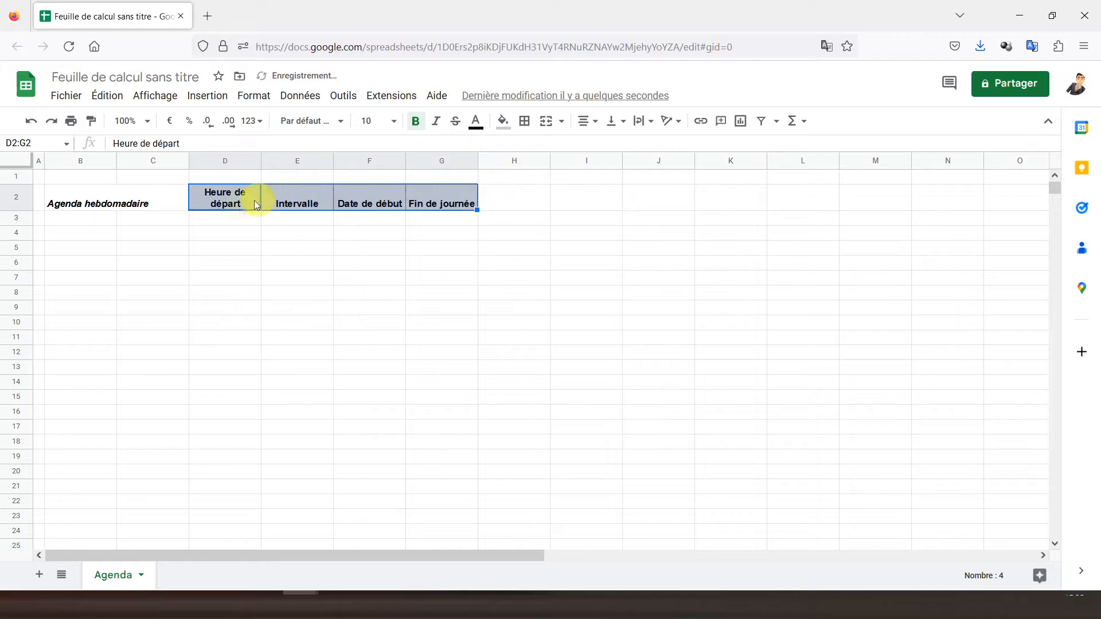
{"action": "left_click", "coordinate": [625, 127]}
{"action": "left_click", "coordinate": [635, 146]}
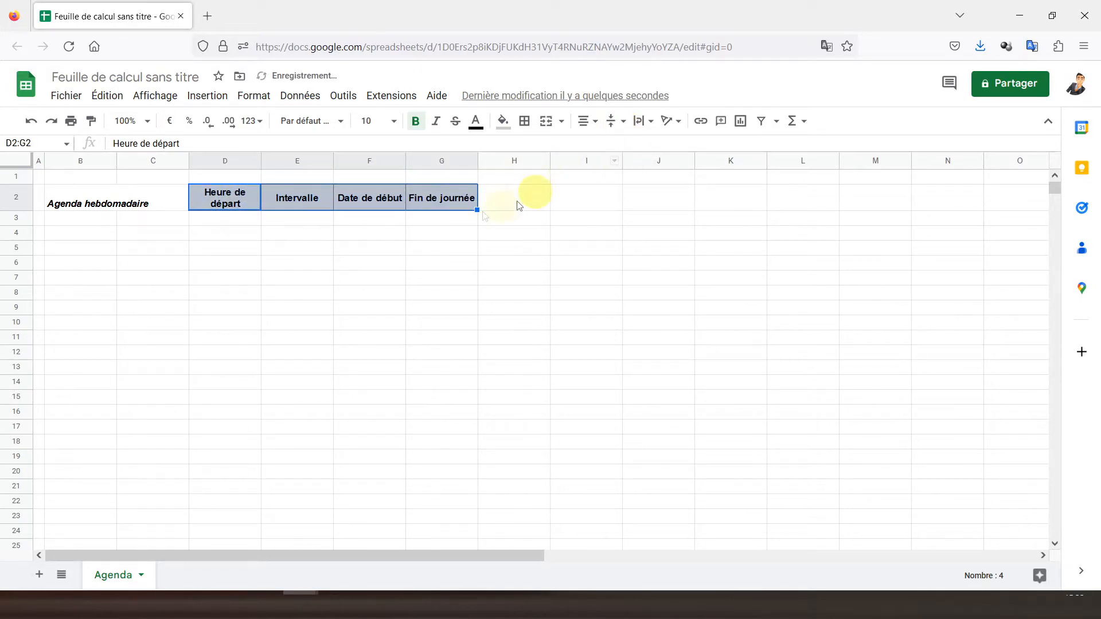
{"action": "left_click", "coordinate": [333, 250]}
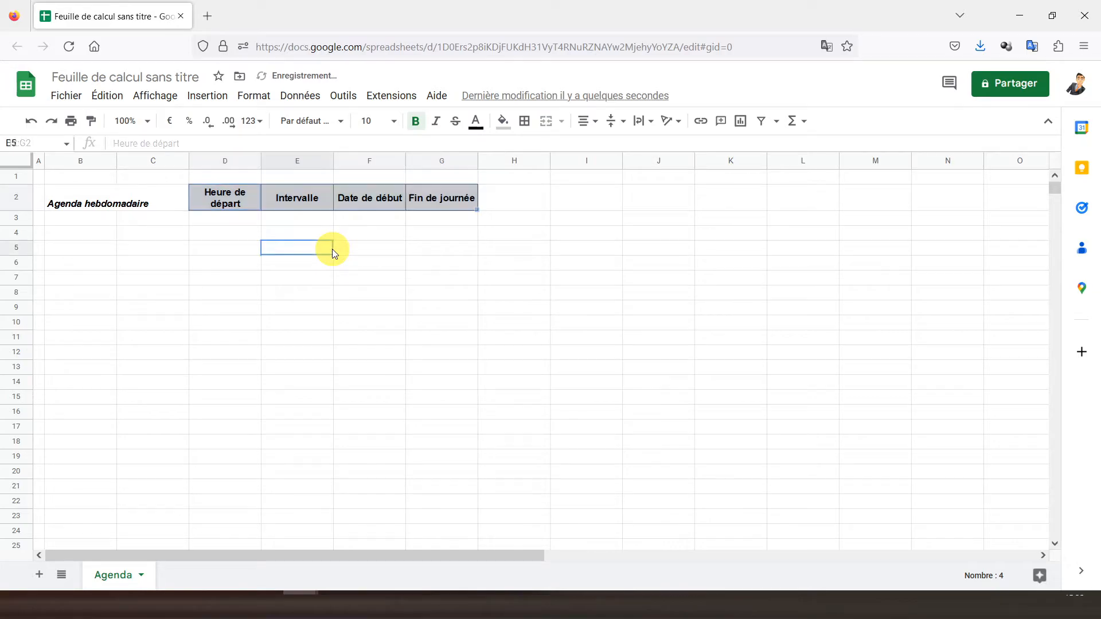
Apply all borders to the empty input cells D3:G3 below the headers
{"action": "left_click", "coordinate": [237, 221]}
{"action": "left_click_drag", "start_coordinate": [237, 220], "coordinate": [441, 216]}
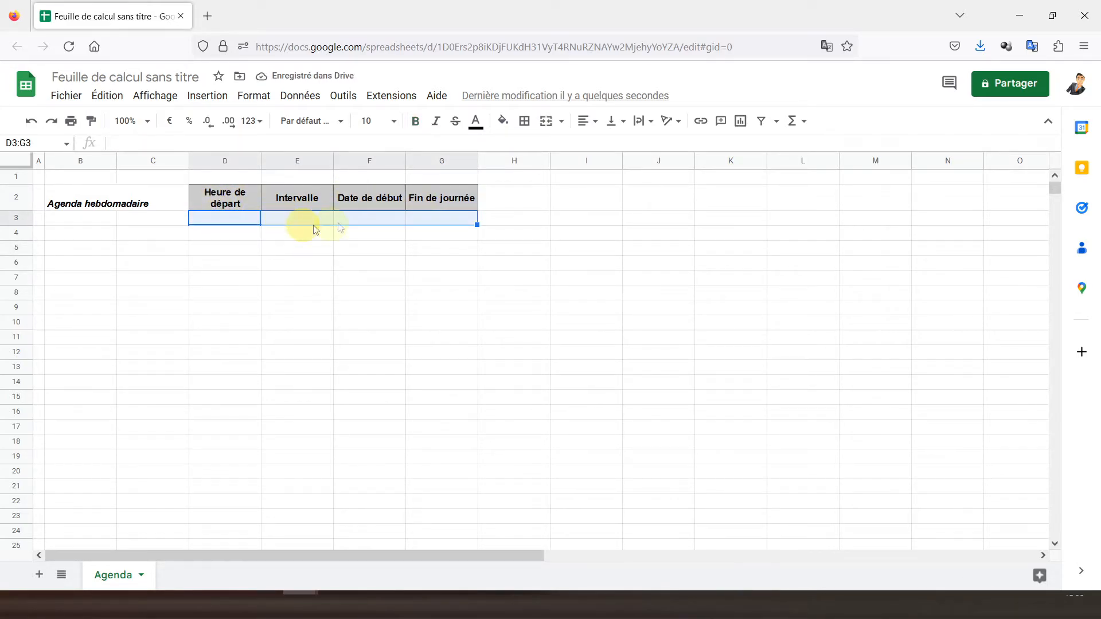
{"action": "left_click", "coordinate": [524, 122]}
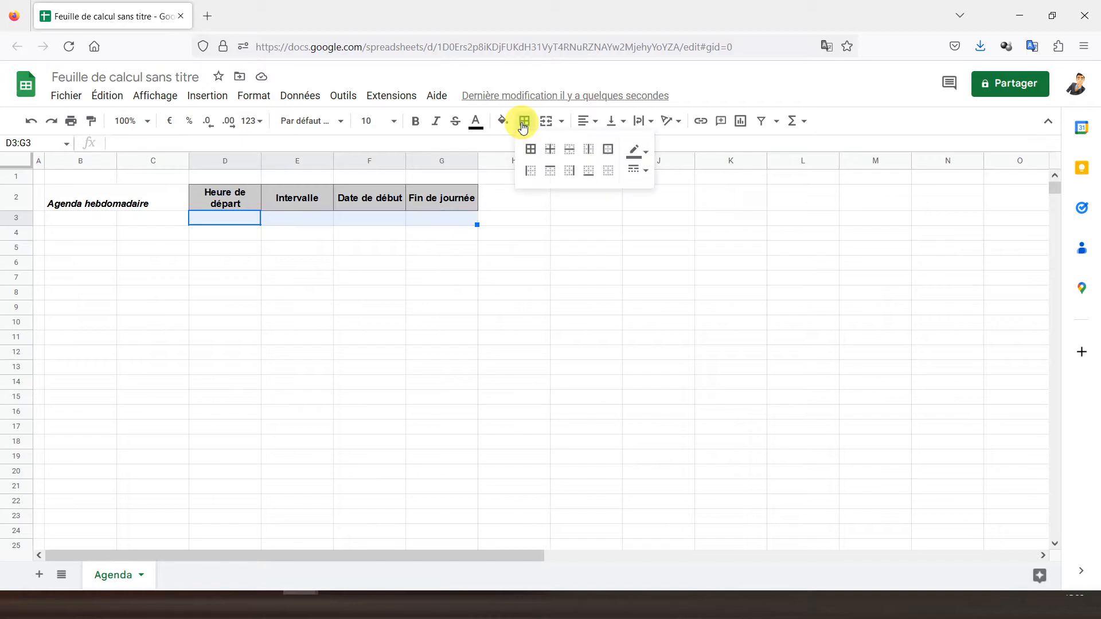
{"action": "left_click", "coordinate": [526, 152]}
{"action": "left_click", "coordinate": [297, 265]}
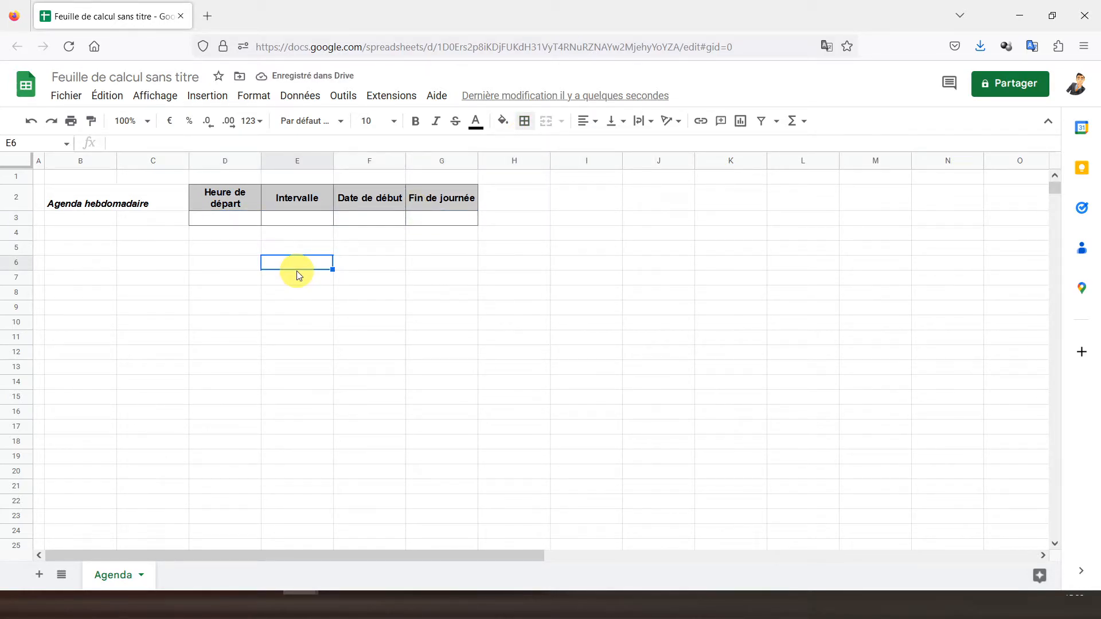
{"action": "left_click", "coordinate": [226, 221]}
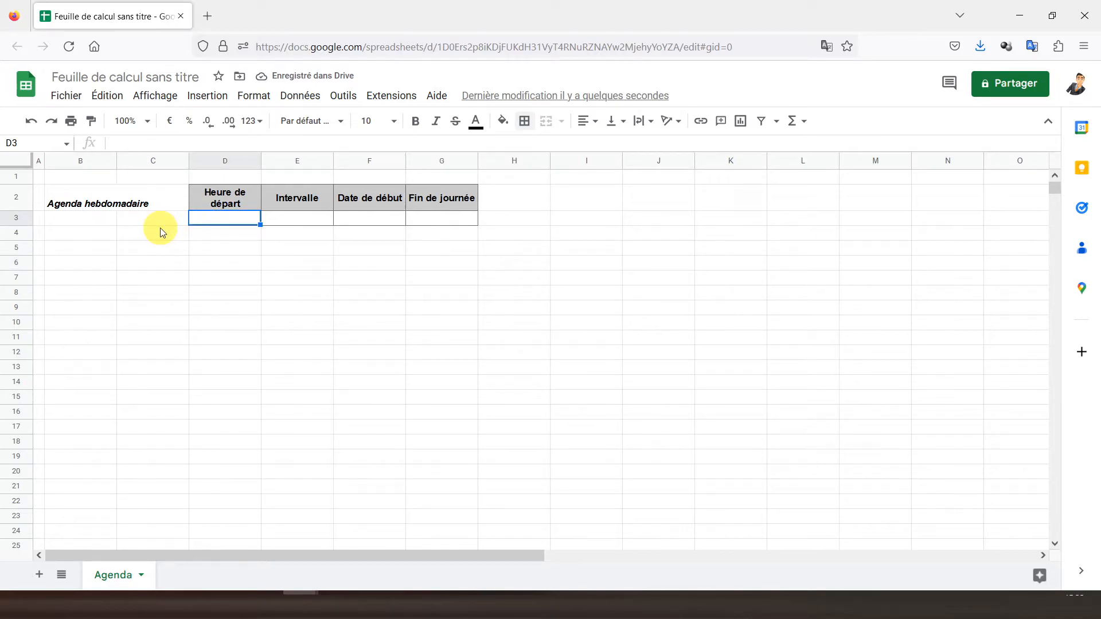
Align the title "Agenda hebdomadaire" in B2 vertically to the middle
{"action": "left_click", "coordinate": [79, 204]}
{"action": "left_click", "coordinate": [618, 129]}
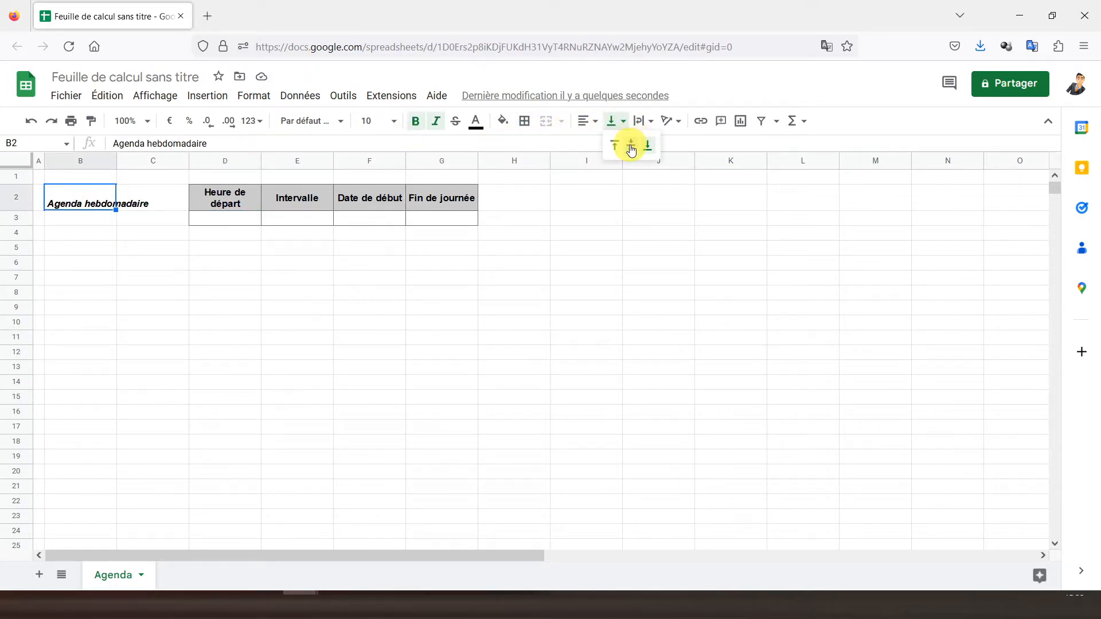
{"action": "left_click", "coordinate": [632, 147]}
Enter the start time 09:00 in D3 under "Heure de départ"
{"action": "left_click", "coordinate": [232, 225]}
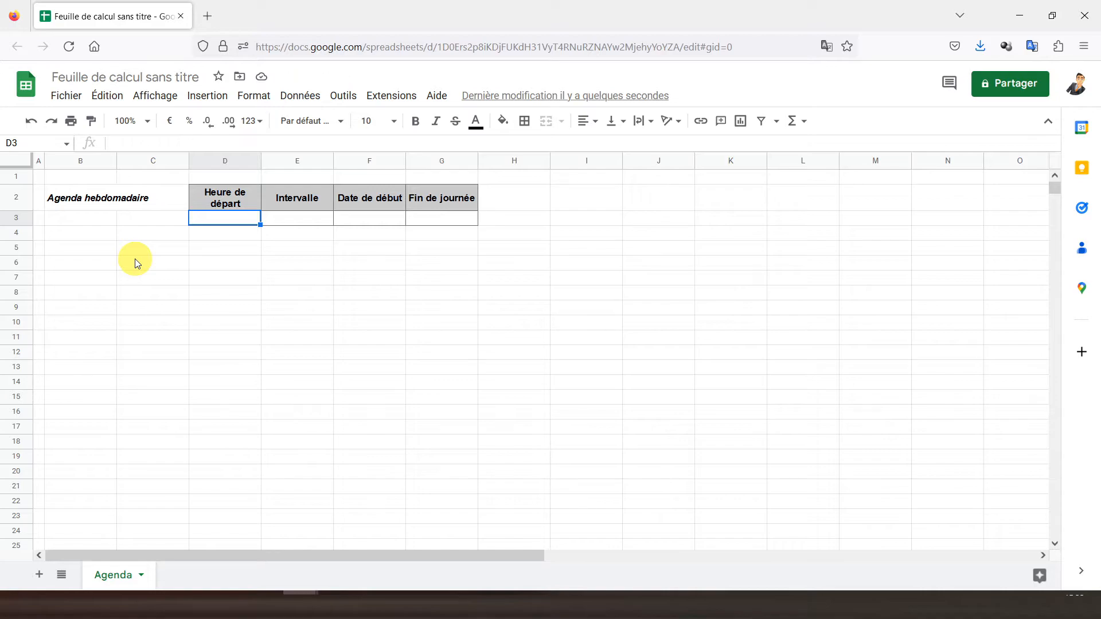
{"action": "type", "text": "09:00"}
{"action": "key", "text": "Return"}
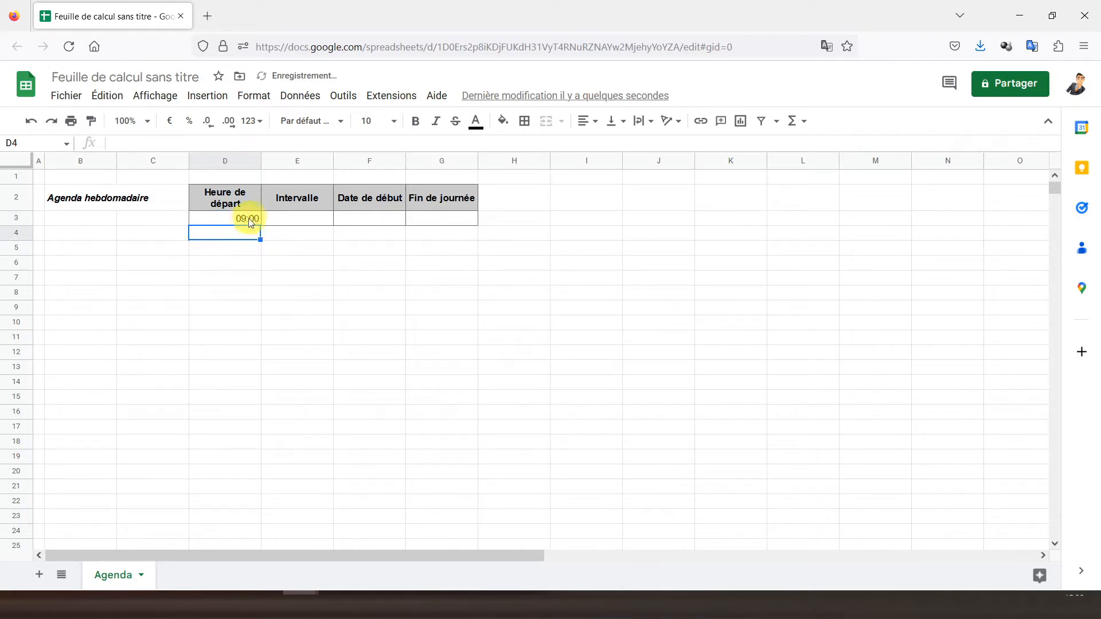
Apply the custom time format Heure (01):Minute (01) to D3 and centre the cell horizontally
{"action": "left_click", "coordinate": [232, 220]}
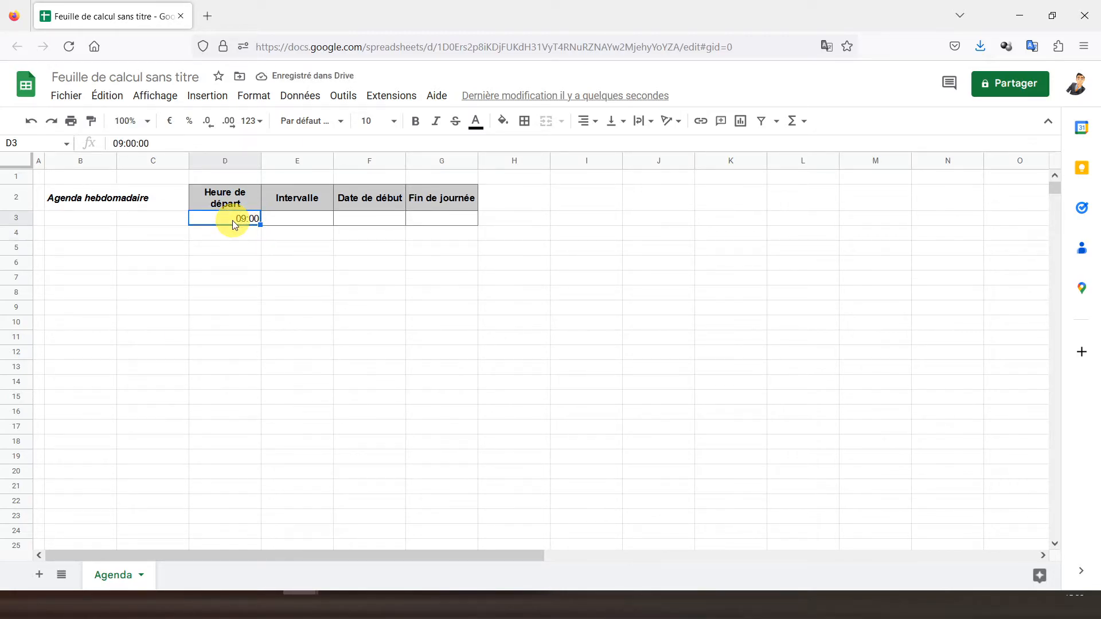
{"action": "left_click", "coordinate": [256, 96]}
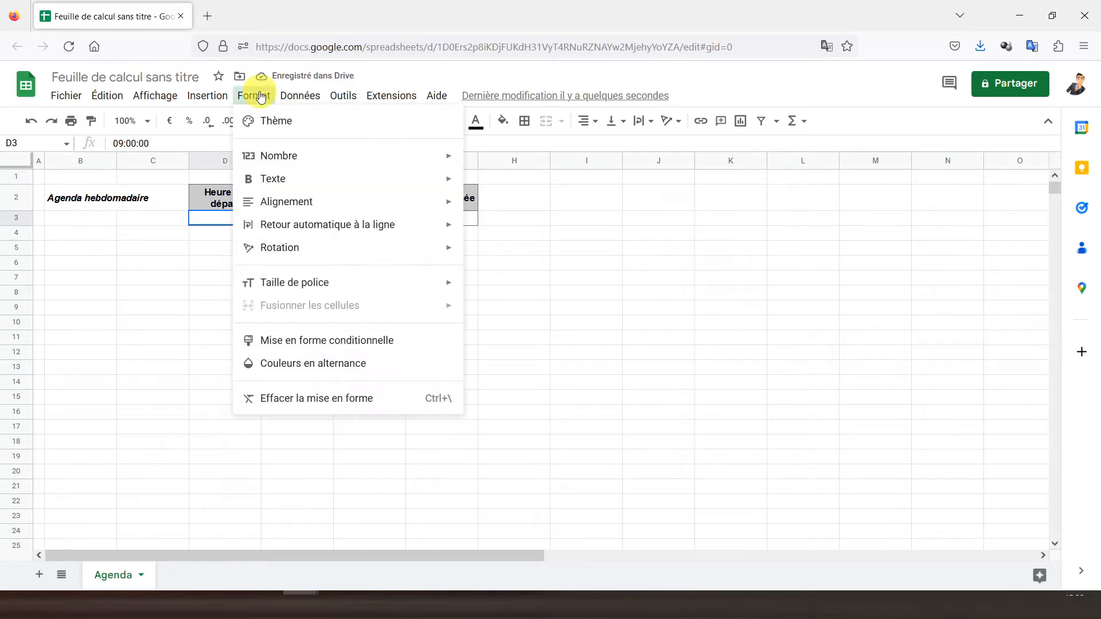
{"action": "mouse_move", "coordinate": [304, 157]}
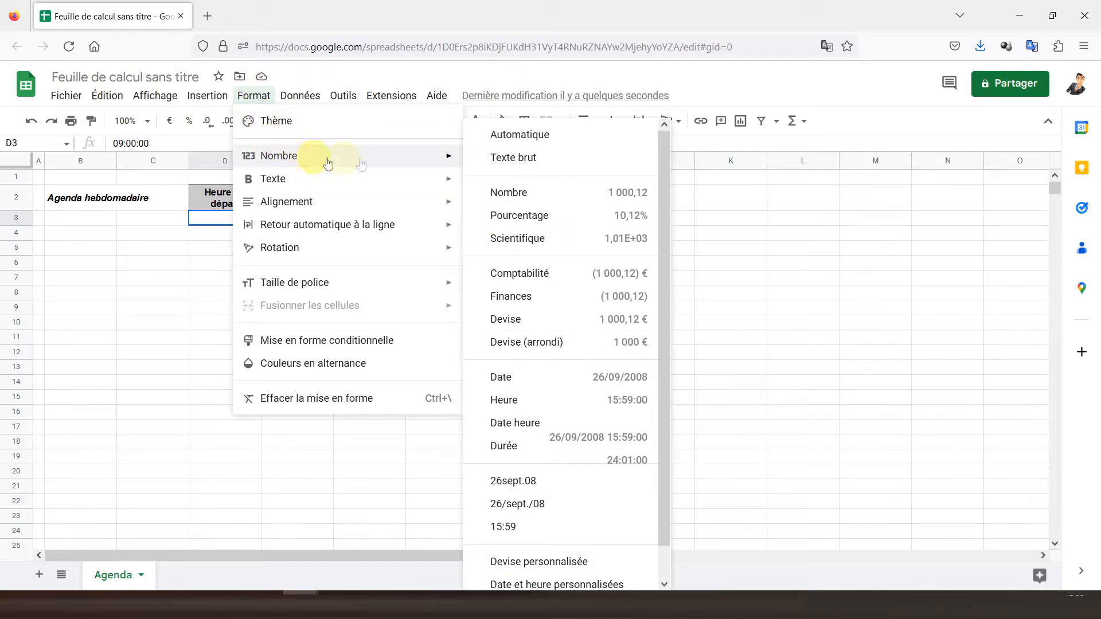
{"action": "scroll", "coordinate": [525, 401], "scroll_direction": "down", "scroll_amount": 1}
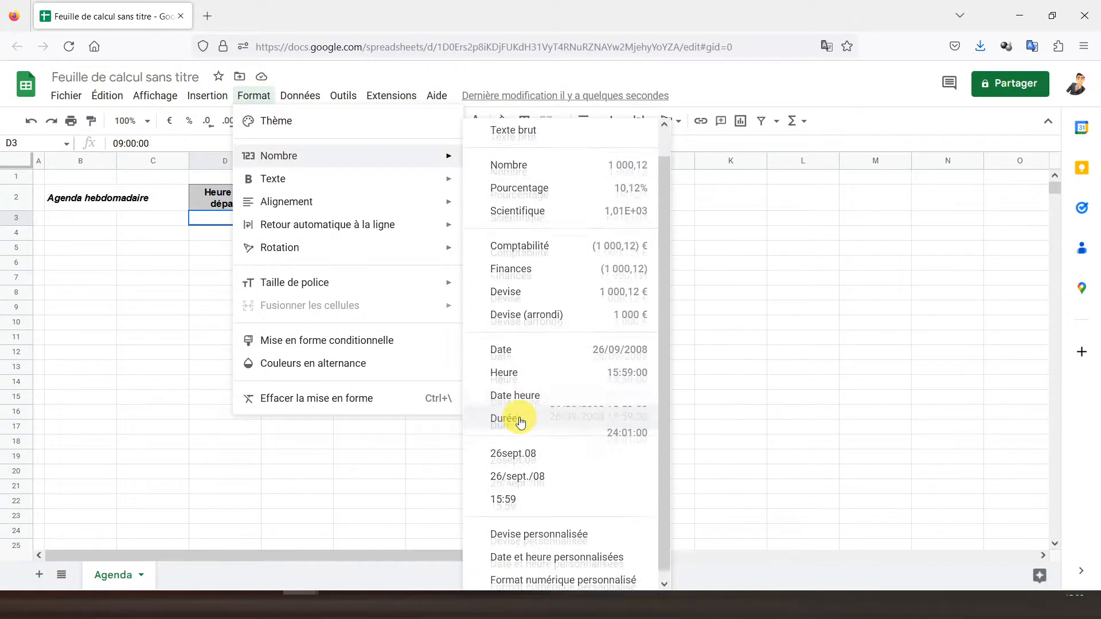
{"action": "left_click", "coordinate": [525, 553]}
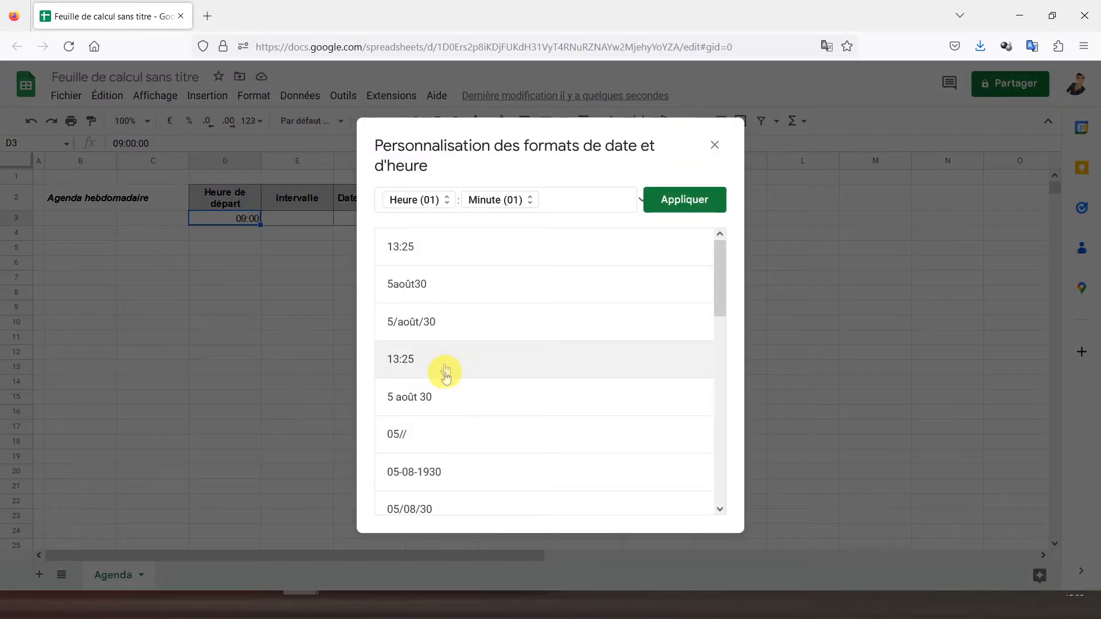
{"action": "left_click", "coordinate": [670, 199]}
{"action": "left_click", "coordinate": [588, 121]}
{"action": "left_click", "coordinate": [603, 145]}
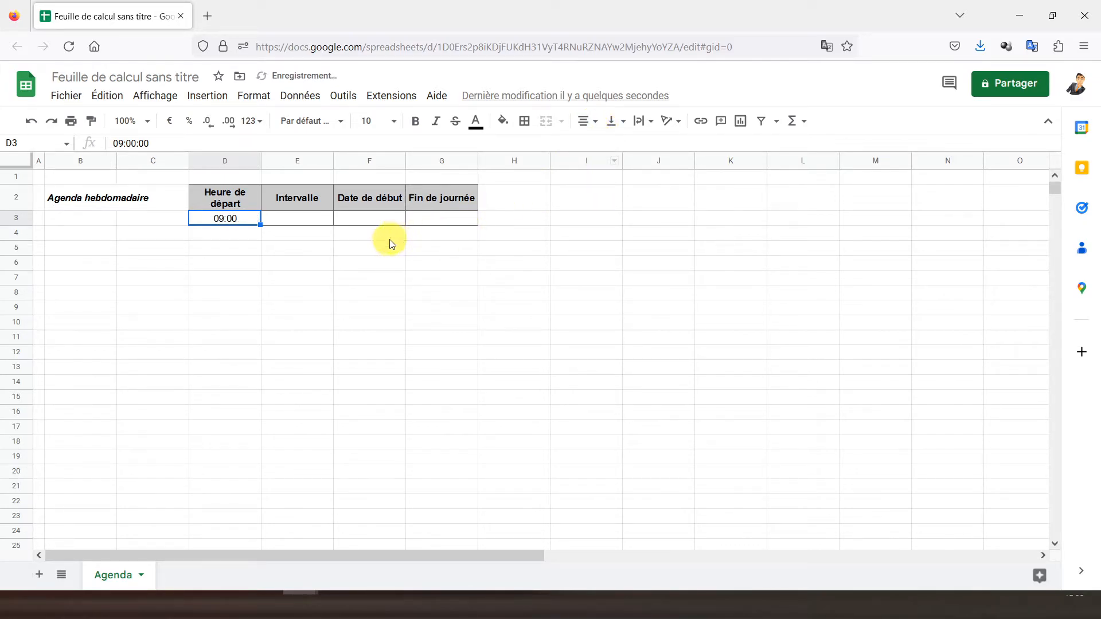
Enter the date 02/02/2023 in F3 under "Date de début"
{"action": "left_click", "coordinate": [373, 218]}
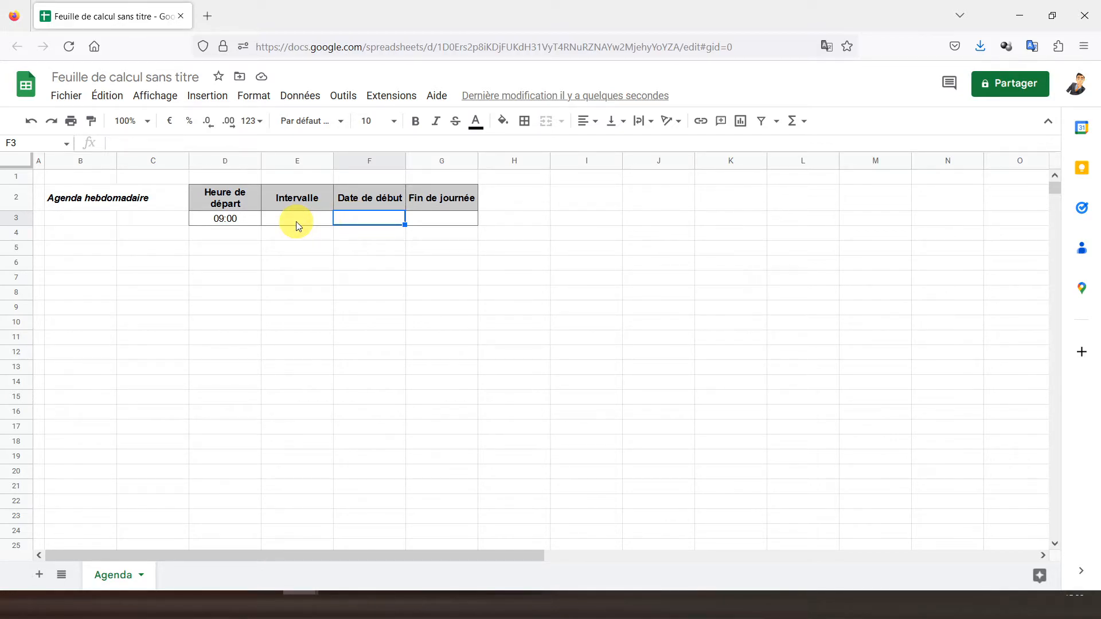
{"action": "type", "text": "02/02/2023"}
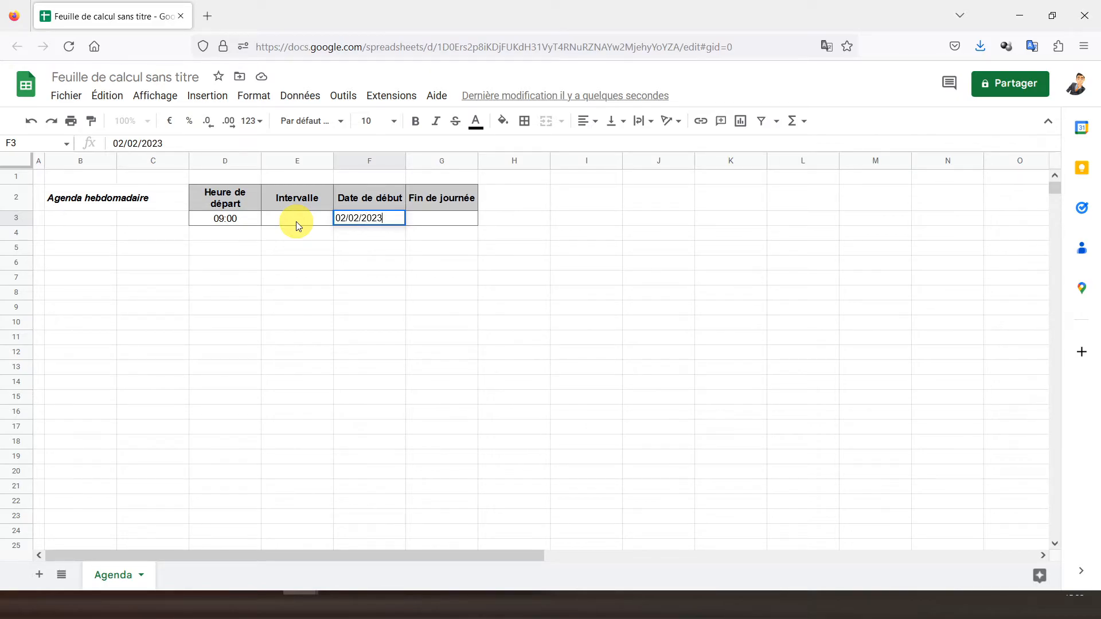
{"action": "key", "text": "Return"}
Apply the custom date format Jour (05)/Mois (08)/Année (1930) to F3 and centre the cell horizontally
{"action": "left_click", "coordinate": [376, 219]}
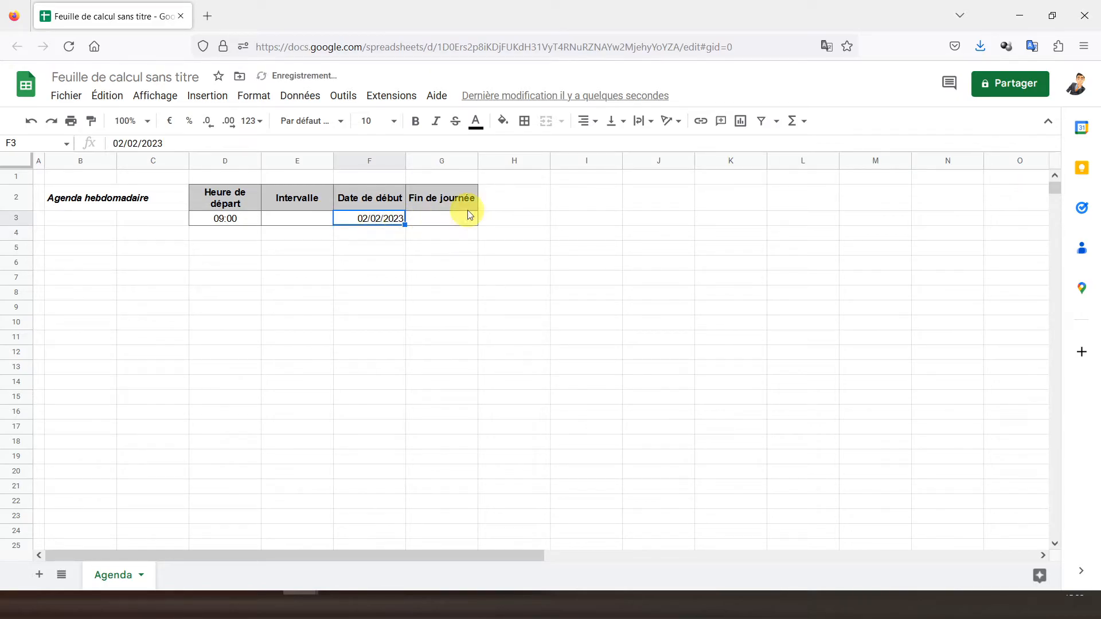
{"action": "right_click", "coordinate": [339, 221]}
{"action": "key", "text": "Escape"}
{"action": "left_click", "coordinate": [254, 96]}
{"action": "mouse_move", "coordinate": [445, 155]}
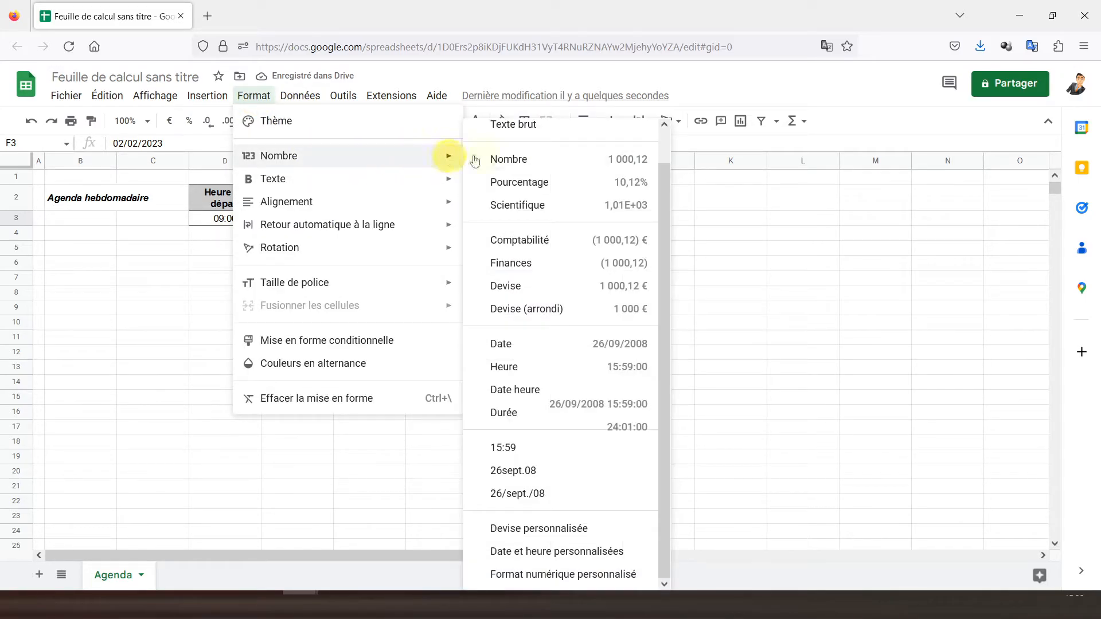
{"action": "left_click", "coordinate": [531, 554]}
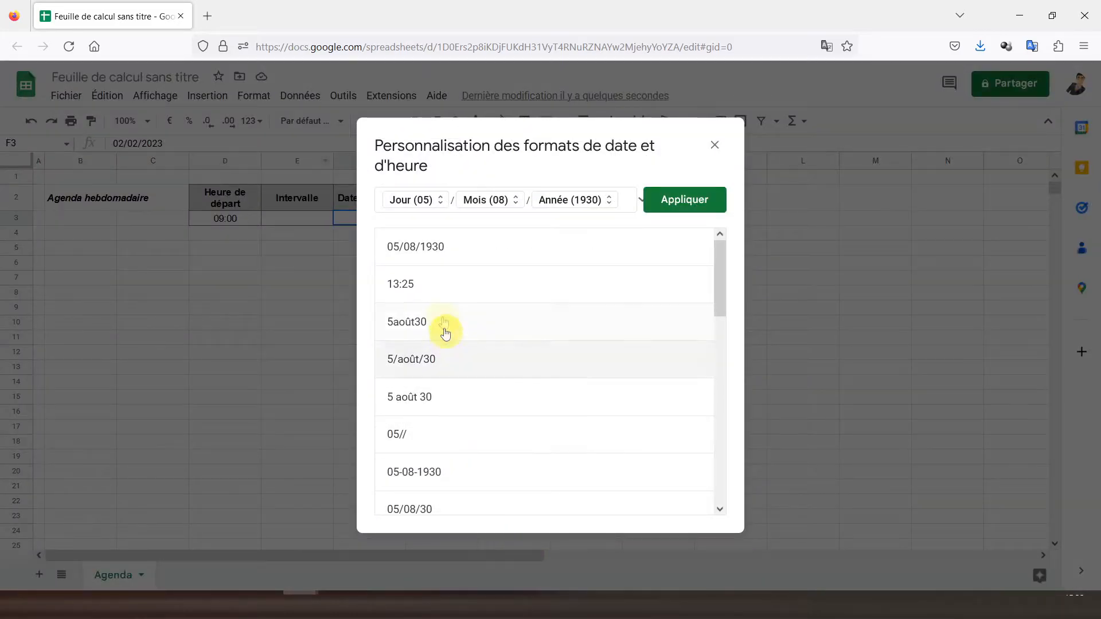
{"action": "left_click", "coordinate": [688, 198]}
{"action": "left_click", "coordinate": [587, 121]}
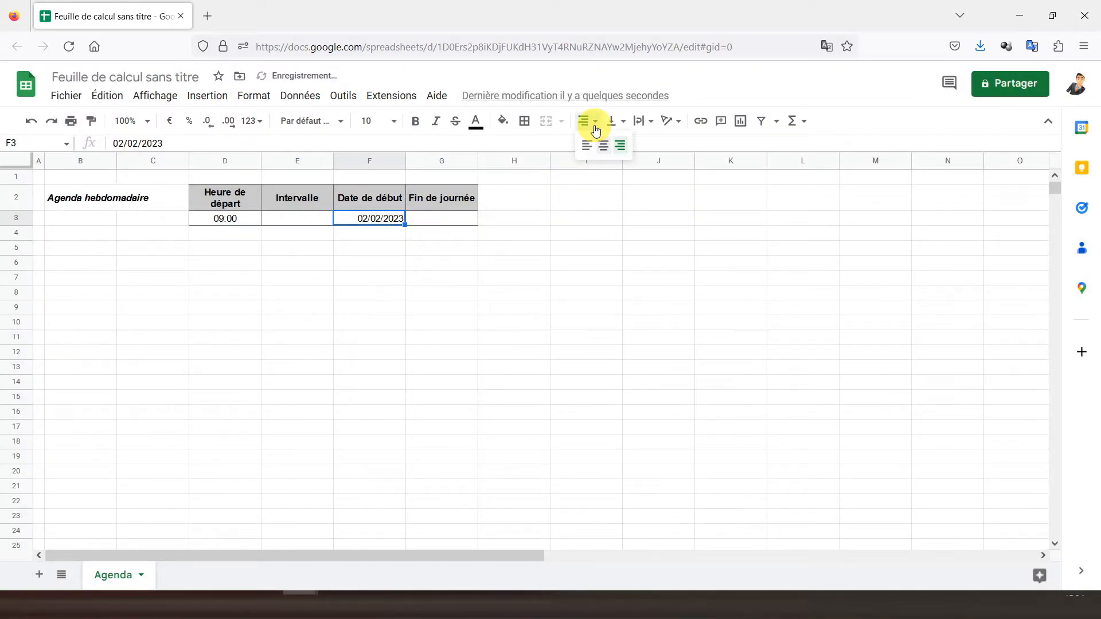
{"action": "left_click", "coordinate": [605, 144]}
Enter the end time 17:00 in G3 under "Fin de journée"
{"action": "left_click", "coordinate": [457, 222]}
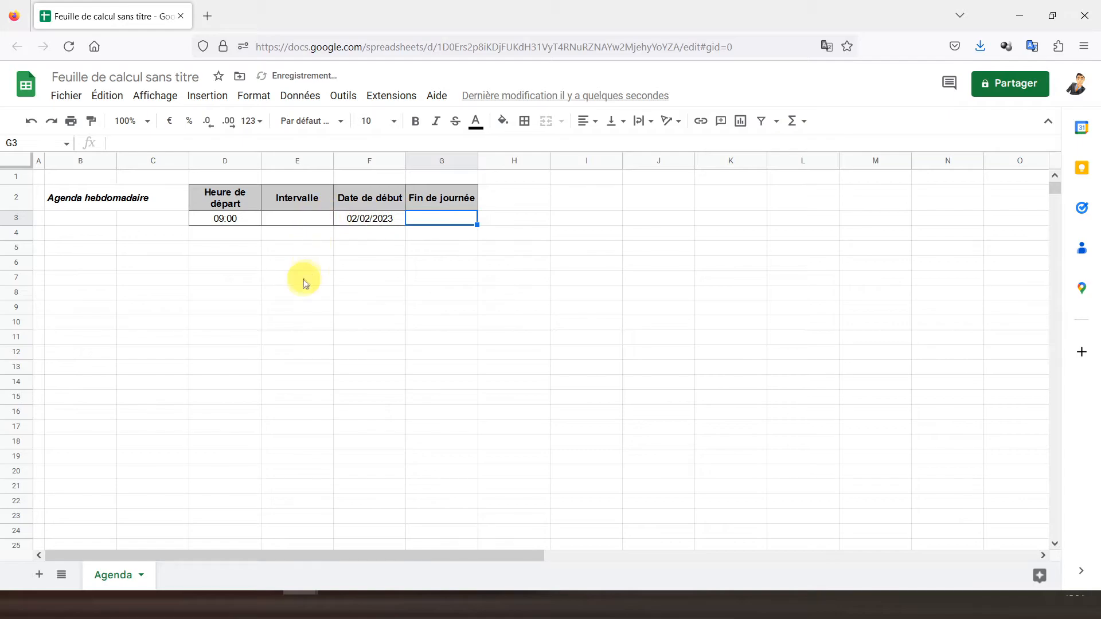
{"action": "type", "text": "17:00"}
{"action": "key", "text": "Return"}
Apply the custom time format Heure (01):Minute (01) to G3 and centre the cell horizontally
{"action": "left_click", "coordinate": [417, 214]}
{"action": "left_click", "coordinate": [254, 95]}
{"action": "mouse_move", "coordinate": [420, 154]}
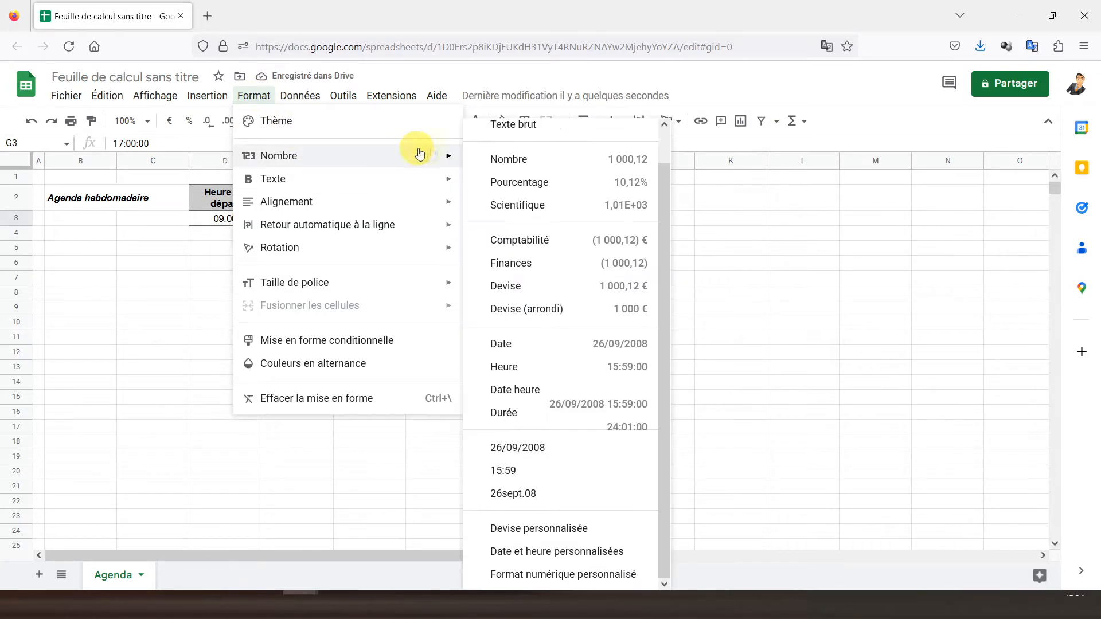
{"action": "left_click", "coordinate": [530, 550]}
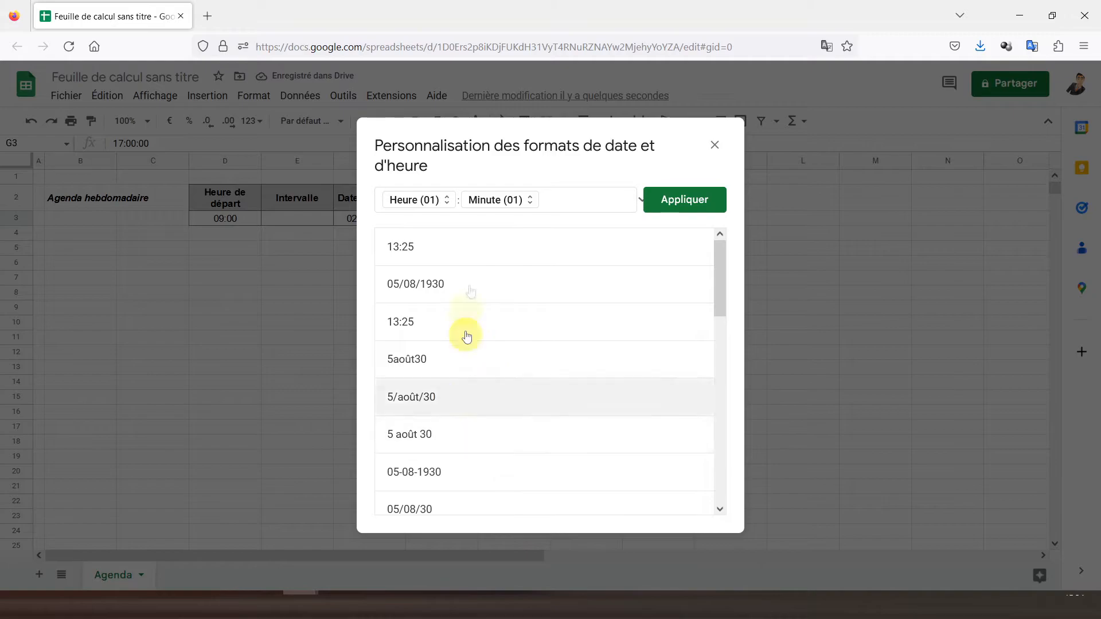
{"action": "left_click", "coordinate": [697, 201]}
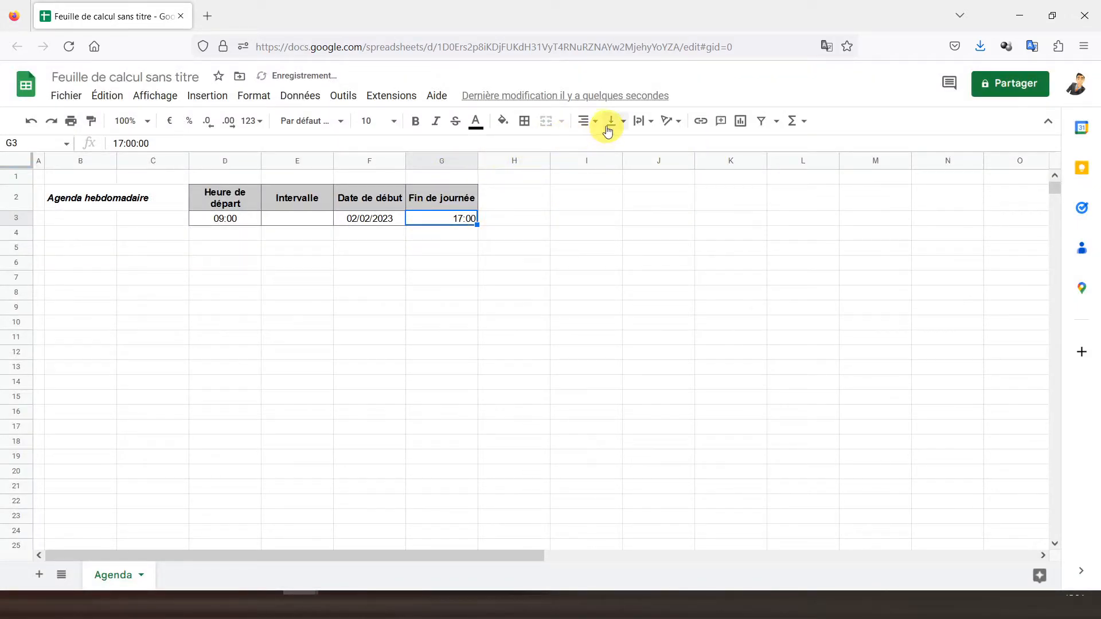
{"action": "left_click", "coordinate": [586, 121]}
{"action": "left_click", "coordinate": [599, 144]}
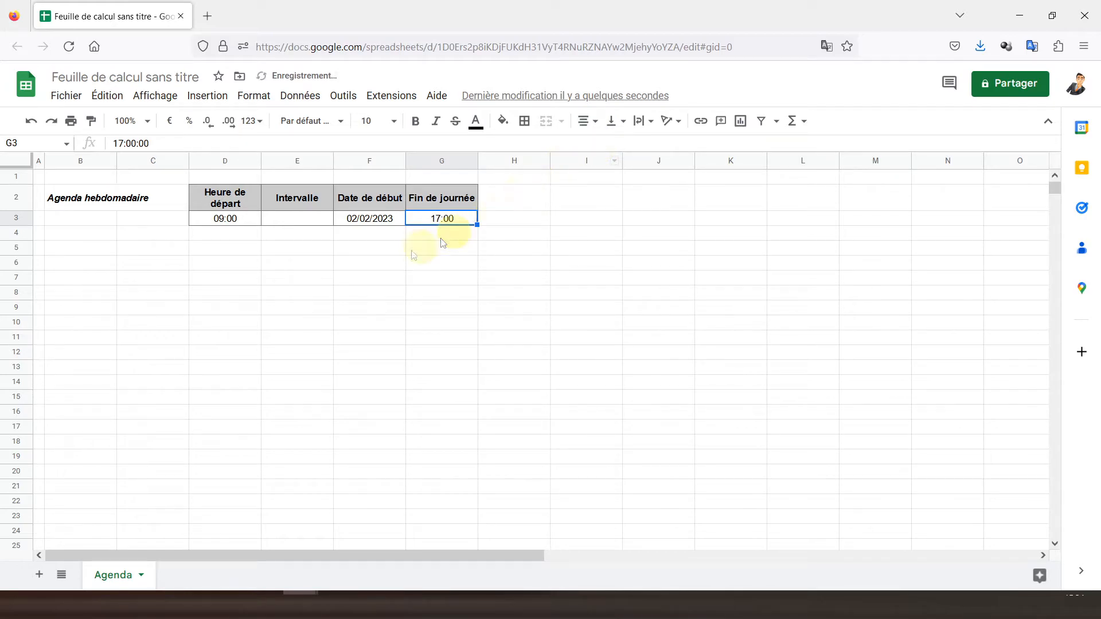
Enter the heading "Intervalle" in K6 for a separate list of interval values
{"action": "left_click", "coordinate": [294, 221]}
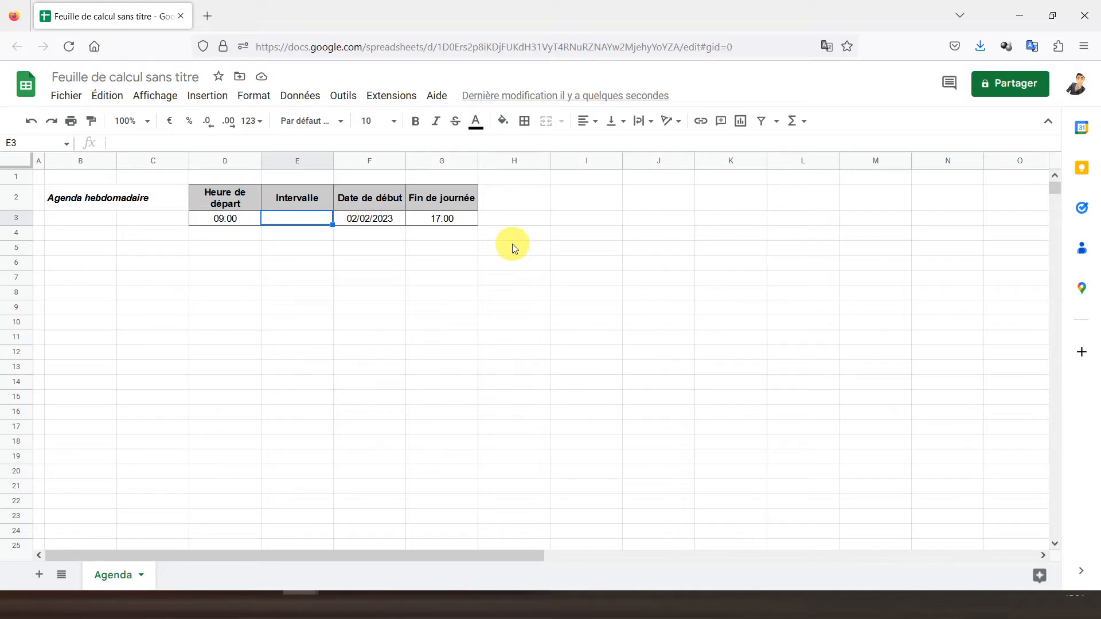
{"action": "left_click", "coordinate": [729, 221]}
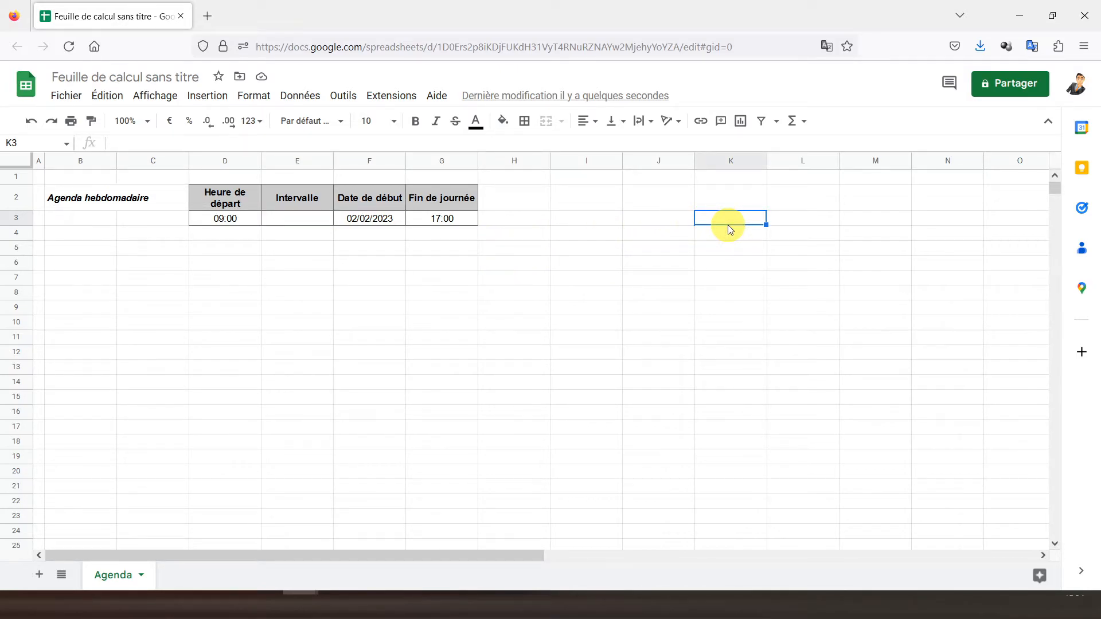
{"action": "key", "text": "Down"}
{"action": "key", "text": "Down"}
{"action": "key", "text": "Down"}
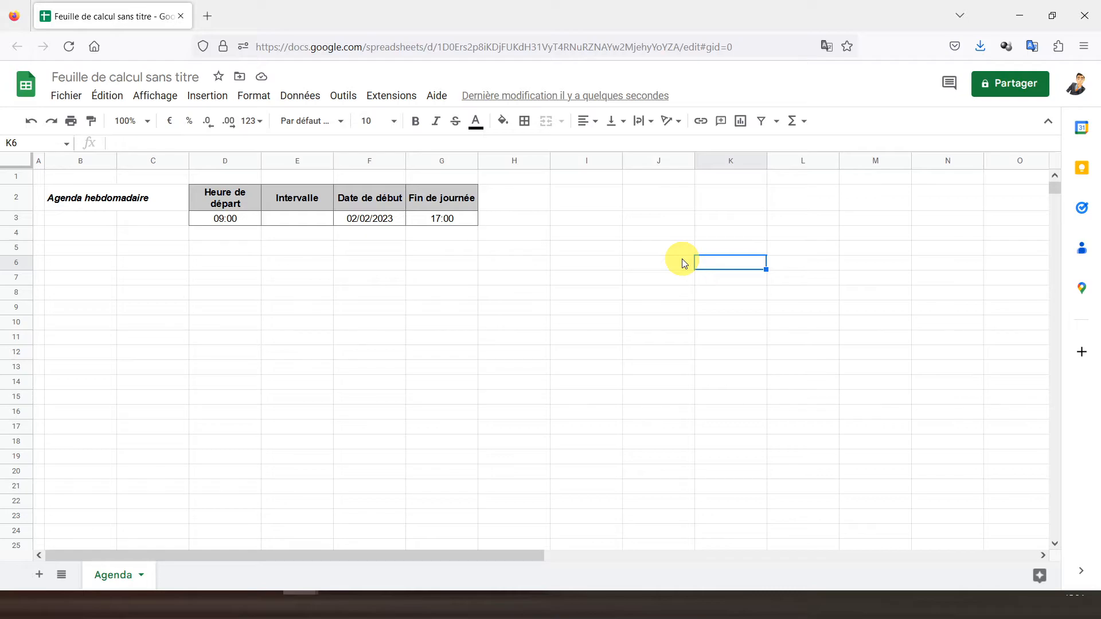
{"action": "key", "text": "Return"}
{"action": "type", "text": "Intervalle"}
{"action": "key", "text": "Return"}
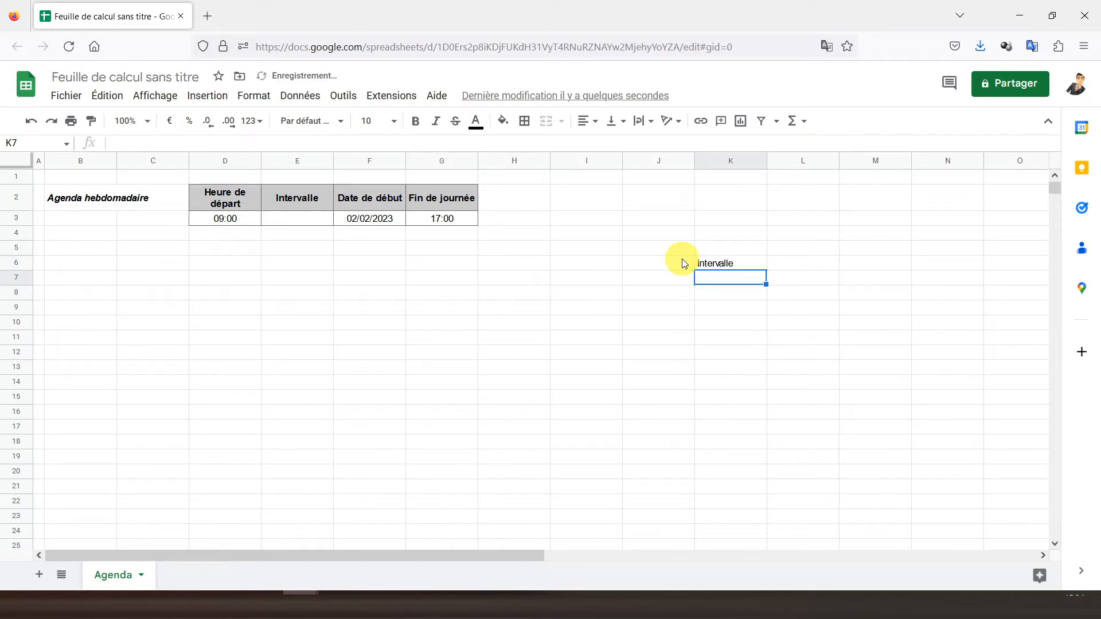
Copy the formatting of the "Intervalle" header in E2 onto K6
{"action": "left_click", "coordinate": [289, 198]}
{"action": "left_click", "coordinate": [91, 120]}
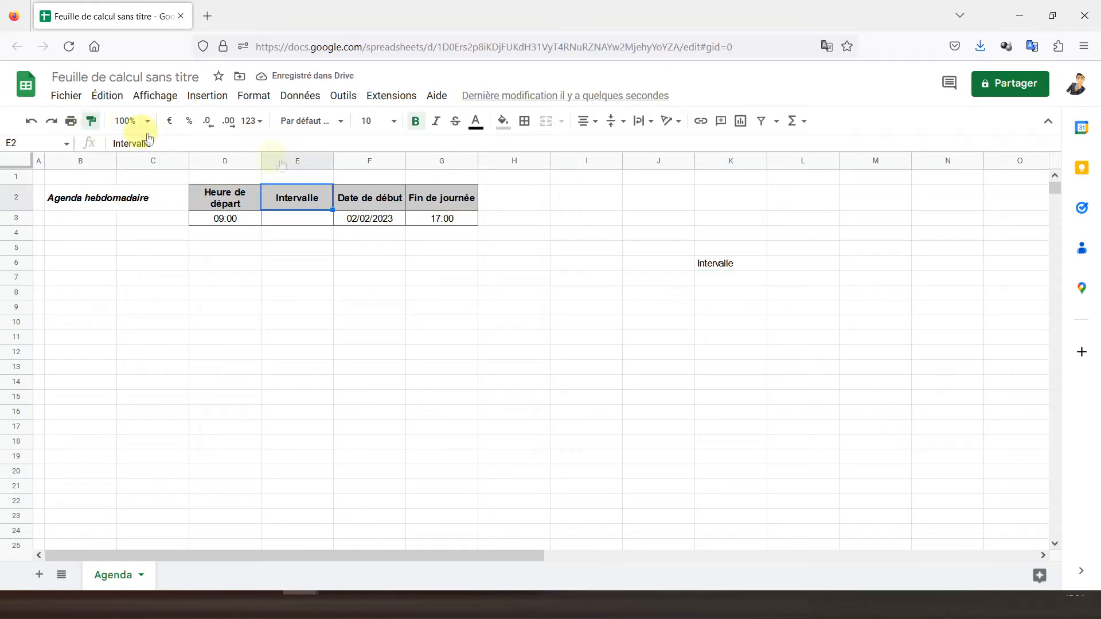
{"action": "left_click", "coordinate": [720, 264]}
Enter the interval values 00:15, 00:30, 00:45, 01:00, 01:30 and 02:00 in K7:K12
{"action": "left_click", "coordinate": [729, 281]}
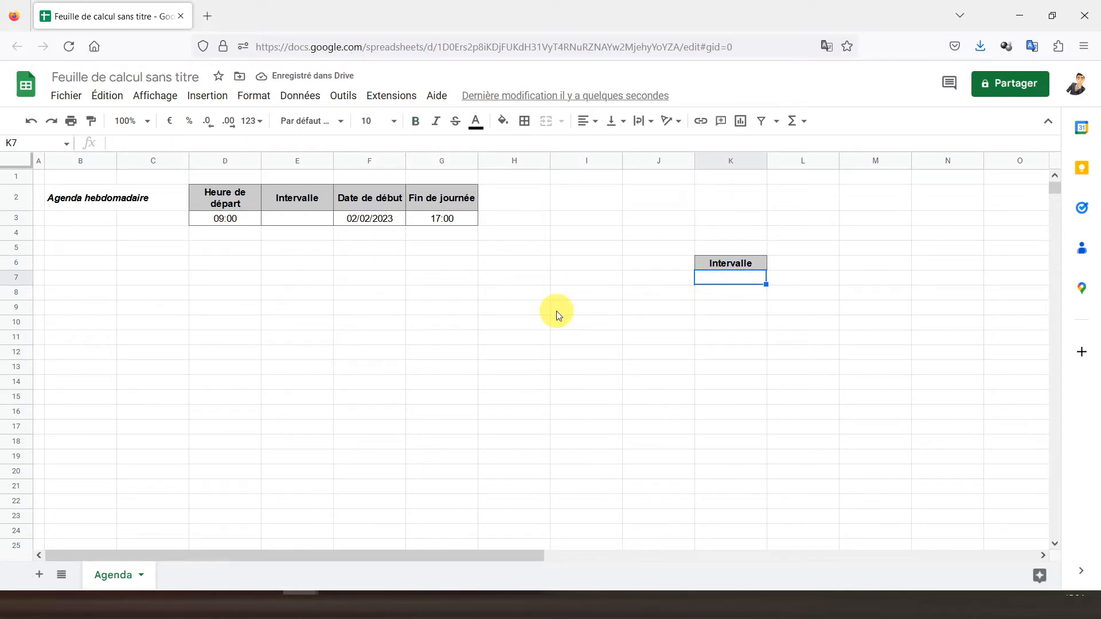
{"action": "type", "text": "00:15"}
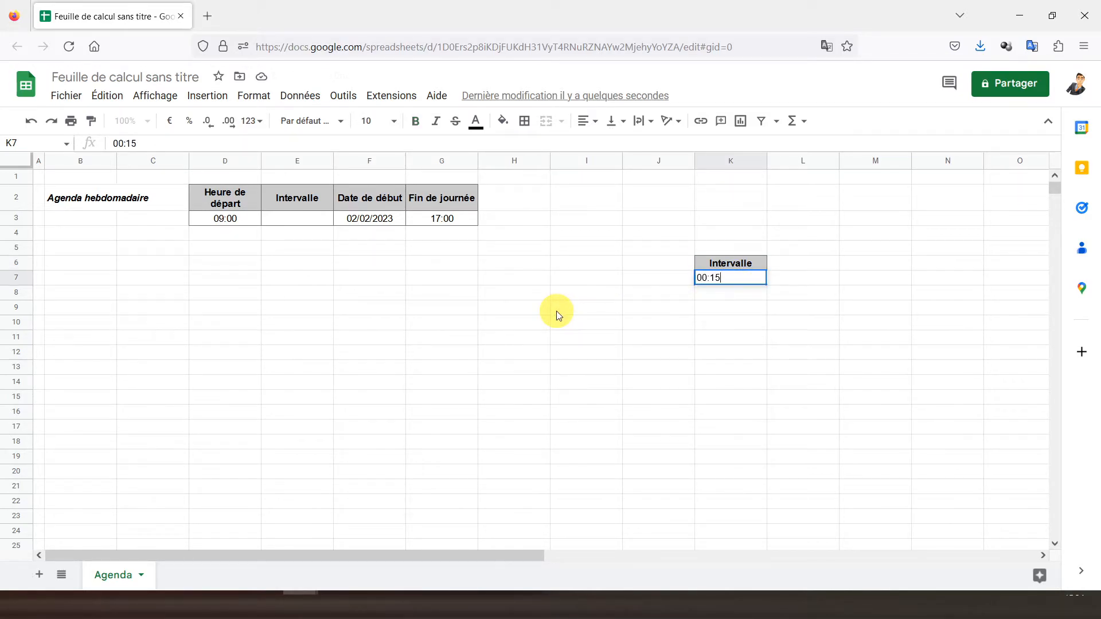
{"action": "key", "text": "Return"}
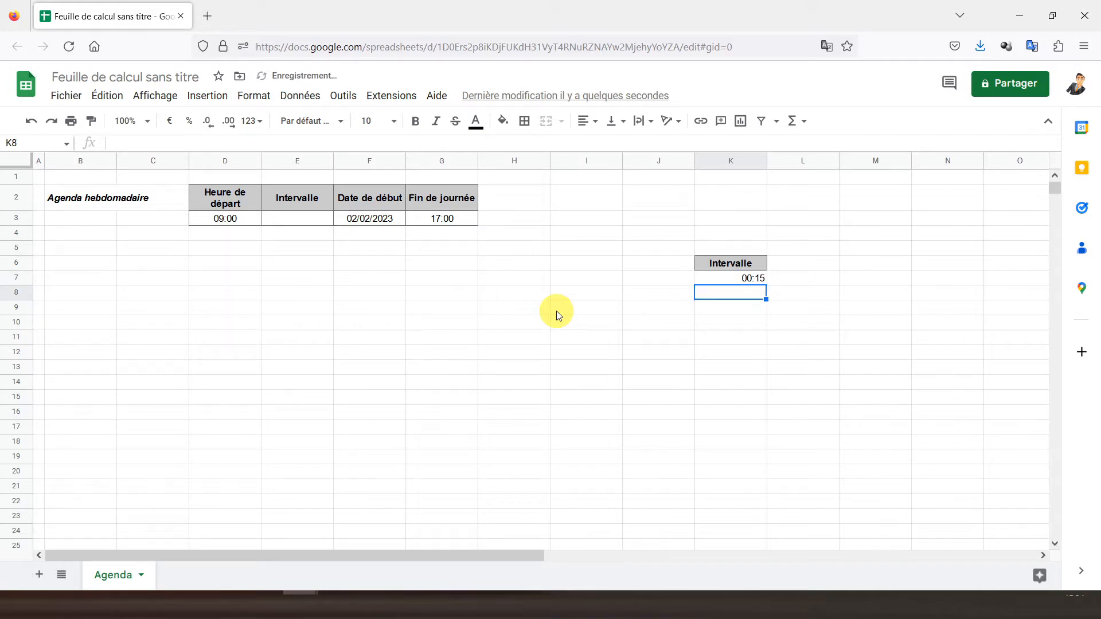
{"action": "type", "text": "00:30"}
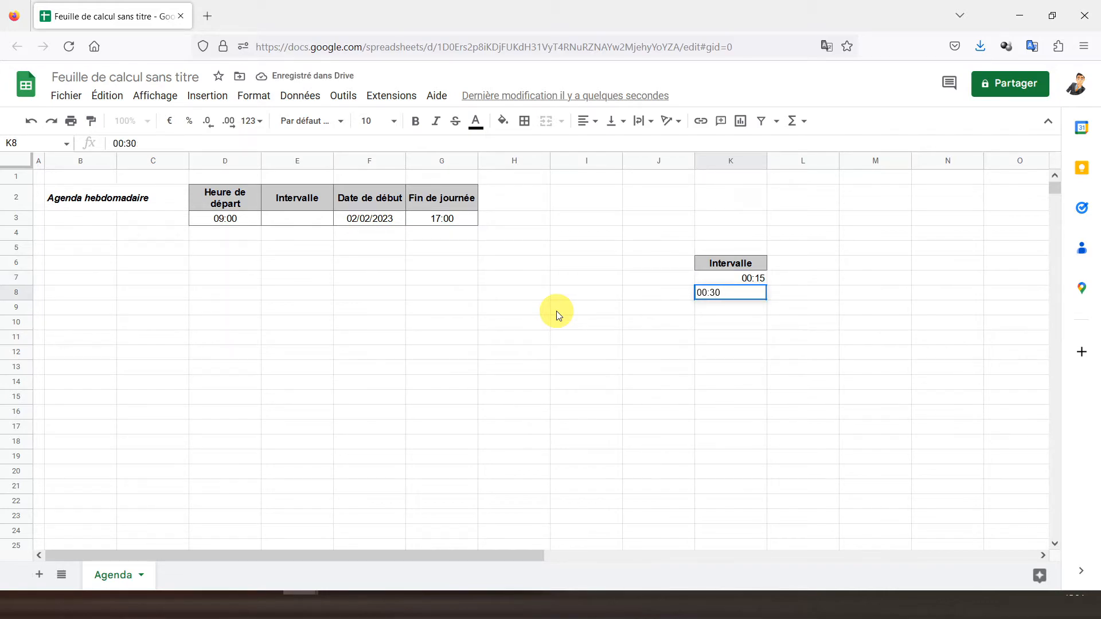
{"action": "key", "text": "Return"}
{"action": "type", "text": "00:45"}
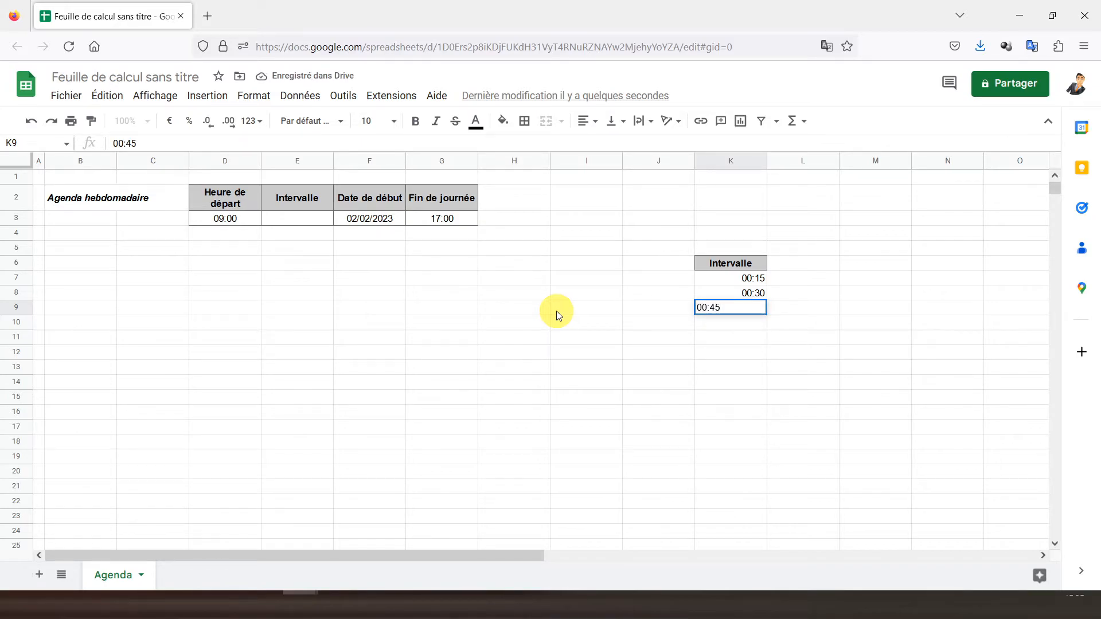
{"action": "key", "text": "Return"}
{"action": "type", "text": "01:00"}
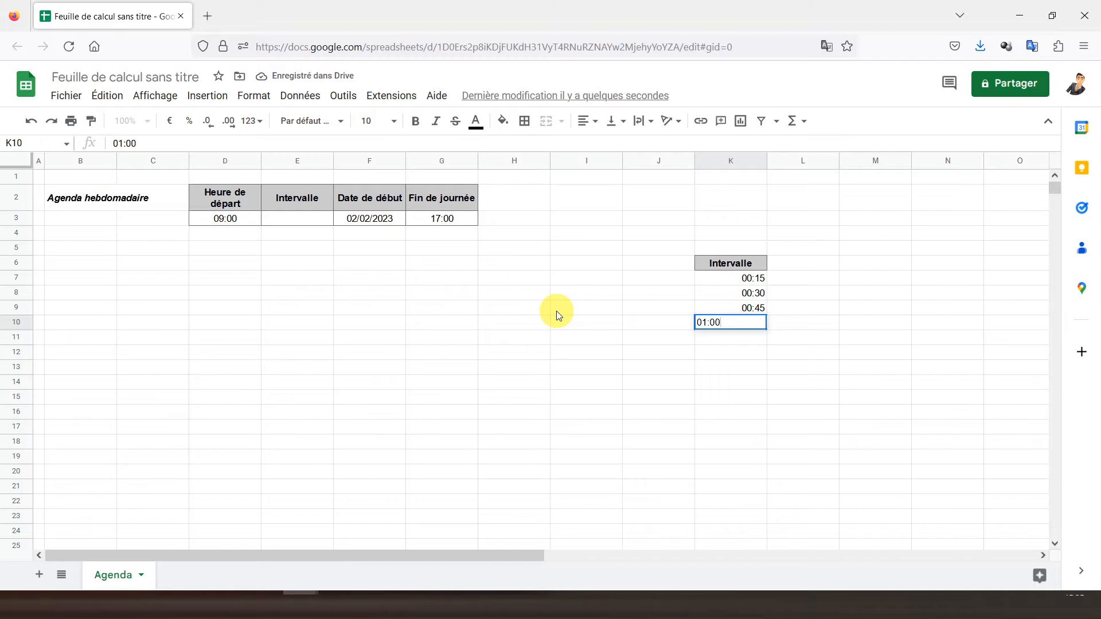
{"action": "key", "text": "Return"}
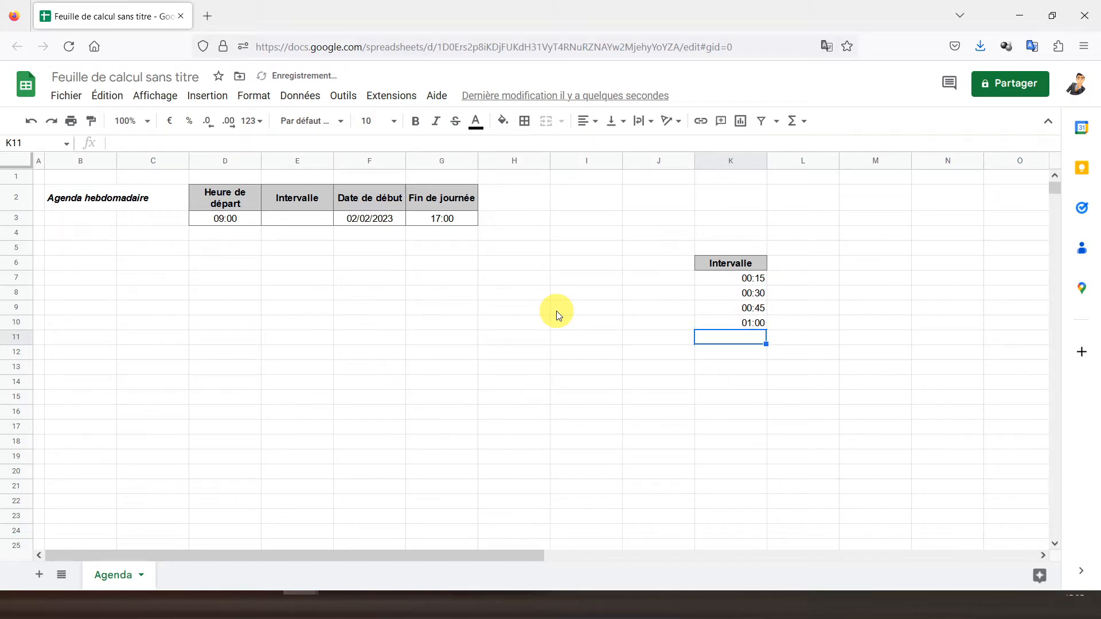
{"action": "type", "text": "01:30"}
{"action": "key", "text": "Return"}
{"action": "type", "text": "02:00"}
{"action": "key", "text": "Return"}
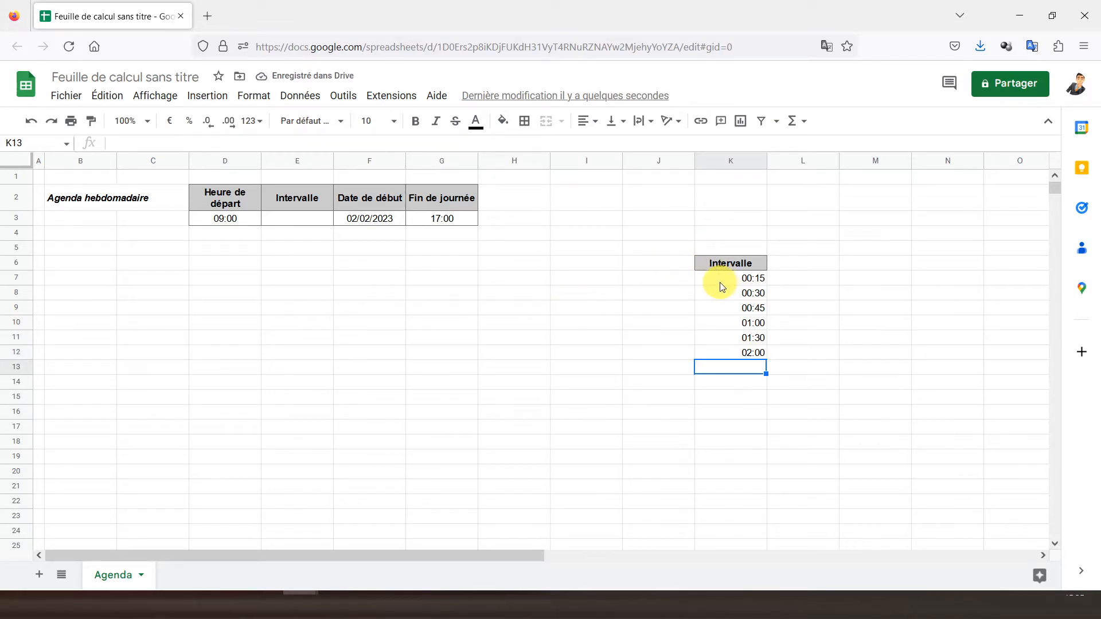
Centre the interval values in K7:K12 horizontally and apply all borders to the range
{"action": "left_click_drag", "start_coordinate": [720, 281], "coordinate": [724, 353]}
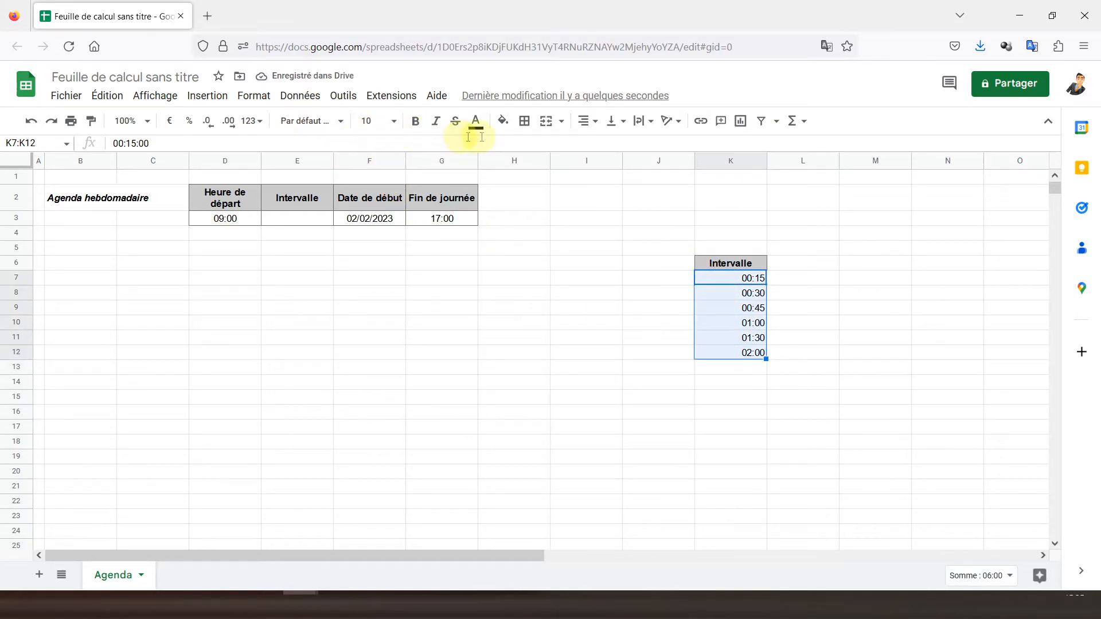
{"action": "left_click", "coordinate": [588, 121]}
{"action": "left_click", "coordinate": [603, 146]}
{"action": "left_click", "coordinate": [524, 121]}
{"action": "left_click", "coordinate": [535, 150]}
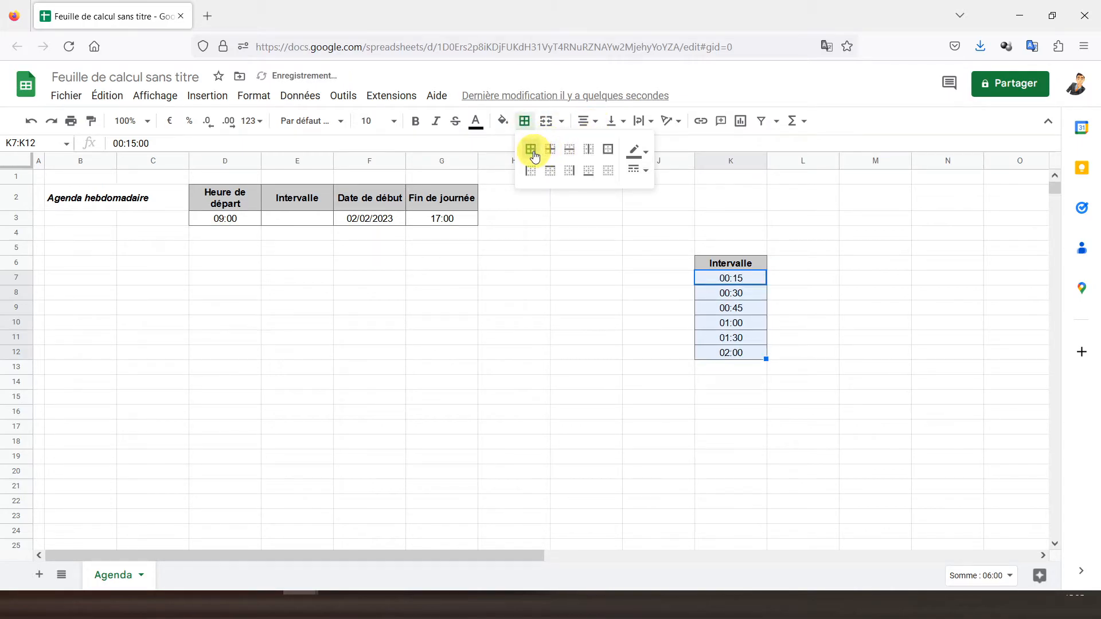
{"action": "left_click", "coordinate": [713, 294]}
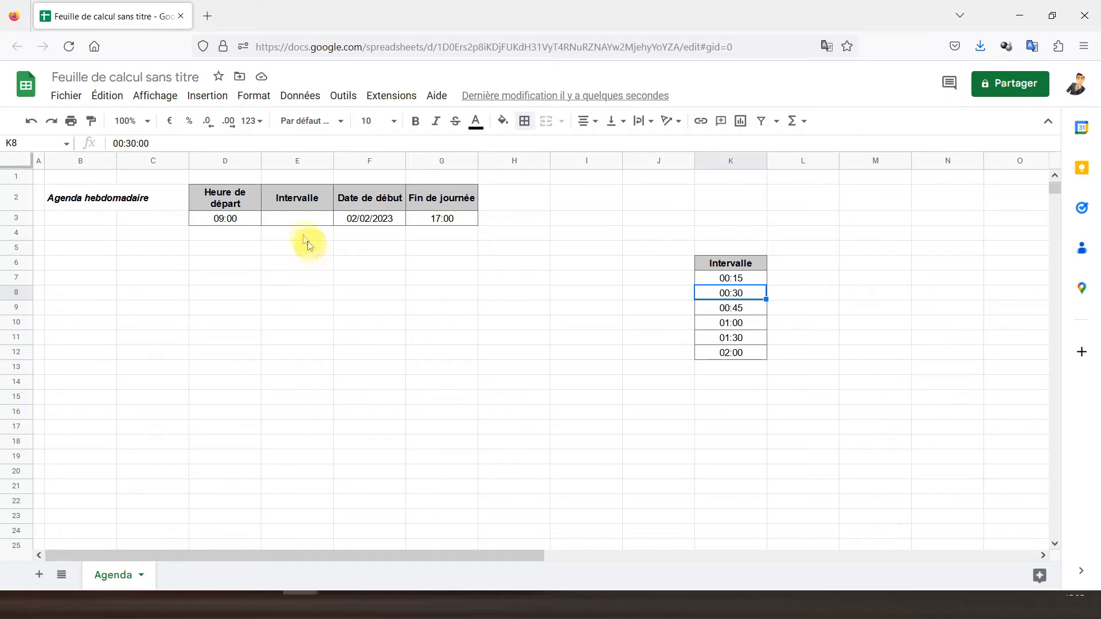
Insert a dropdown list in E3 with the criterion "Menu déroulant (depuis une plage)"
{"action": "left_click", "coordinate": [299, 223]}
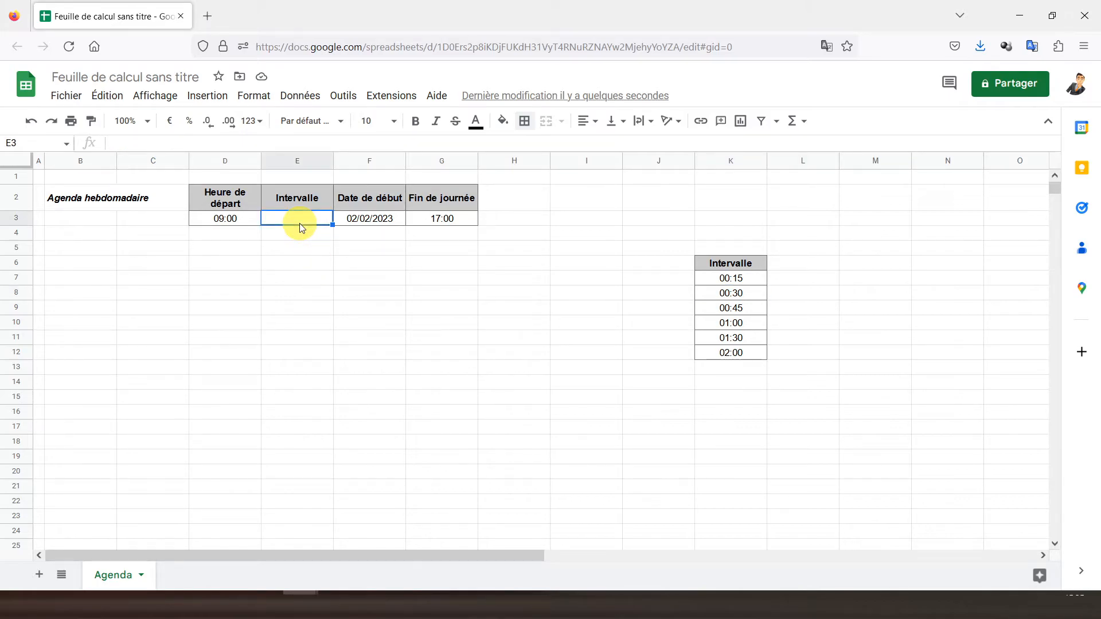
{"action": "left_click", "coordinate": [200, 98]}
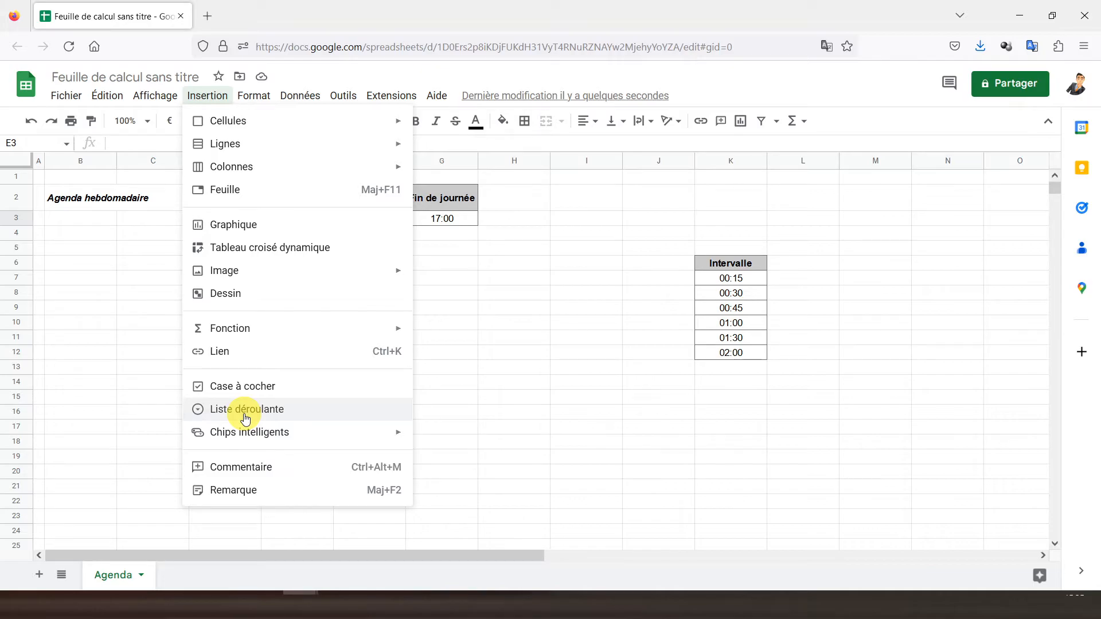
{"action": "left_click", "coordinate": [246, 419]}
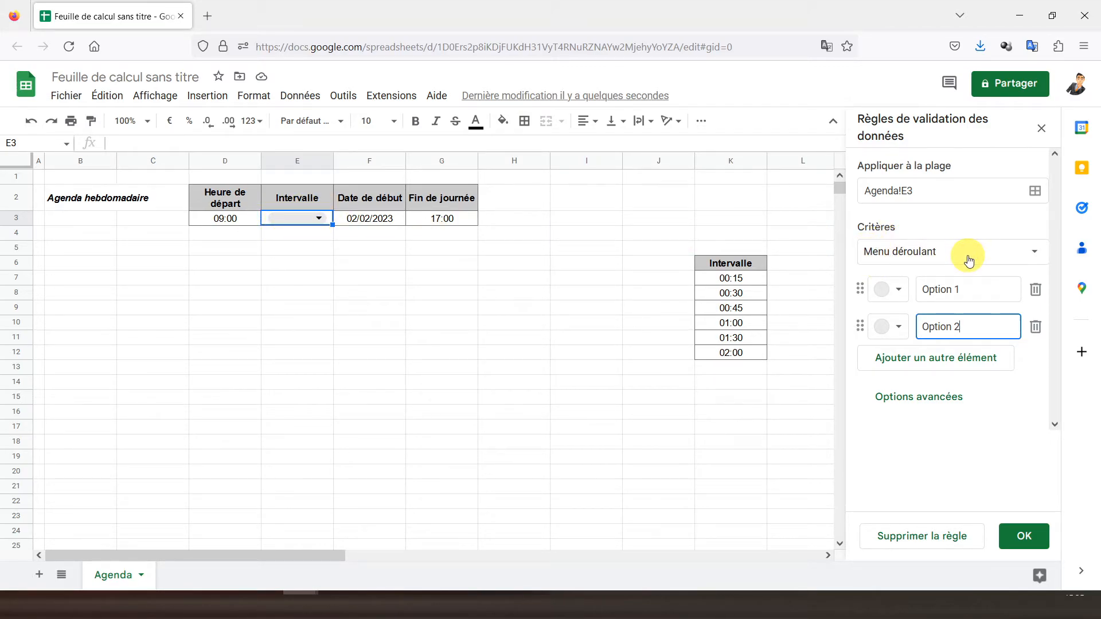
{"action": "left_click", "coordinate": [1035, 260]}
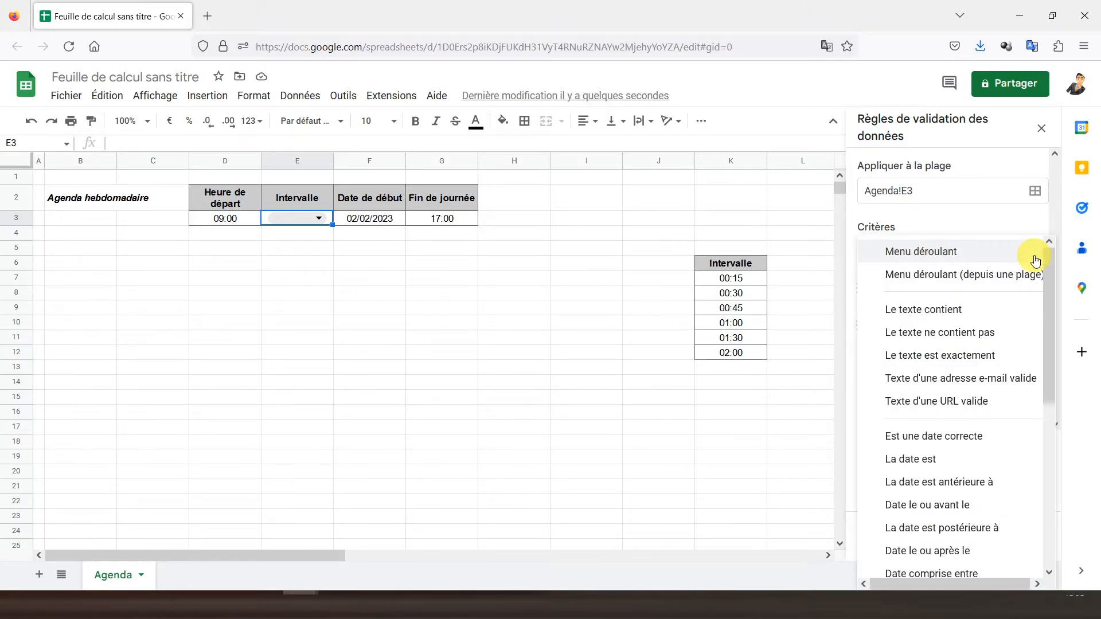
{"action": "left_click", "coordinate": [948, 276]}
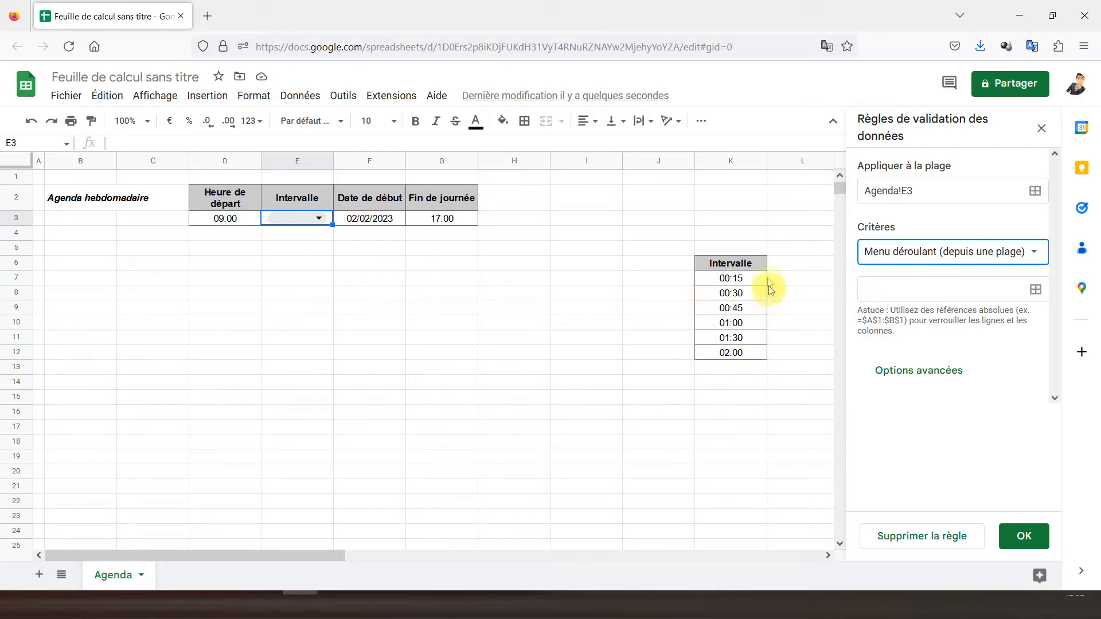
Set the E3 dropdown's source range to Agenda!K7:K12, save the validation rule and close the rules
{"action": "left_click", "coordinate": [992, 287]}
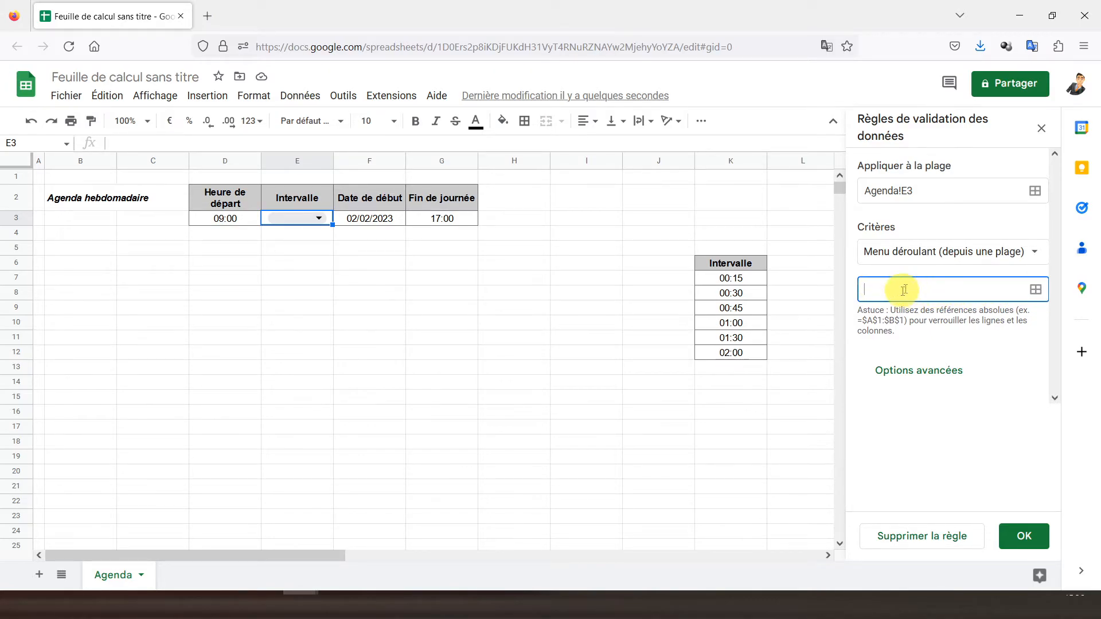
{"action": "left_click", "coordinate": [1036, 291]}
{"action": "left_click", "coordinate": [473, 326]}
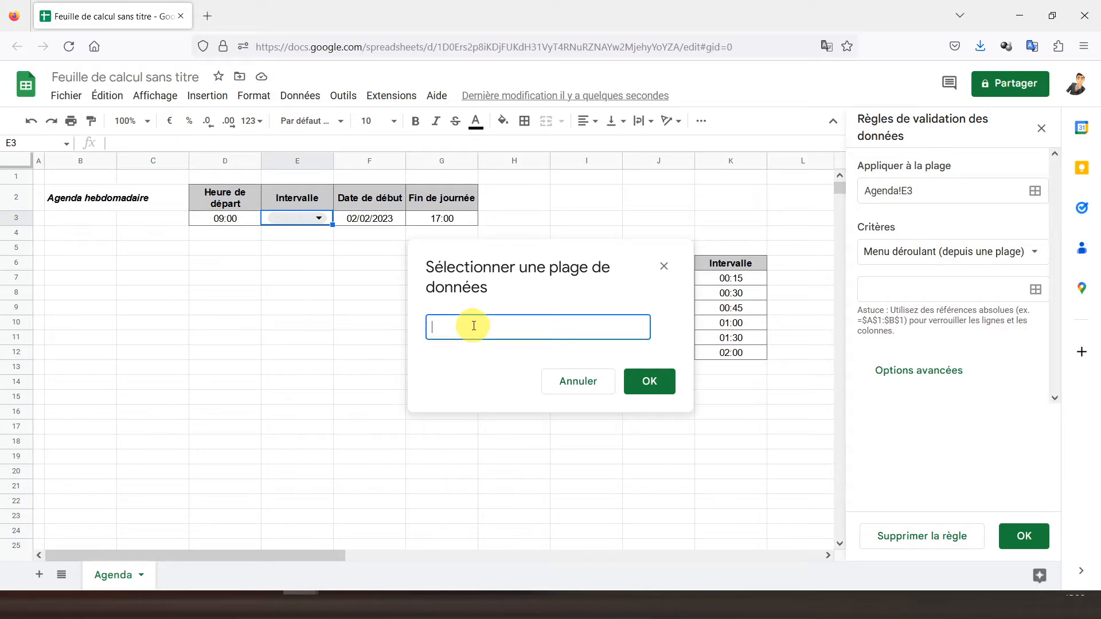
{"action": "left_click_drag", "start_coordinate": [717, 279], "coordinate": [734, 354]}
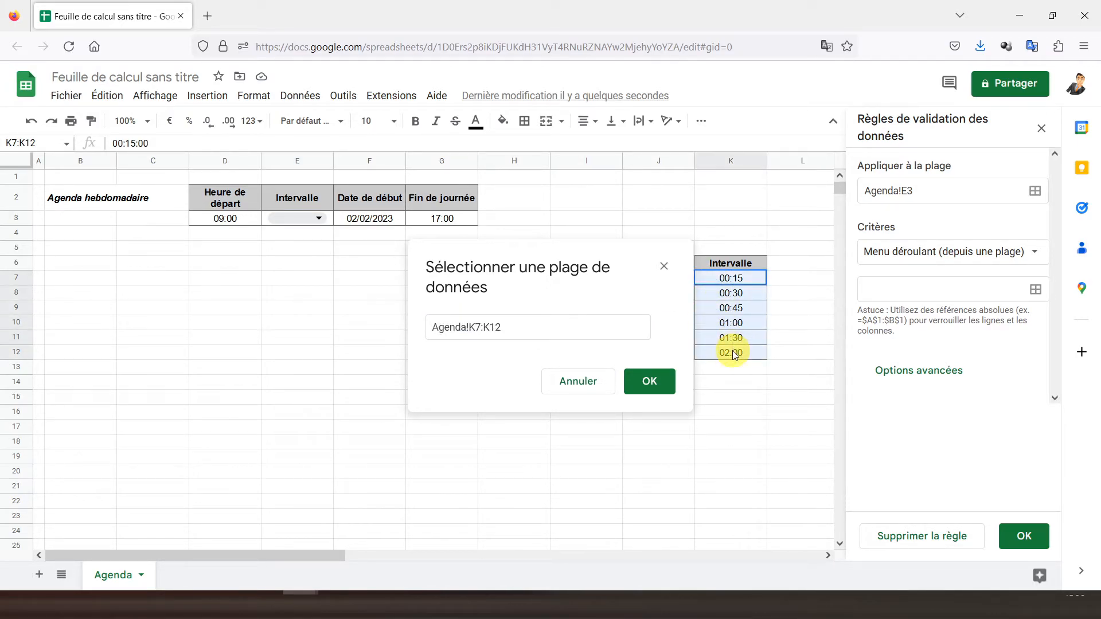
{"action": "left_click", "coordinate": [658, 381]}
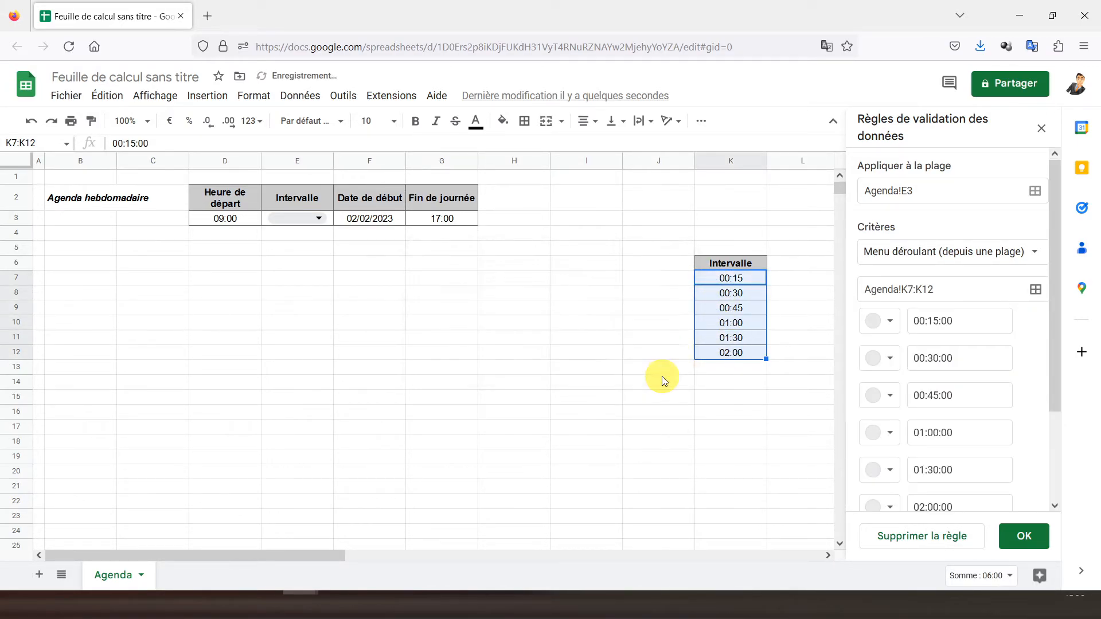
{"action": "left_click", "coordinate": [1022, 536]}
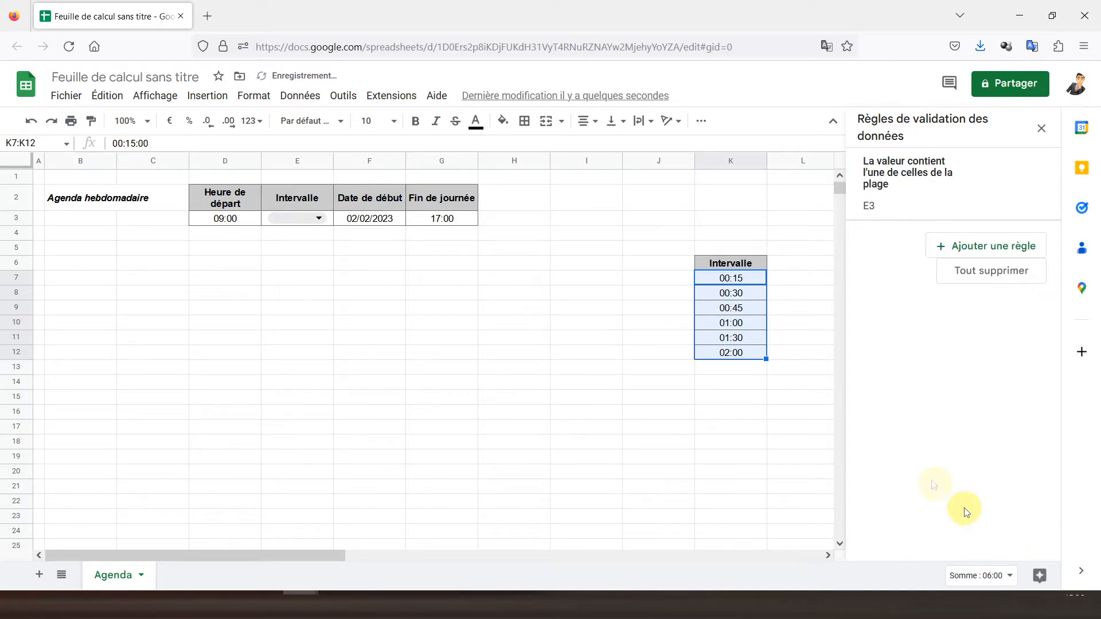
{"action": "left_click", "coordinate": [1042, 128]}
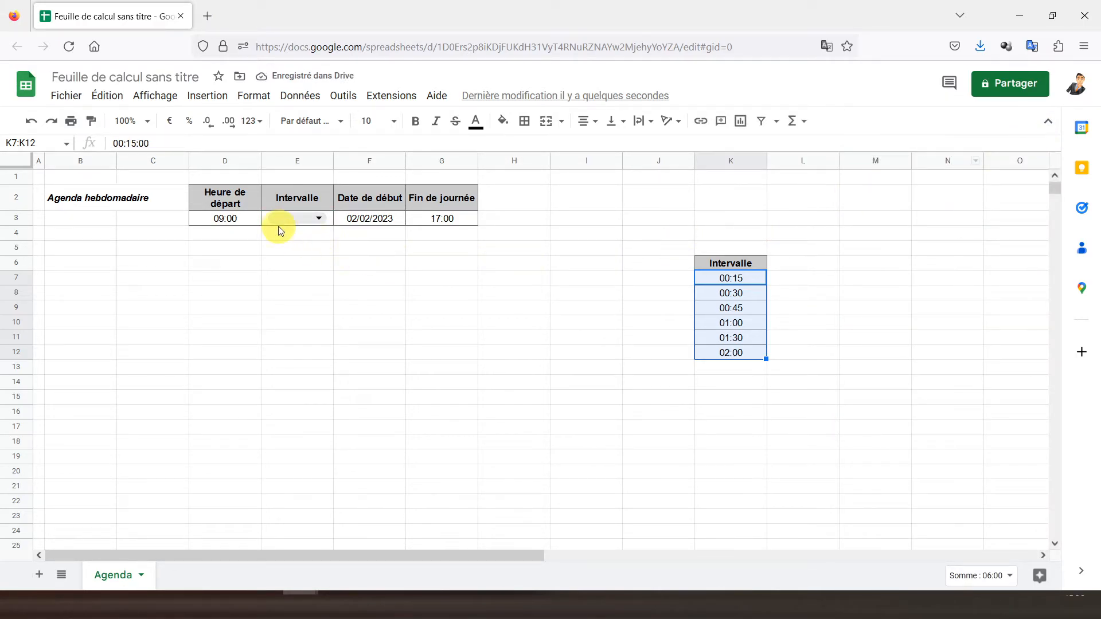
Choose the 00:15 interval from the dropdown in E3
{"action": "left_click", "coordinate": [318, 219]}
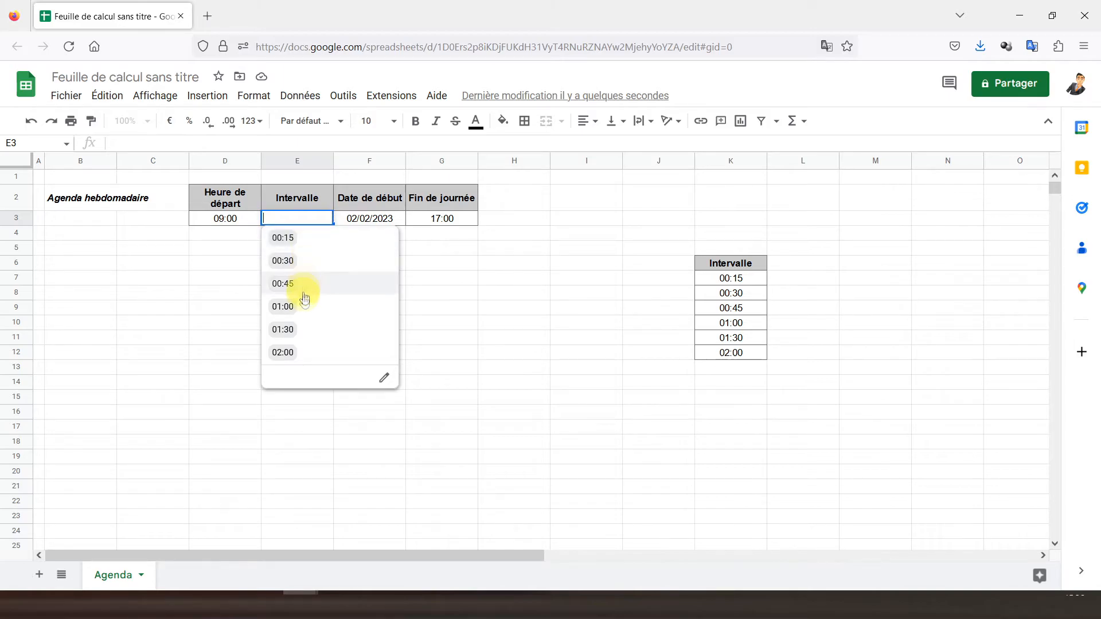
{"action": "left_click", "coordinate": [310, 237]}
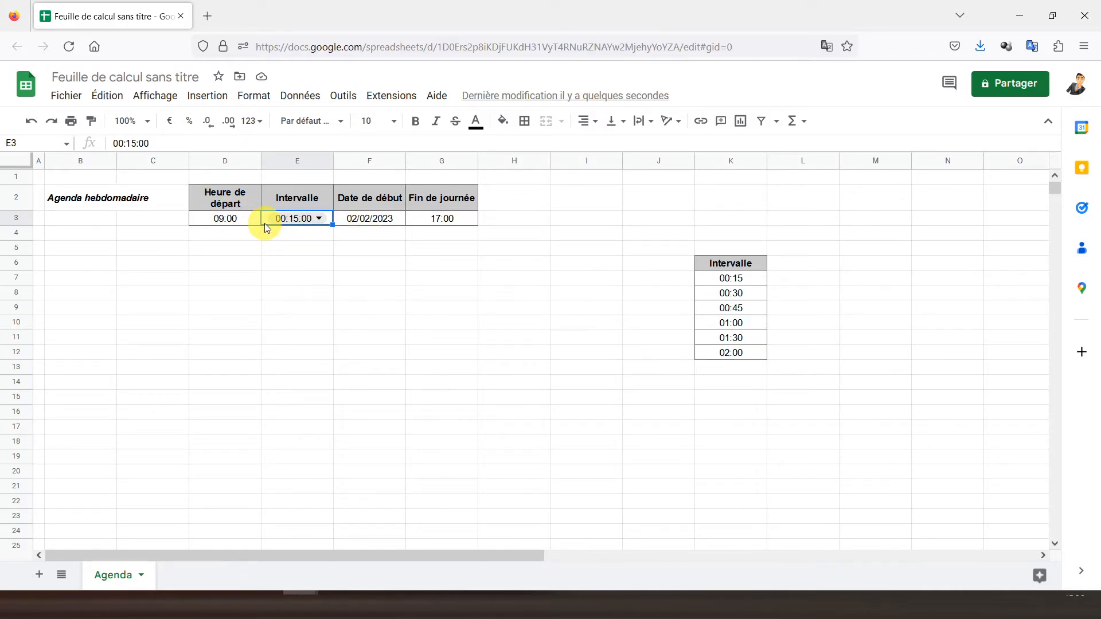
Remove the seconds from E3's custom date and time format, keeping only hours and minutes, and apply it
{"action": "left_click", "coordinate": [252, 96]}
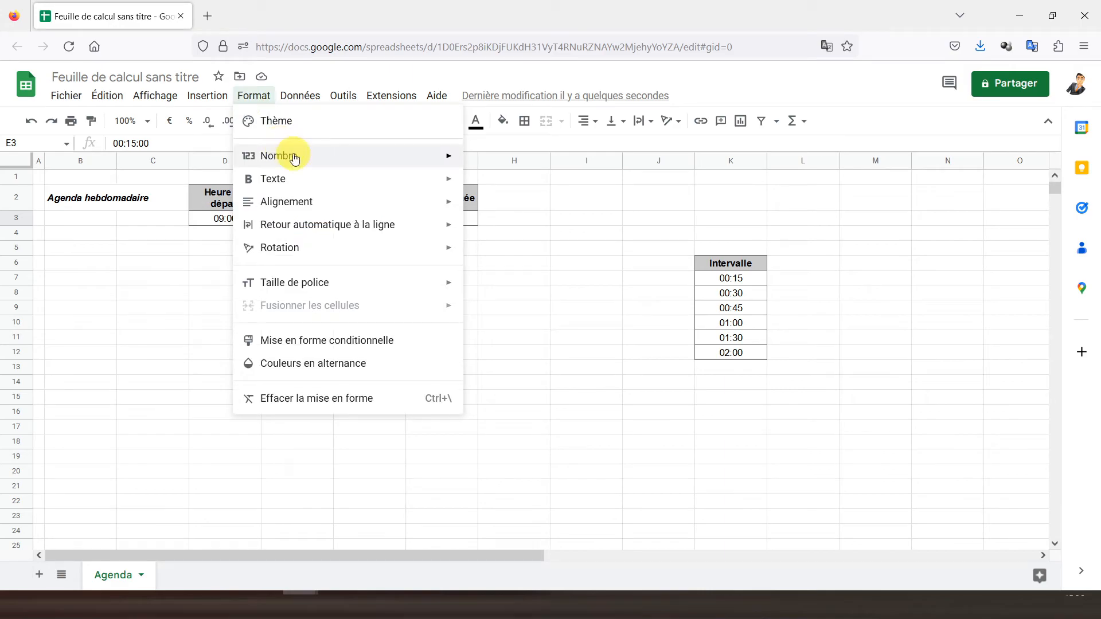
{"action": "mouse_move", "coordinate": [294, 157]}
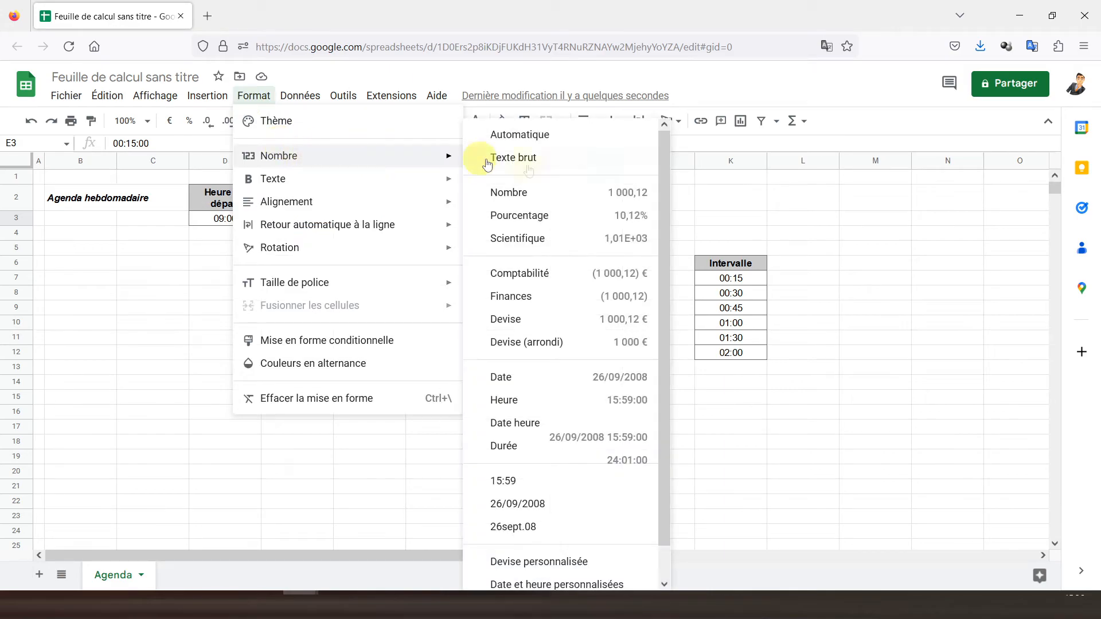
{"action": "left_click", "coordinate": [539, 585]}
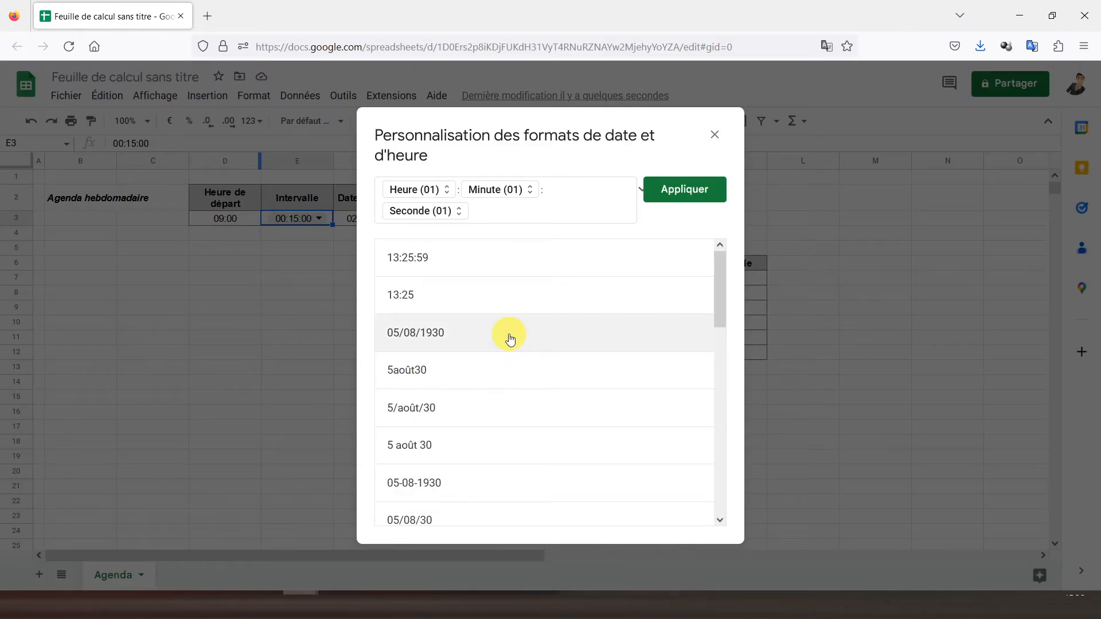
{"action": "left_click", "coordinate": [450, 212]}
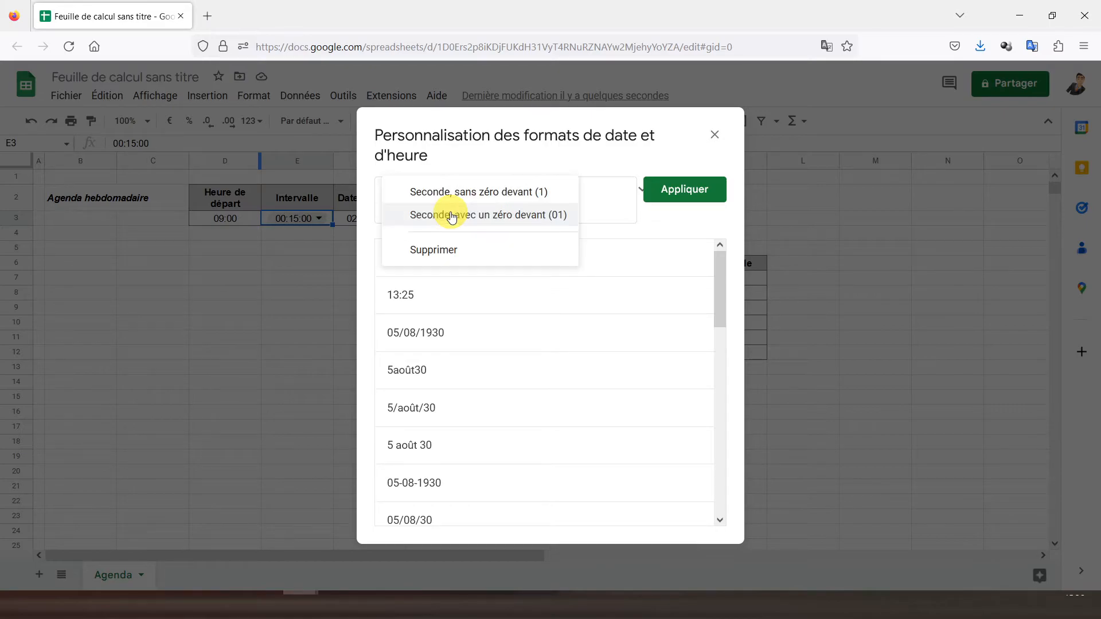
{"action": "left_click", "coordinate": [441, 249]}
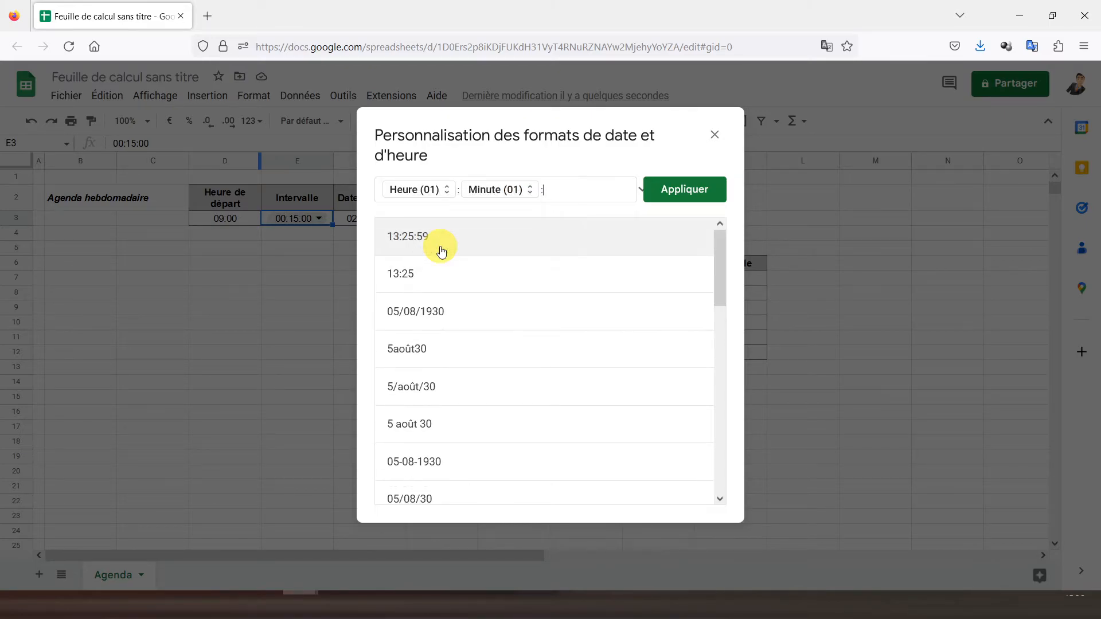
{"action": "left_click", "coordinate": [685, 202]}
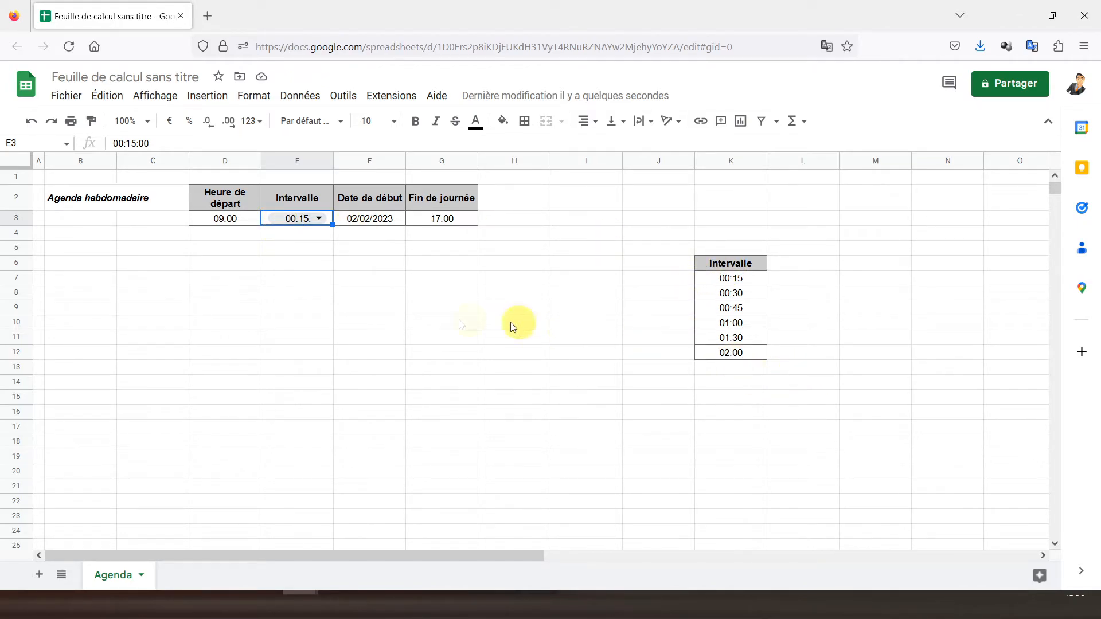
{"action": "left_click", "coordinate": [202, 223]}
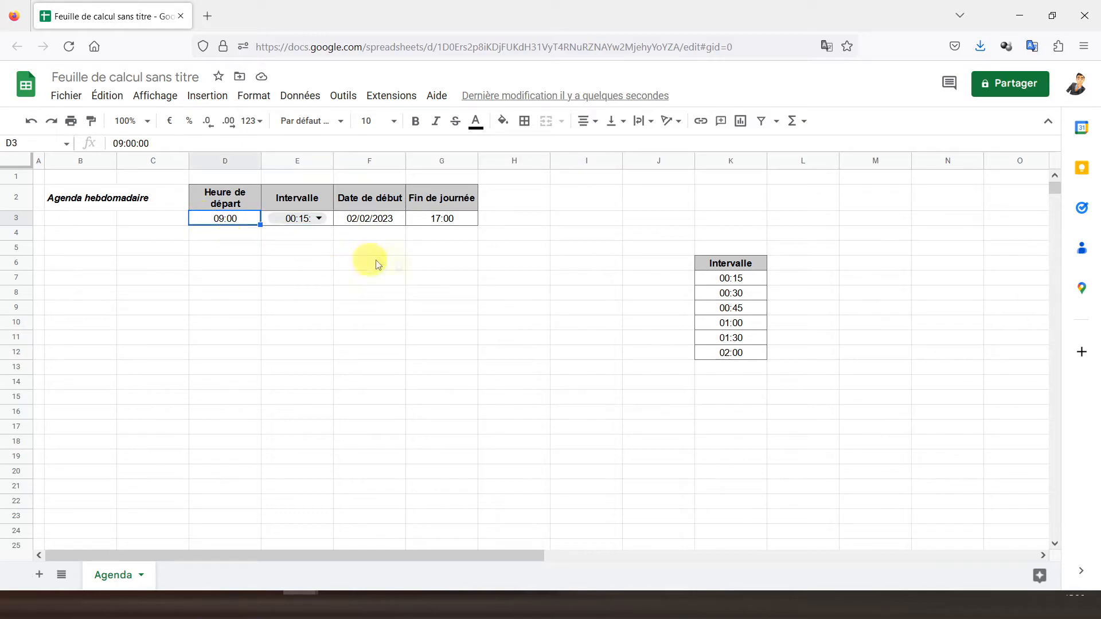
{"action": "left_click", "coordinate": [422, 225]}
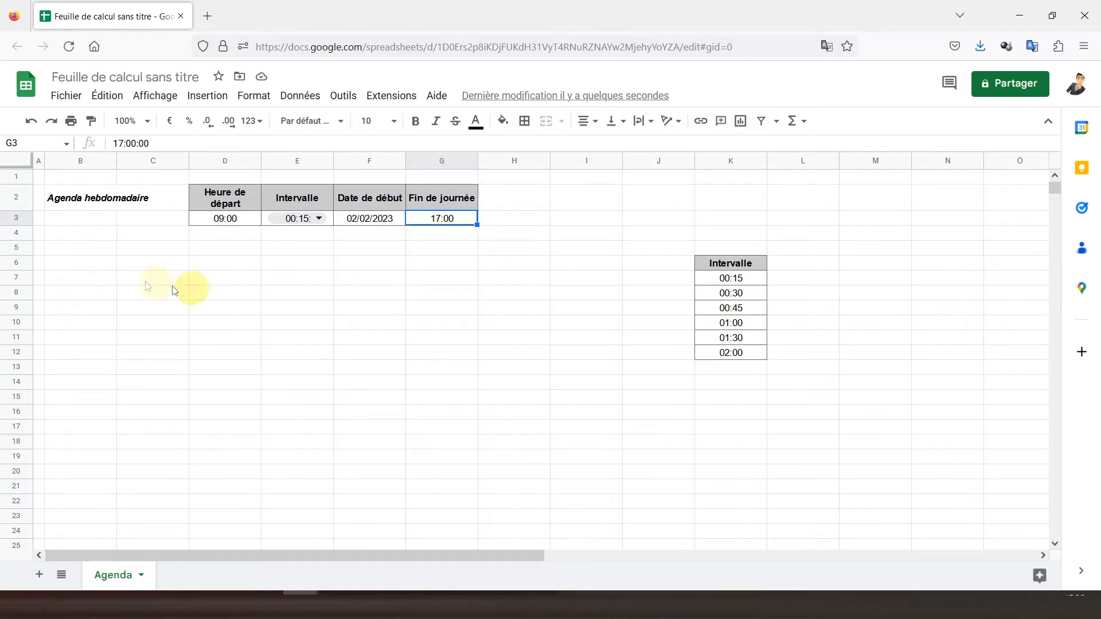
Enter the heading "Agenda" in cell B5
{"action": "left_click", "coordinate": [65, 251]}
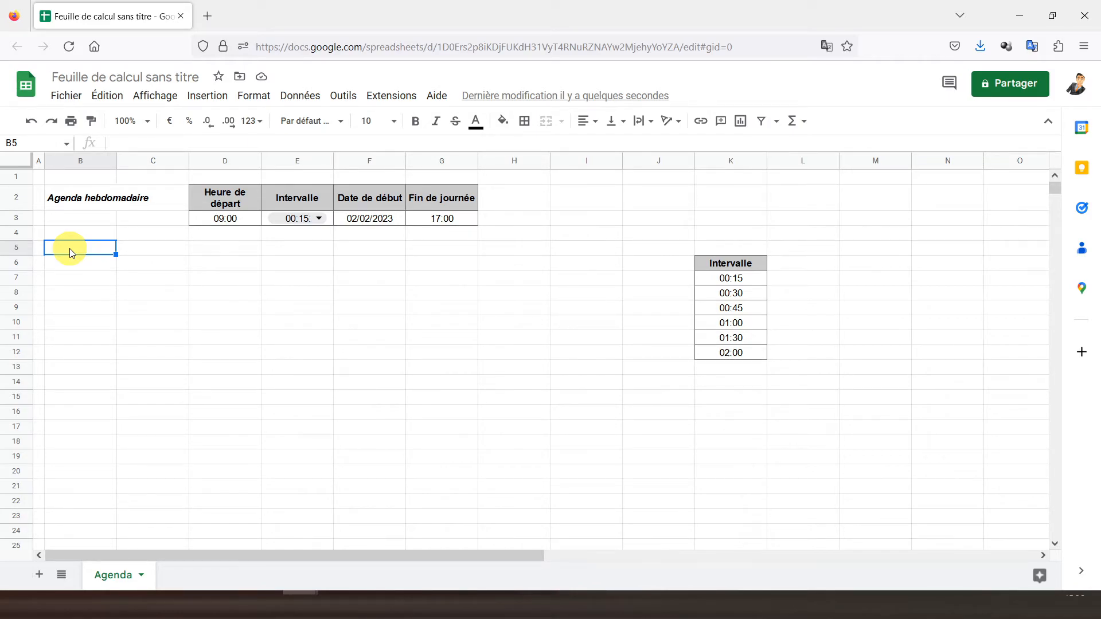
{"action": "type", "text": "Agenda"}
{"action": "key", "text": "Return"}
Merge B5:B6 and centre the Agenda heading horizontally and vertically
{"action": "left_click_drag", "start_coordinate": [70, 249], "coordinate": [72, 263]}
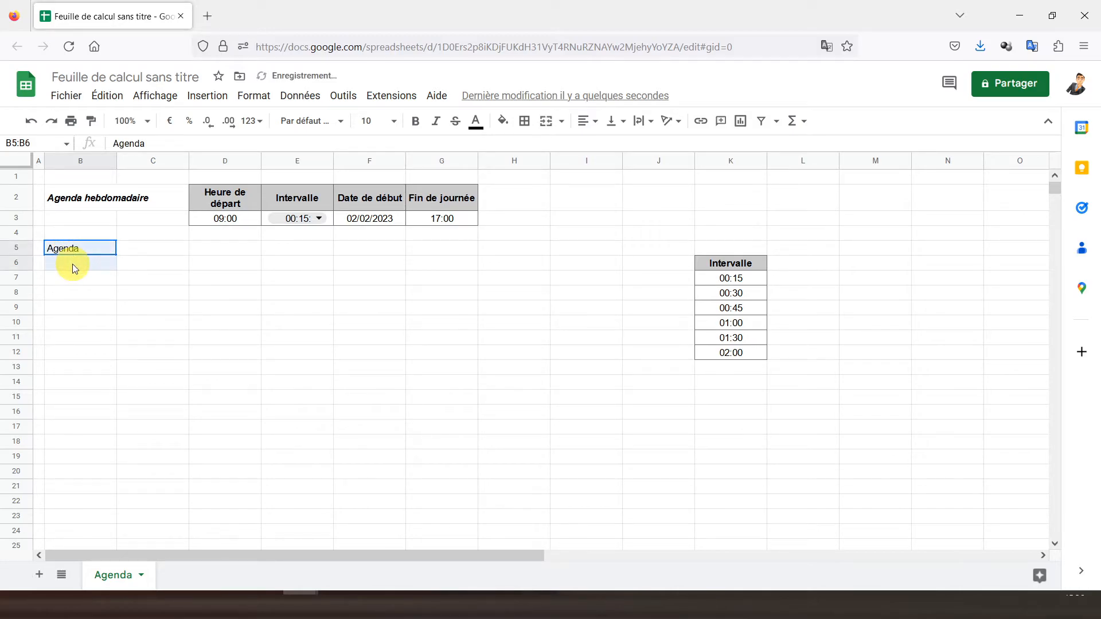
{"action": "left_click", "coordinate": [546, 121]}
{"action": "left_click", "coordinate": [587, 121]}
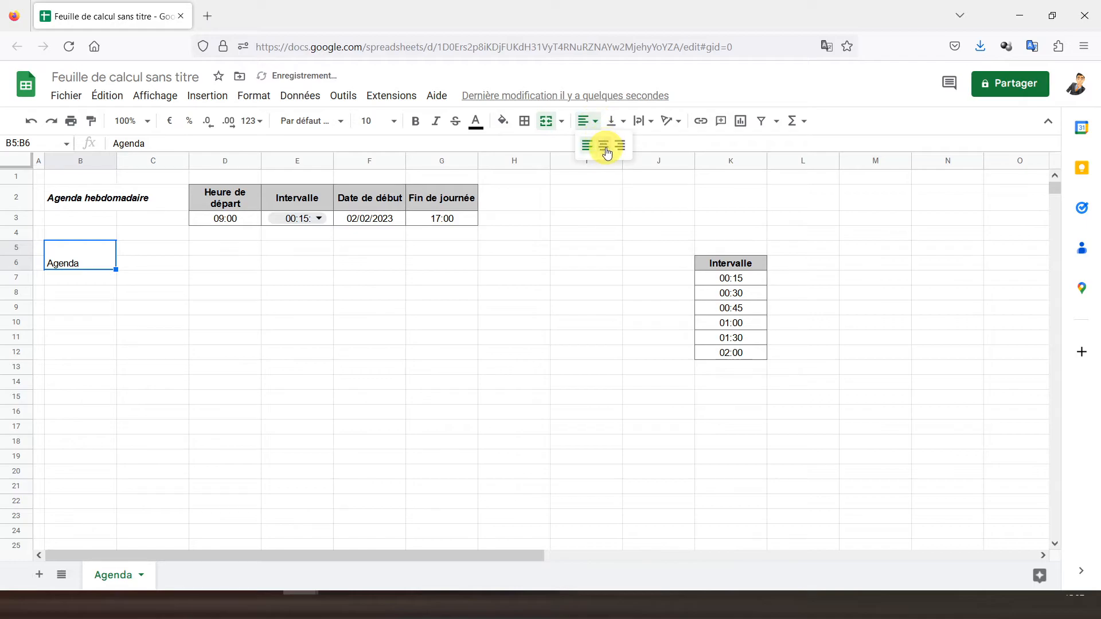
{"action": "left_click", "coordinate": [603, 145]}
{"action": "left_click", "coordinate": [618, 123]}
{"action": "left_click", "coordinate": [632, 143]}
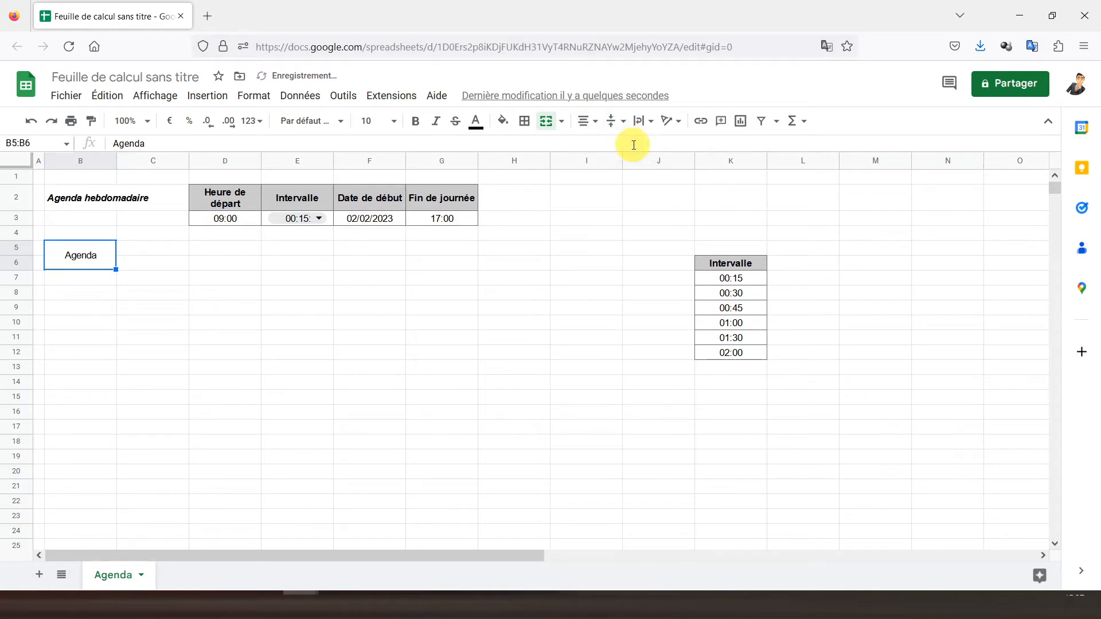
Format the merged Agenda heading in bold white text on a dark grey fill
{"action": "left_click", "coordinate": [417, 122]}
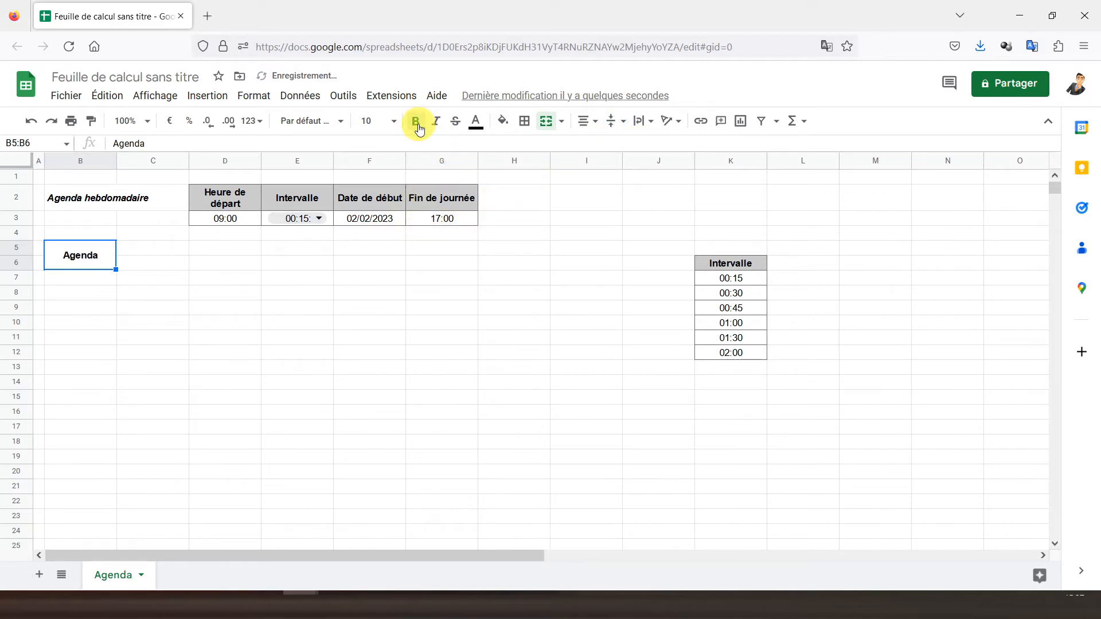
{"action": "left_click", "coordinate": [503, 121]}
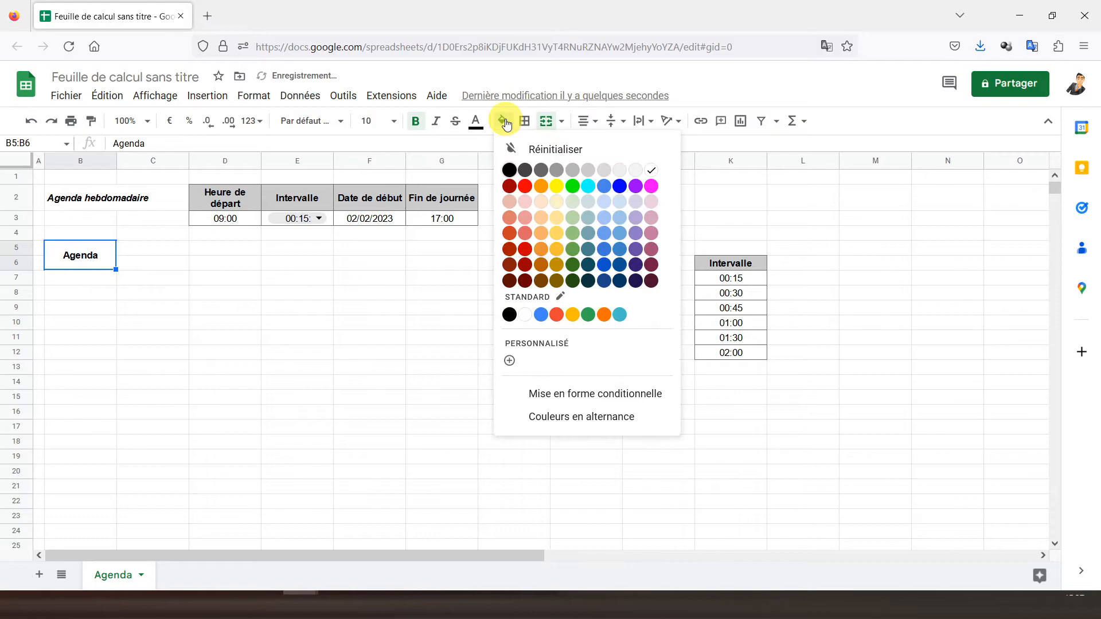
{"action": "left_click", "coordinate": [542, 170]}
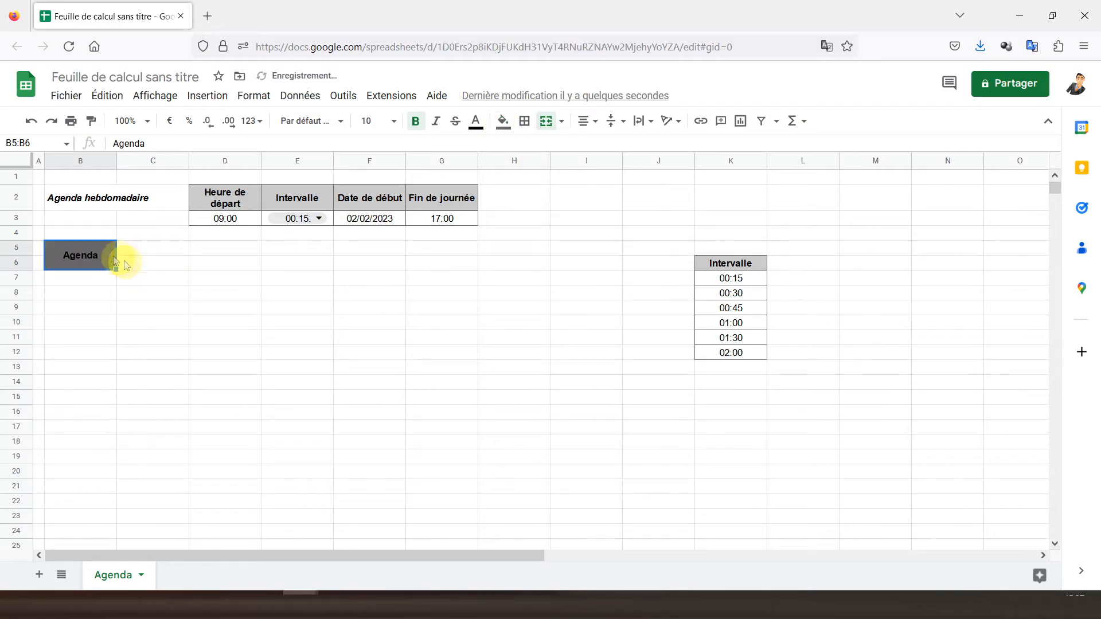
{"action": "left_click", "coordinate": [476, 121]}
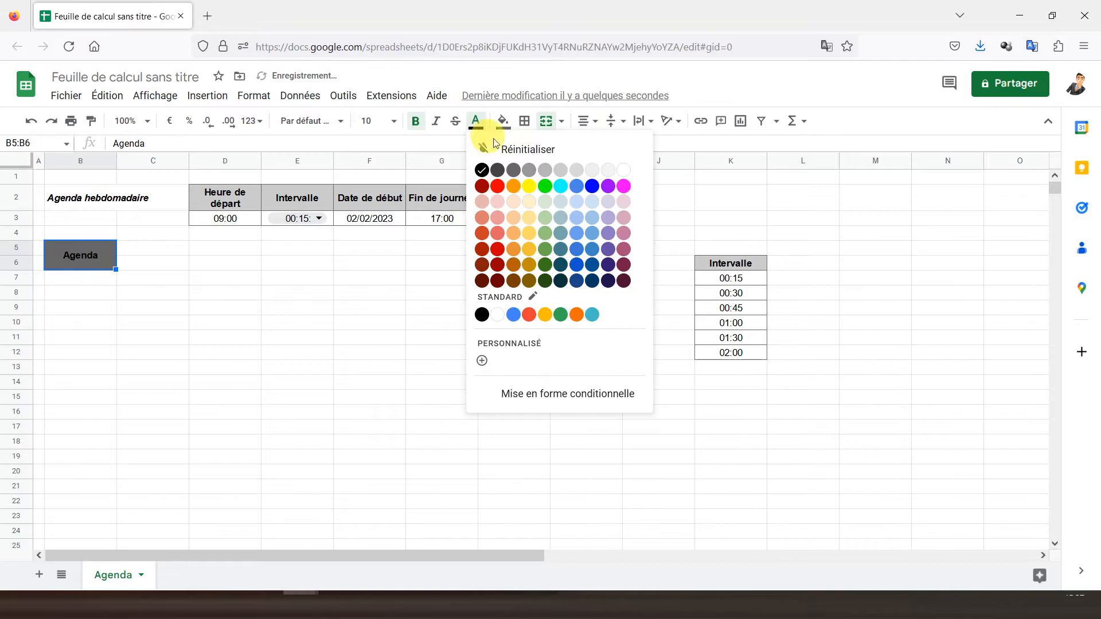
{"action": "left_click", "coordinate": [625, 171]}
{"action": "left_click", "coordinate": [151, 248]}
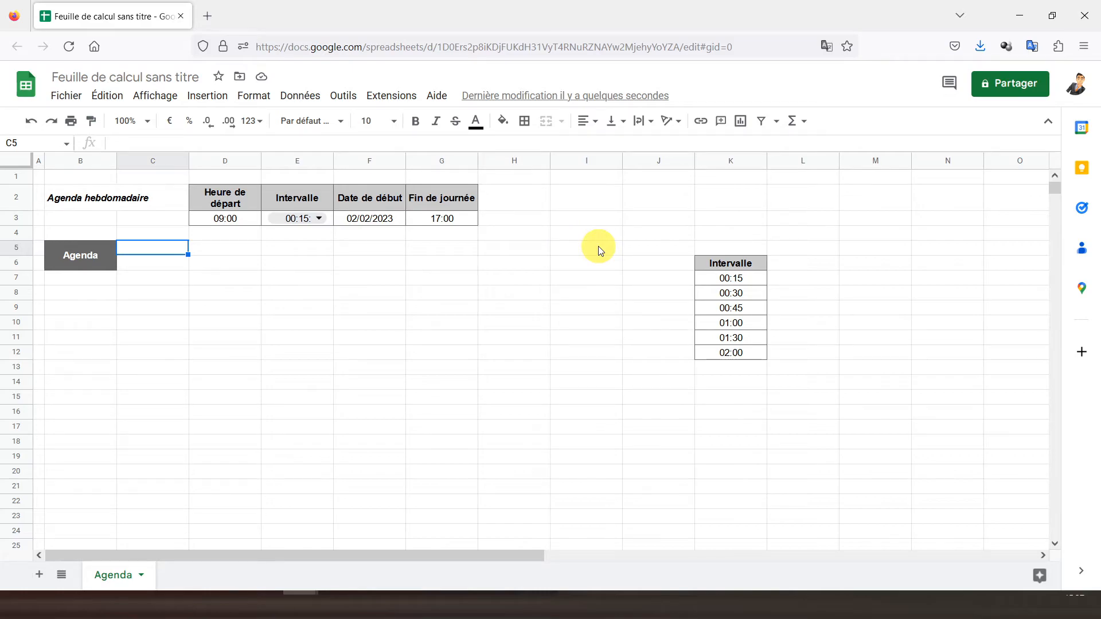
Link C6 to the start date with the formula =F3 and reselect C6
{"action": "left_click", "coordinate": [148, 261]}
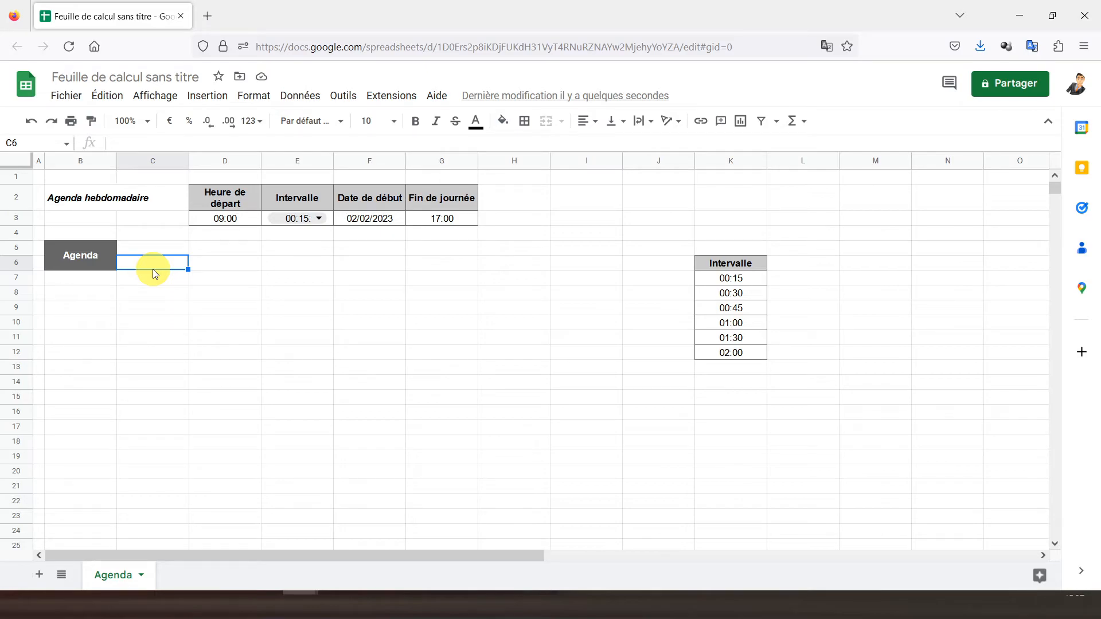
{"action": "type", "text": "="}
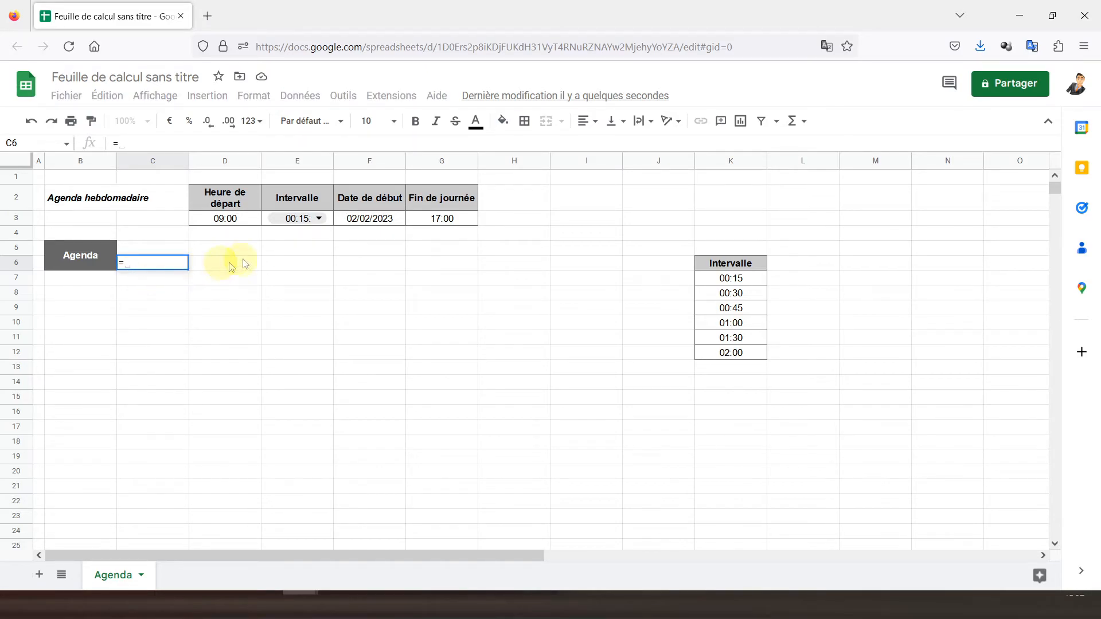
{"action": "left_click", "coordinate": [355, 222]}
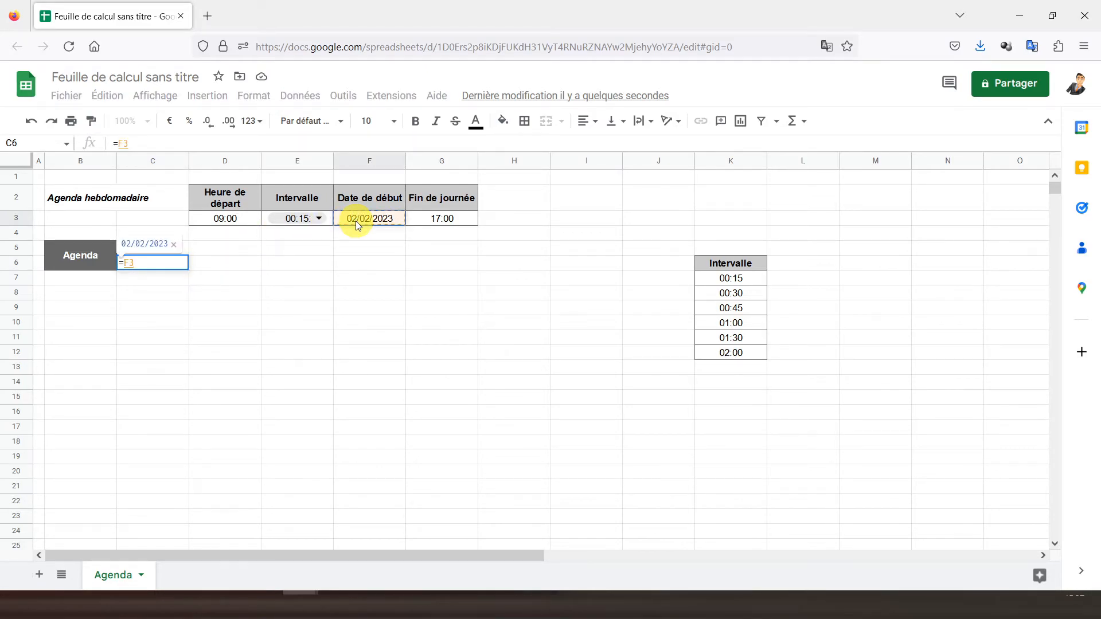
{"action": "key", "text": "Return"}
{"action": "left_click", "coordinate": [141, 265]}
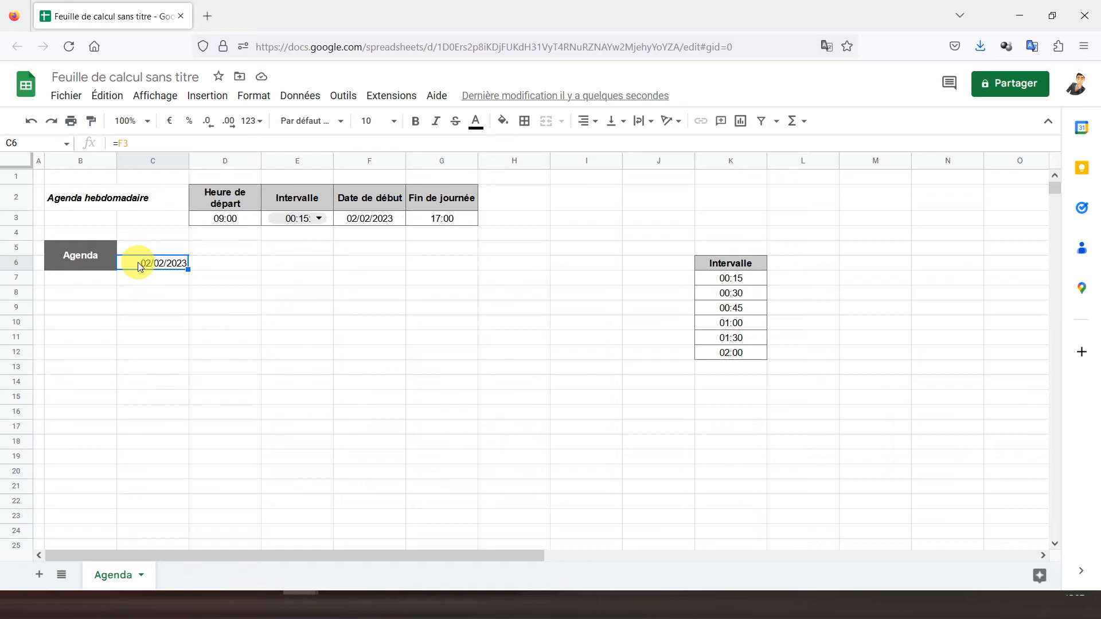
{"action": "left_click", "coordinate": [254, 97]}
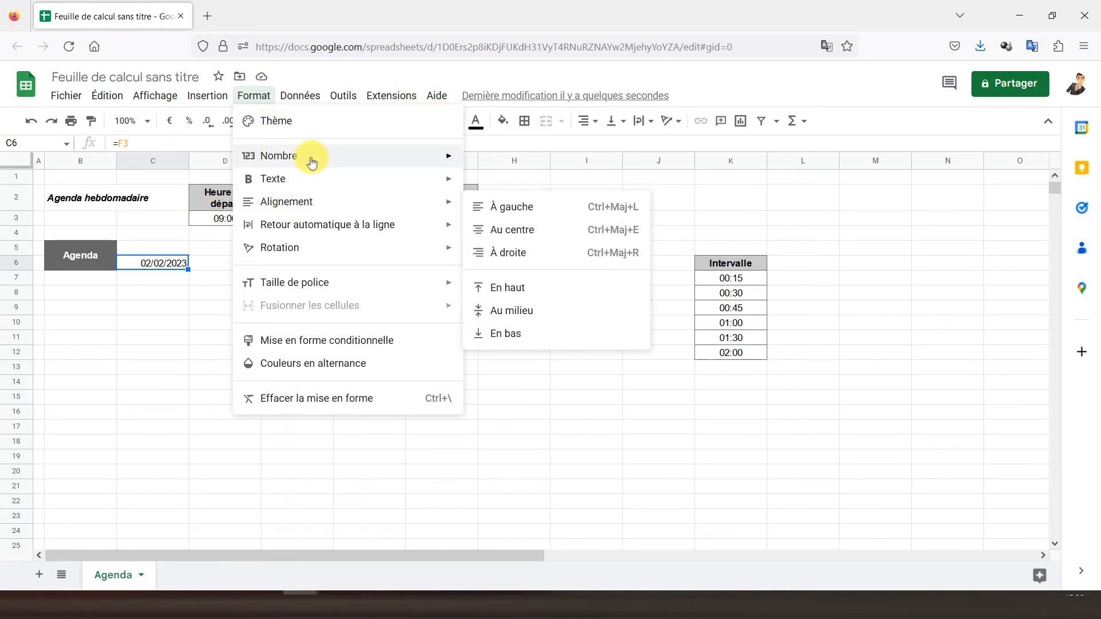
{"action": "mouse_move", "coordinate": [317, 155]}
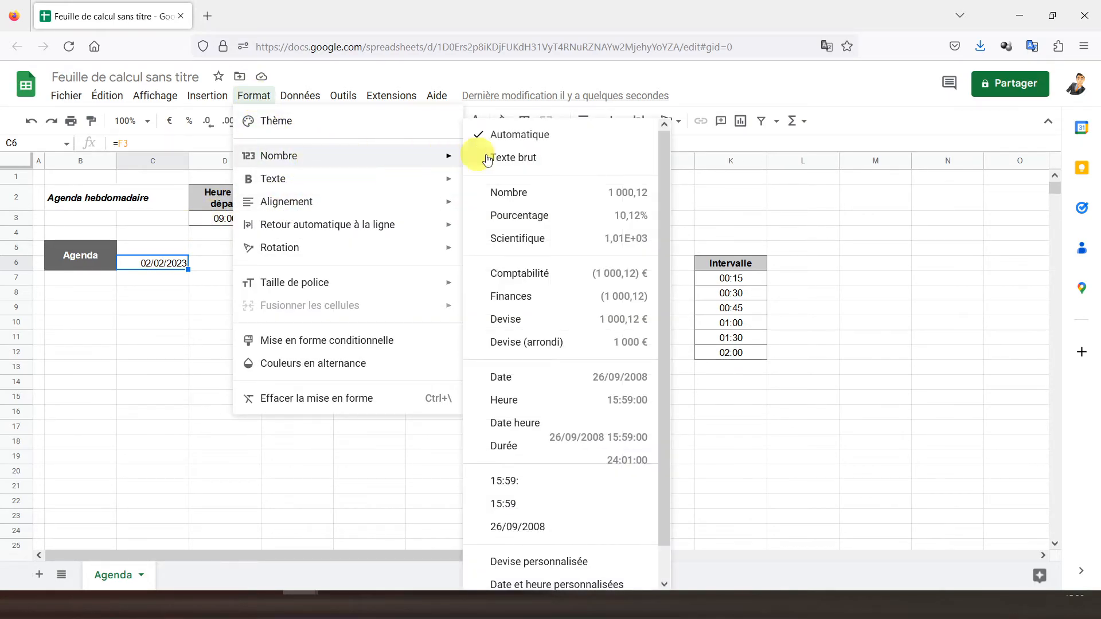
{"action": "left_click", "coordinate": [524, 585]}
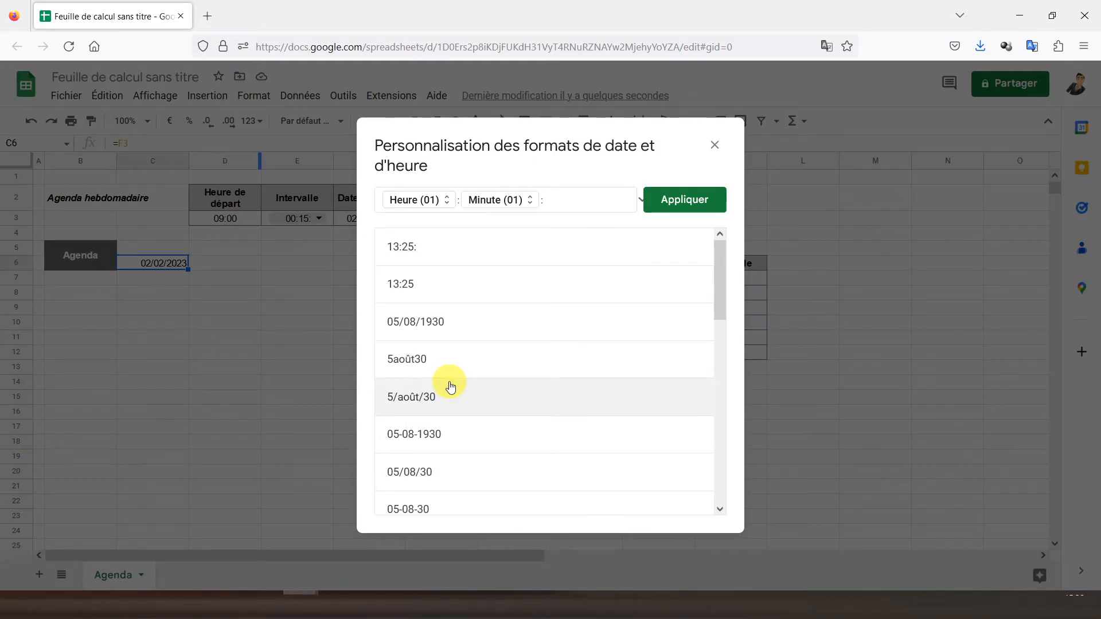
{"action": "left_click", "coordinate": [714, 145]}
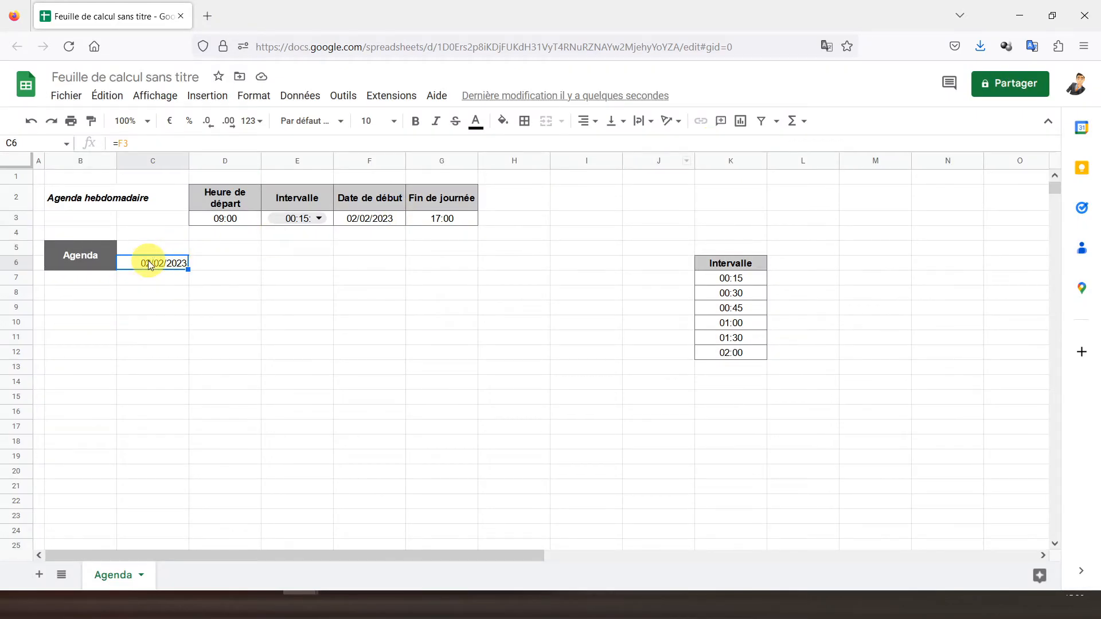
Apply the "Date" number format to cell C6
{"action": "left_click", "coordinate": [247, 98]}
{"action": "mouse_move", "coordinate": [329, 155]}
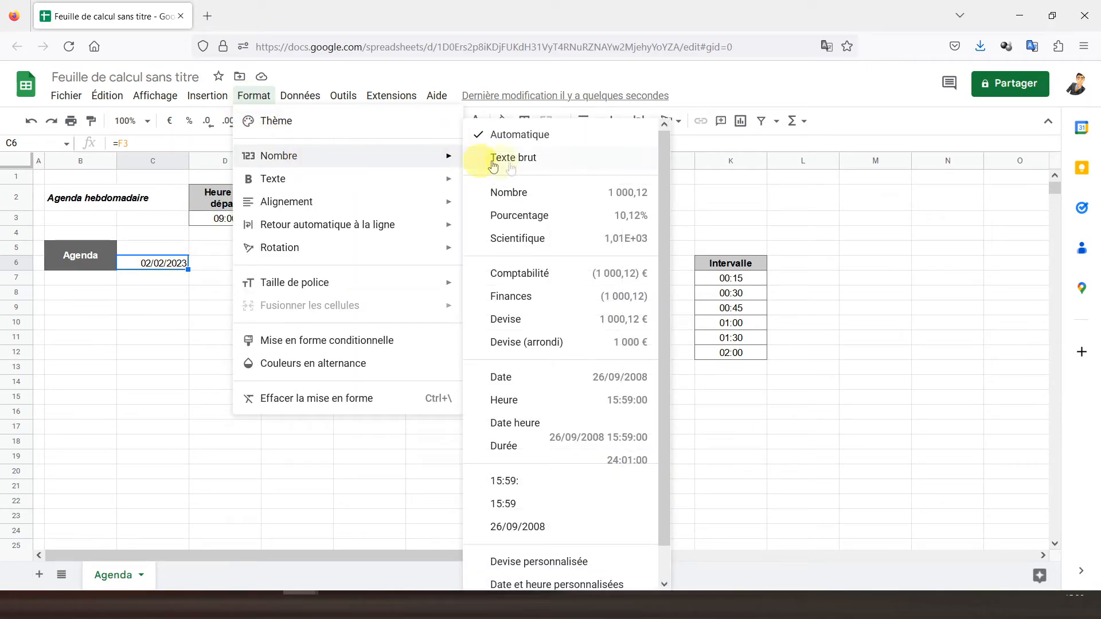
{"action": "left_click", "coordinate": [521, 377]}
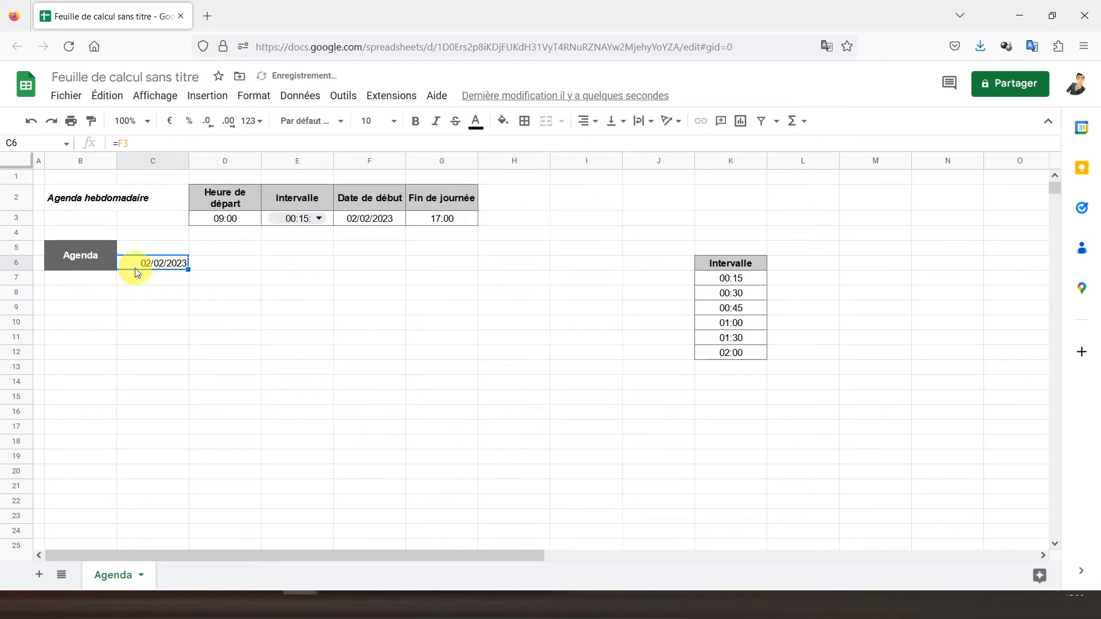
Set up a custom date format for C6 with day without leading zero, abbreviated month and two-digit year
{"action": "left_click", "coordinate": [247, 99]}
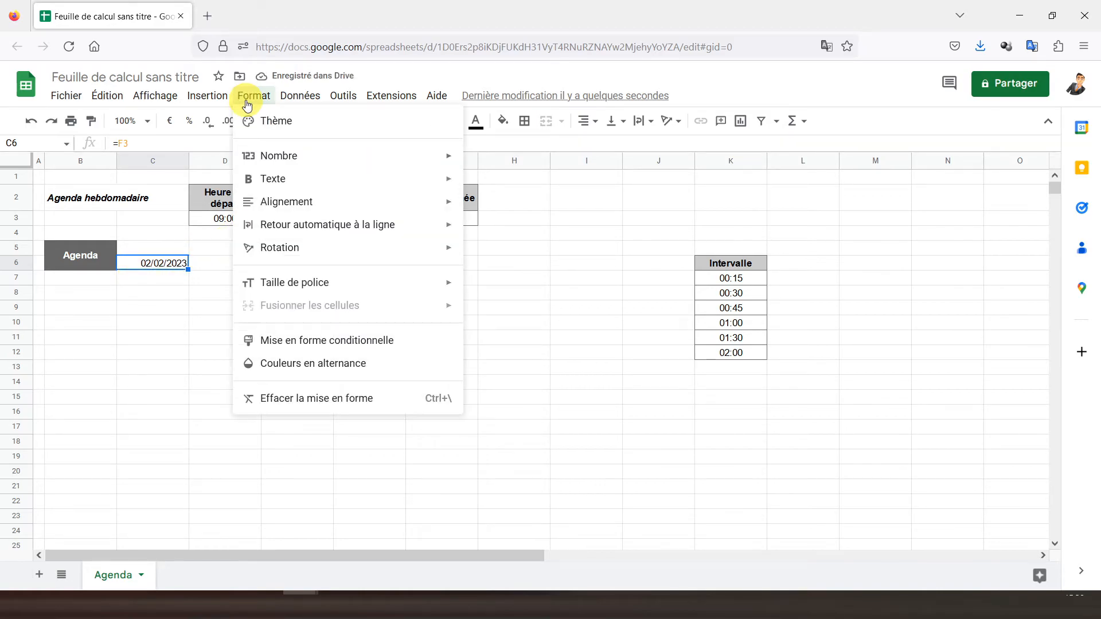
{"action": "mouse_move", "coordinate": [327, 155]}
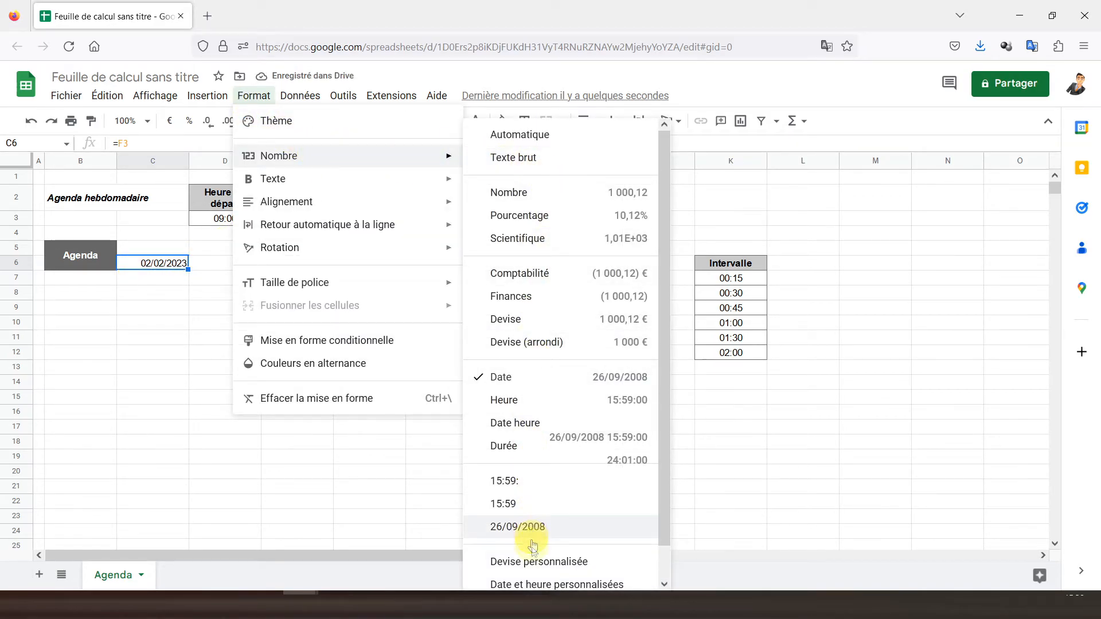
{"action": "left_click", "coordinate": [534, 585]}
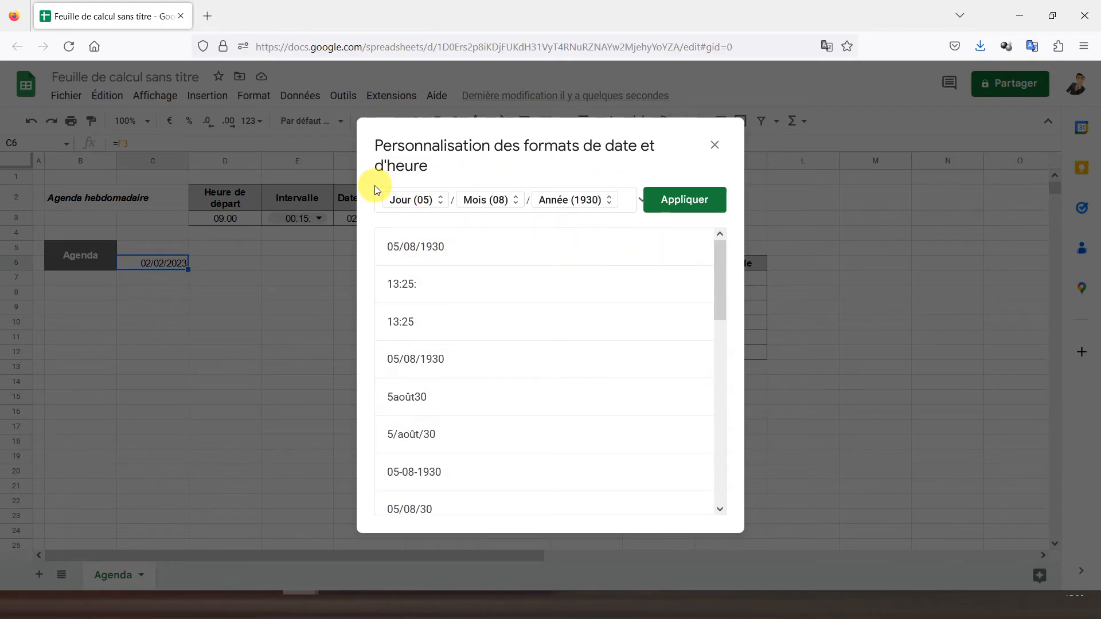
{"action": "left_click", "coordinate": [431, 205]}
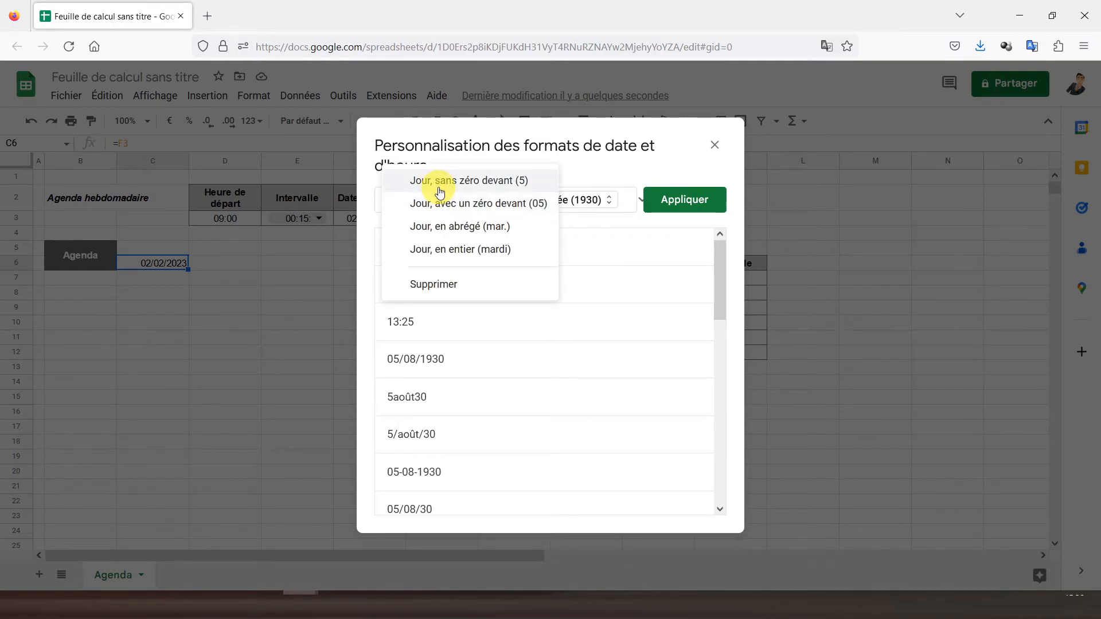
{"action": "left_click", "coordinate": [439, 194]}
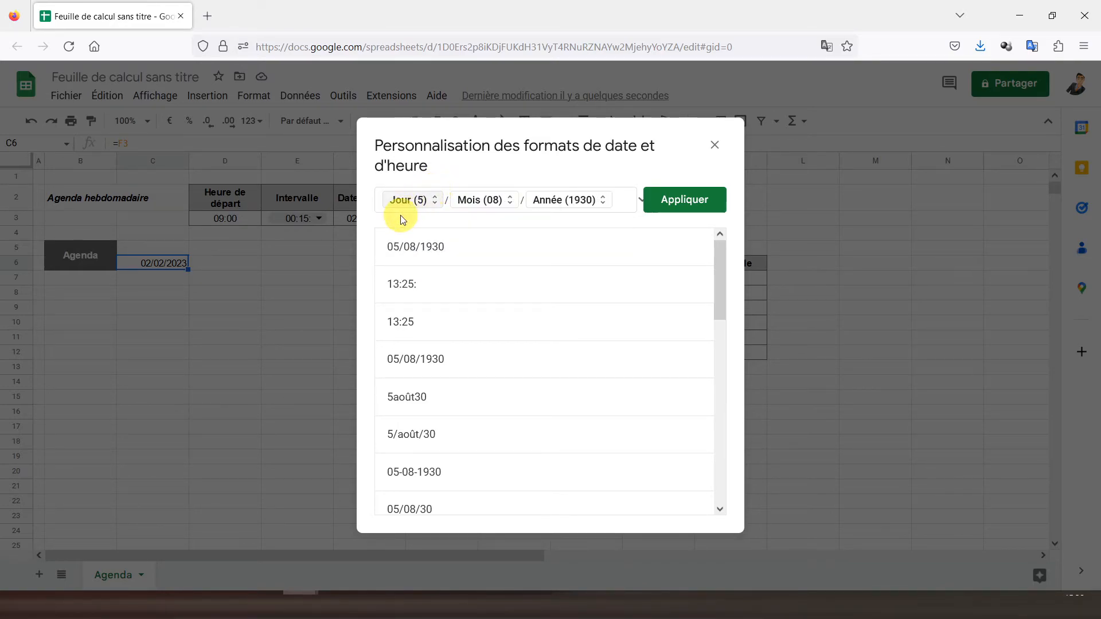
{"action": "left_click", "coordinate": [497, 205]}
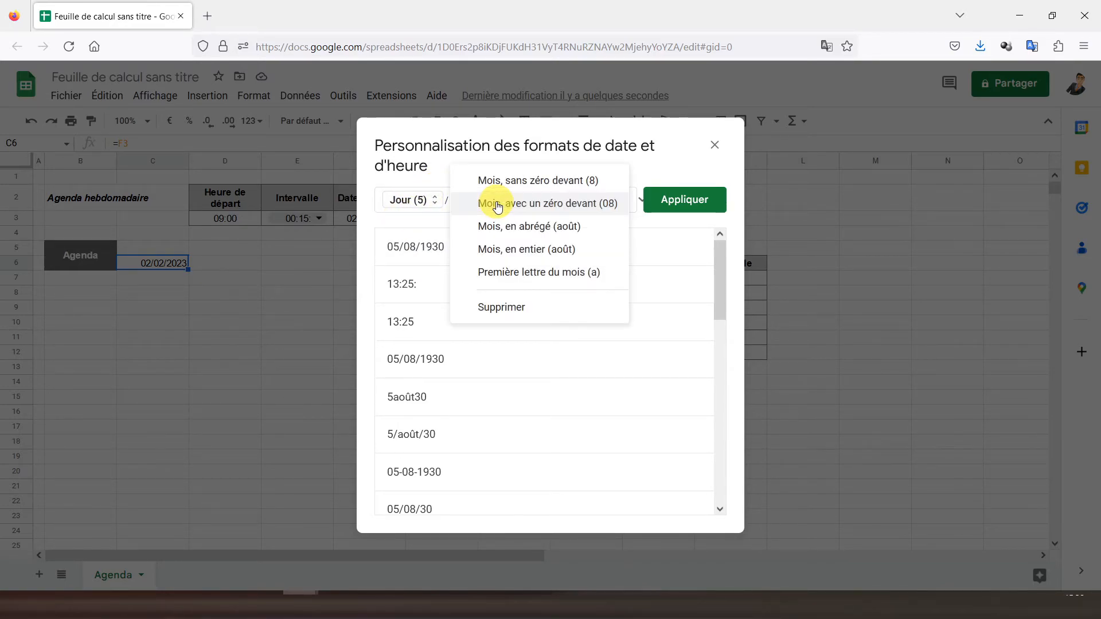
{"action": "left_click", "coordinate": [510, 228]}
{"action": "left_click", "coordinate": [590, 206]}
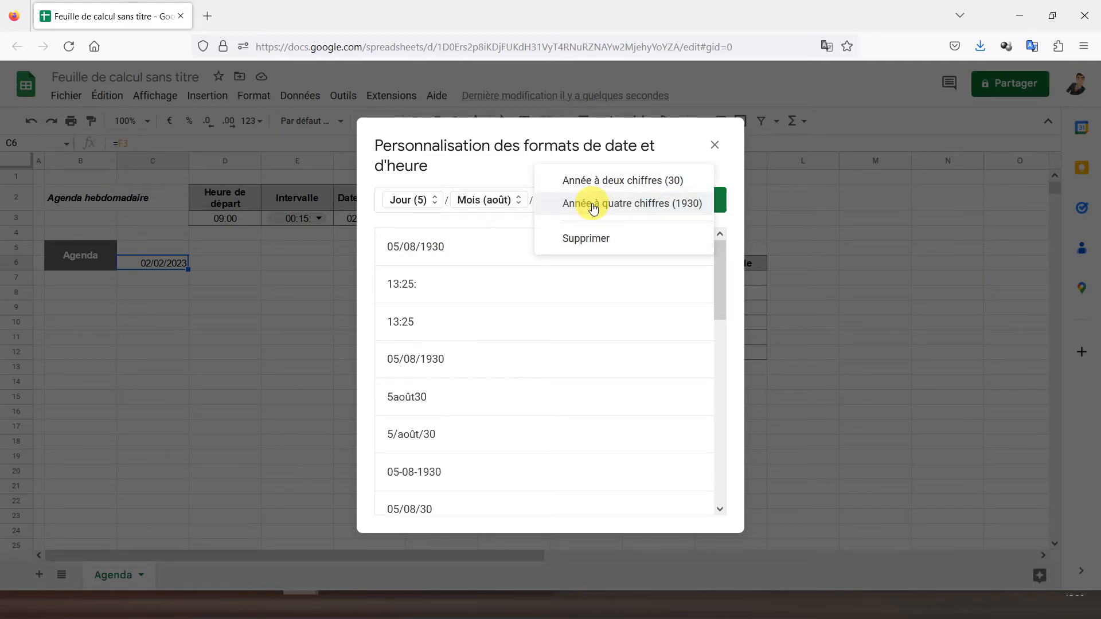
{"action": "left_click", "coordinate": [606, 190]}
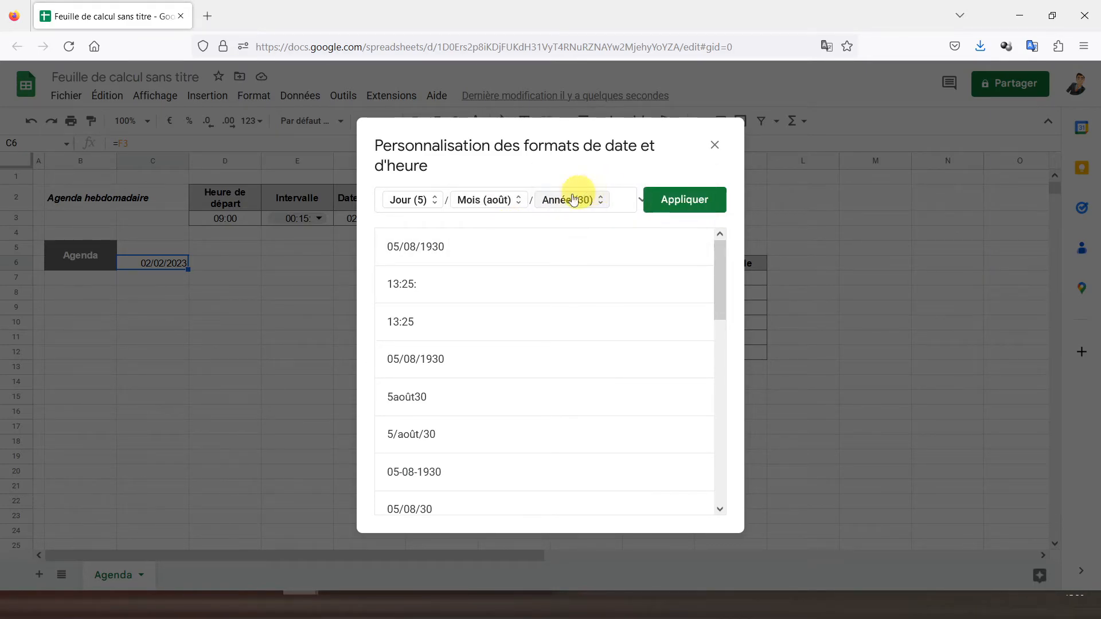
Replace both slash separators in the custom date format with spaces and apply the format to C6
{"action": "double_click", "coordinate": [447, 205]}
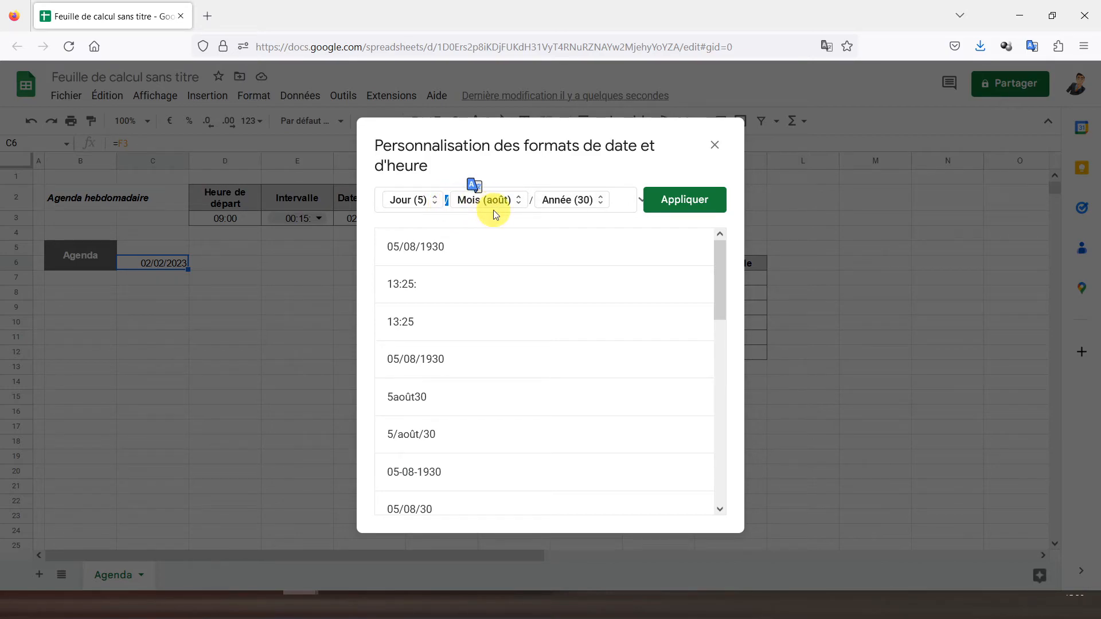
{"action": "left_click", "coordinate": [446, 201]}
{"action": "double_click", "coordinate": [446, 201]}
{"action": "key", "text": "BackSpace"}
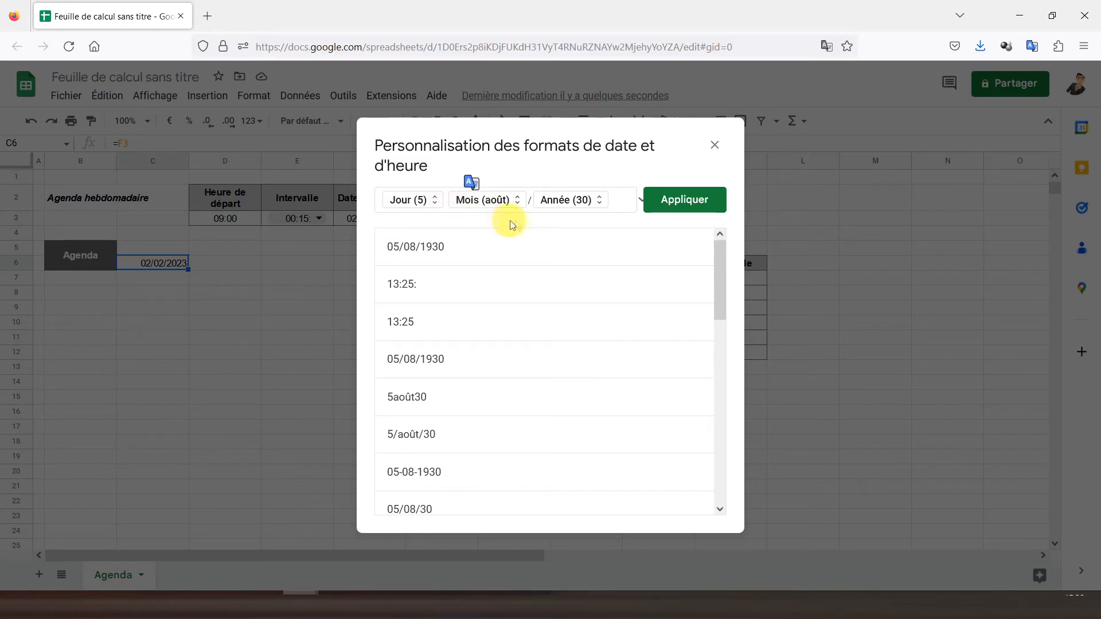
{"action": "double_click", "coordinate": [530, 202]}
{"action": "key", "text": "BackSpace"}
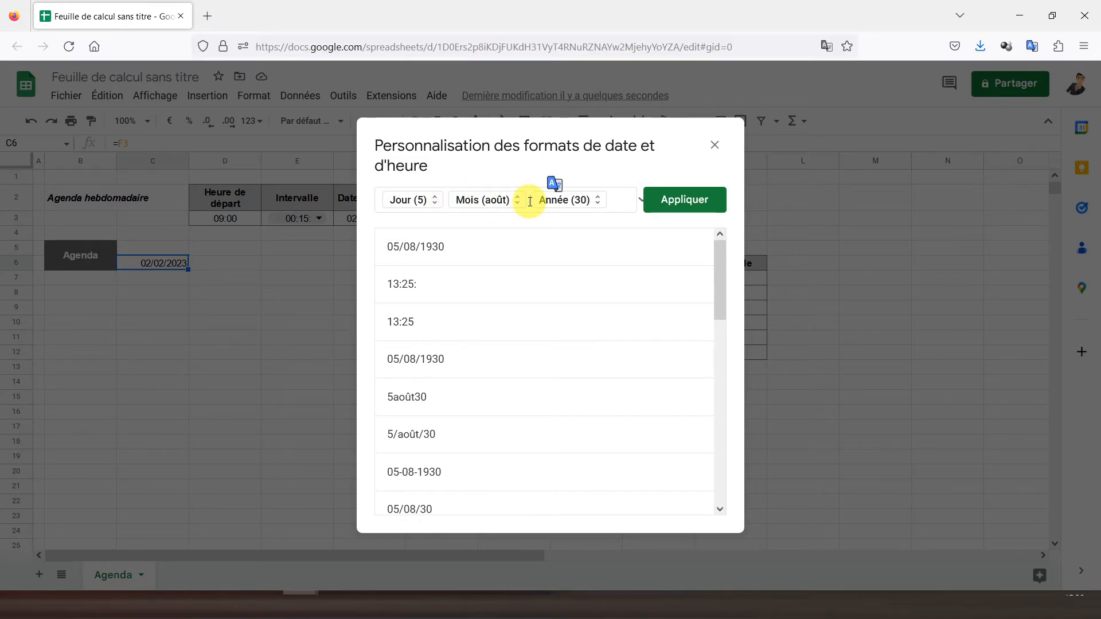
{"action": "left_click", "coordinate": [683, 206]}
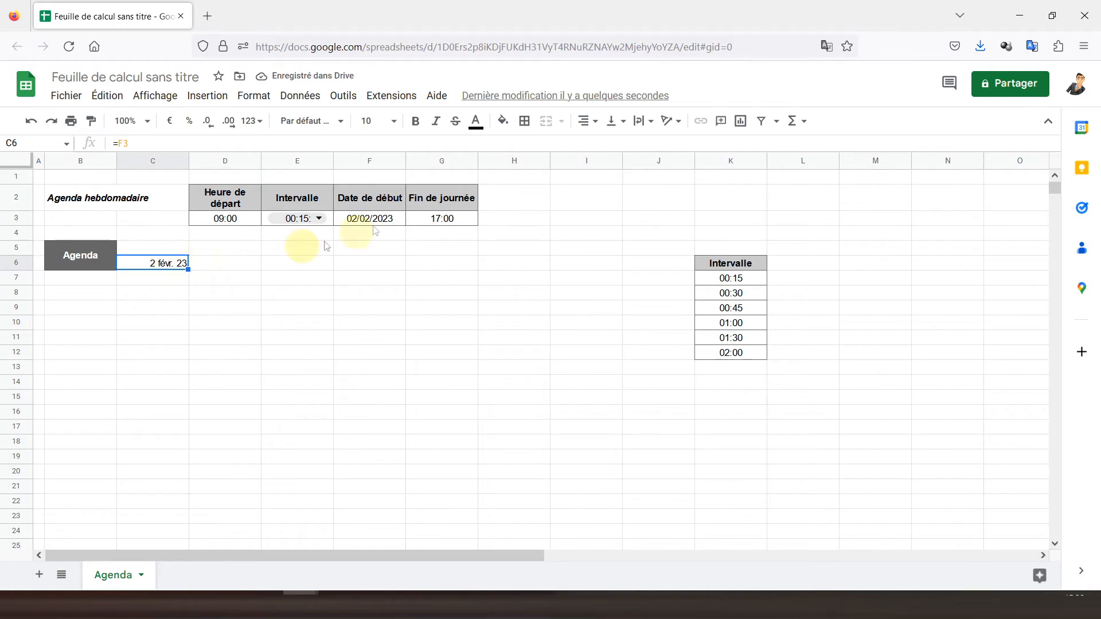
Make the date in C6 bold and centre it horizontally
{"action": "left_click", "coordinate": [416, 121]}
{"action": "left_click", "coordinate": [587, 121]}
{"action": "left_click", "coordinate": [604, 153]}
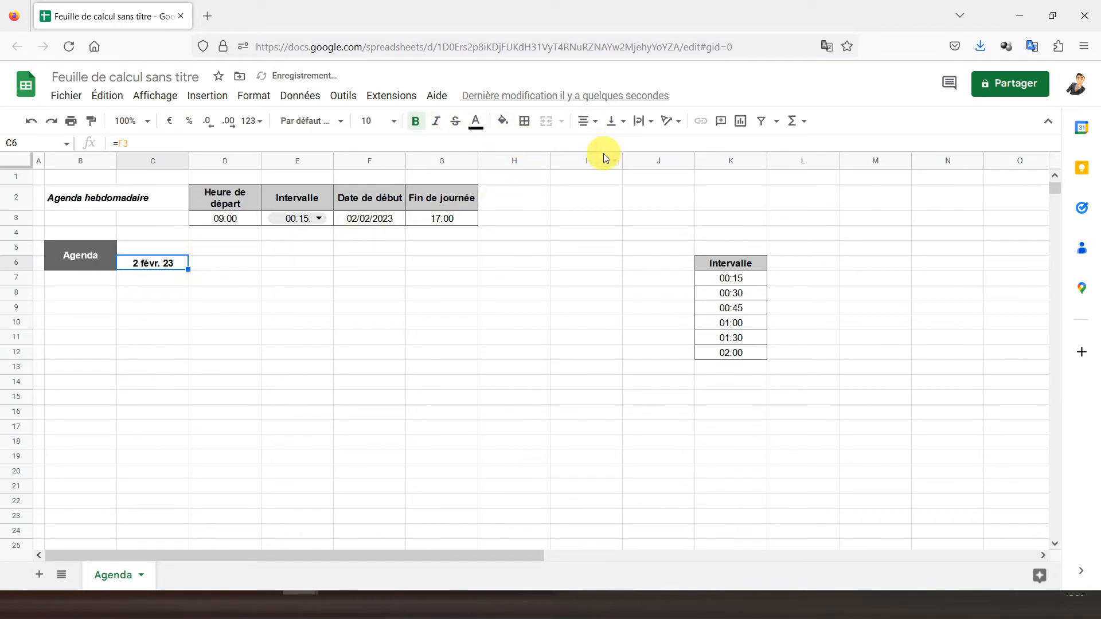
Enter the formula =C6+1 in D6 to produce the following day's date
{"action": "left_click", "coordinate": [217, 264]}
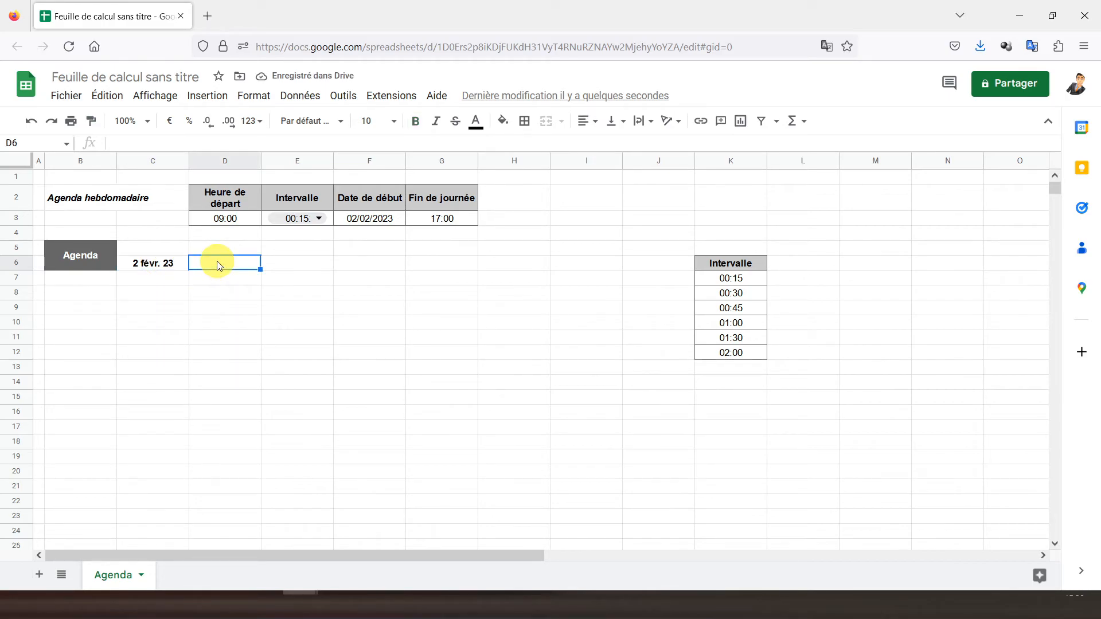
{"action": "type", "text": "=C6"}
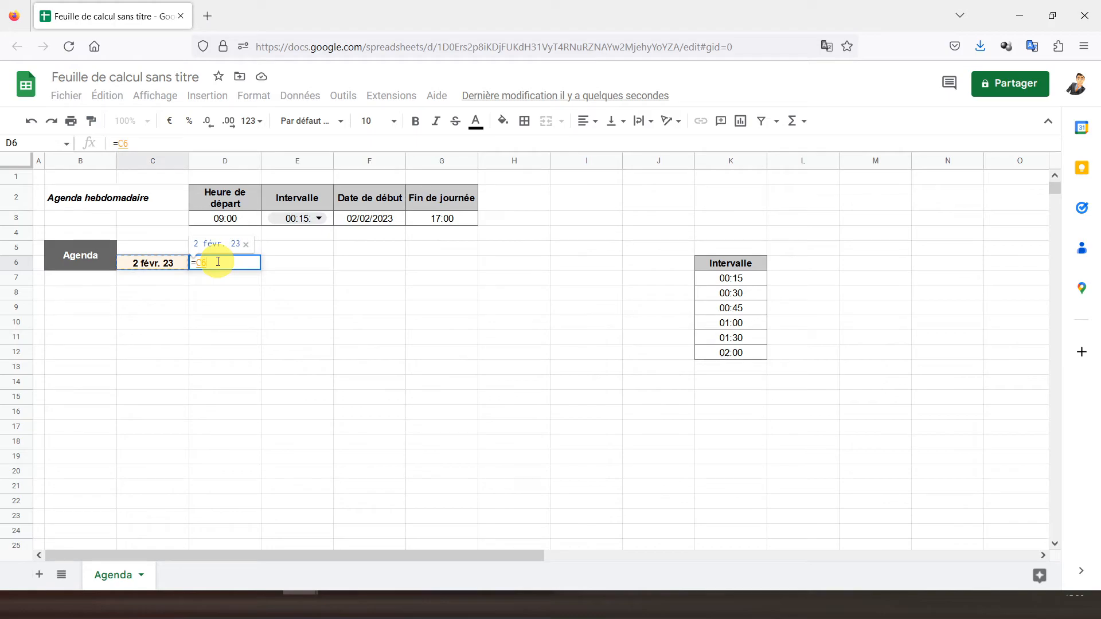
{"action": "type", "text": "+1"}
{"action": "key", "text": "Return"}
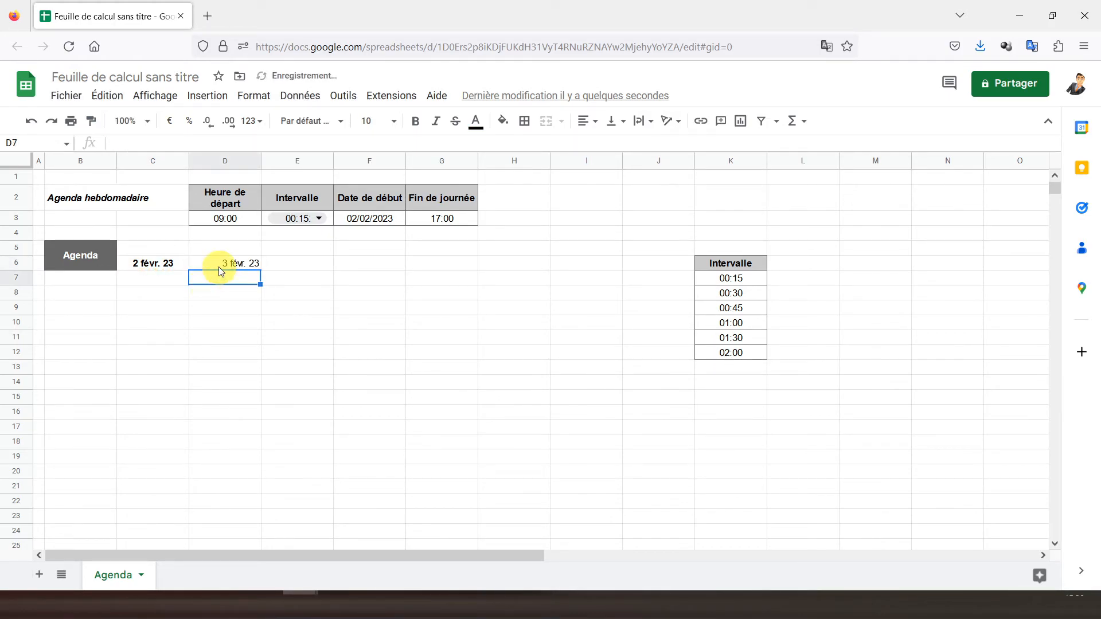
Make D6 bold and centred, and fill it across row 6 through I6 to complete the week
{"action": "left_click", "coordinate": [216, 266]}
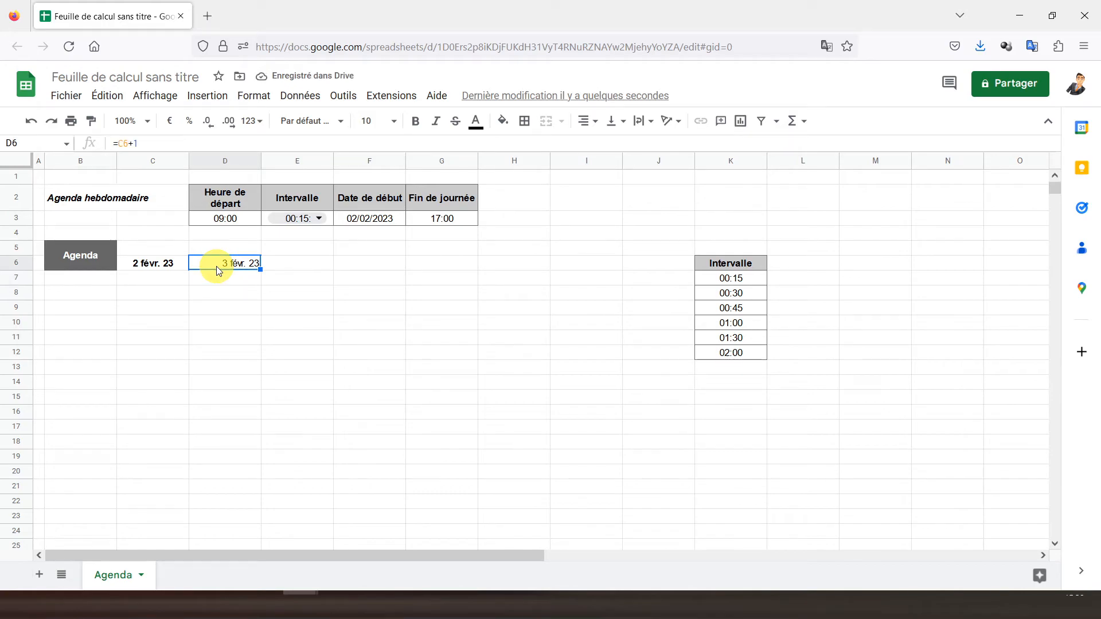
{"action": "left_click", "coordinate": [415, 121]}
{"action": "left_click", "coordinate": [593, 129]}
{"action": "left_click", "coordinate": [607, 150]}
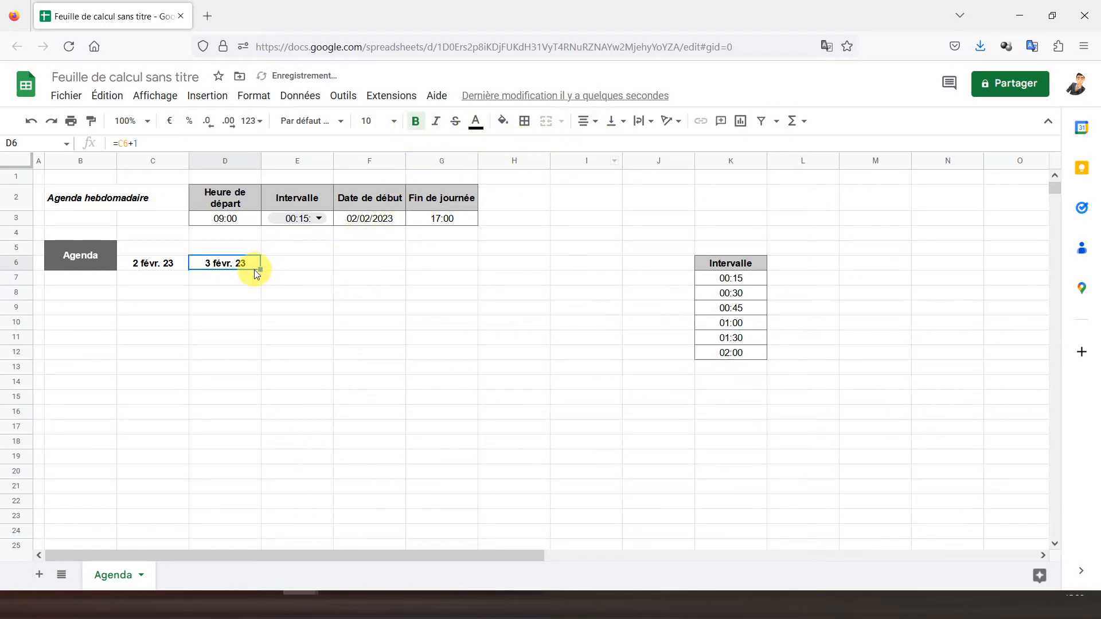
{"action": "left_click_drag", "start_coordinate": [259, 269], "coordinate": [436, 267]}
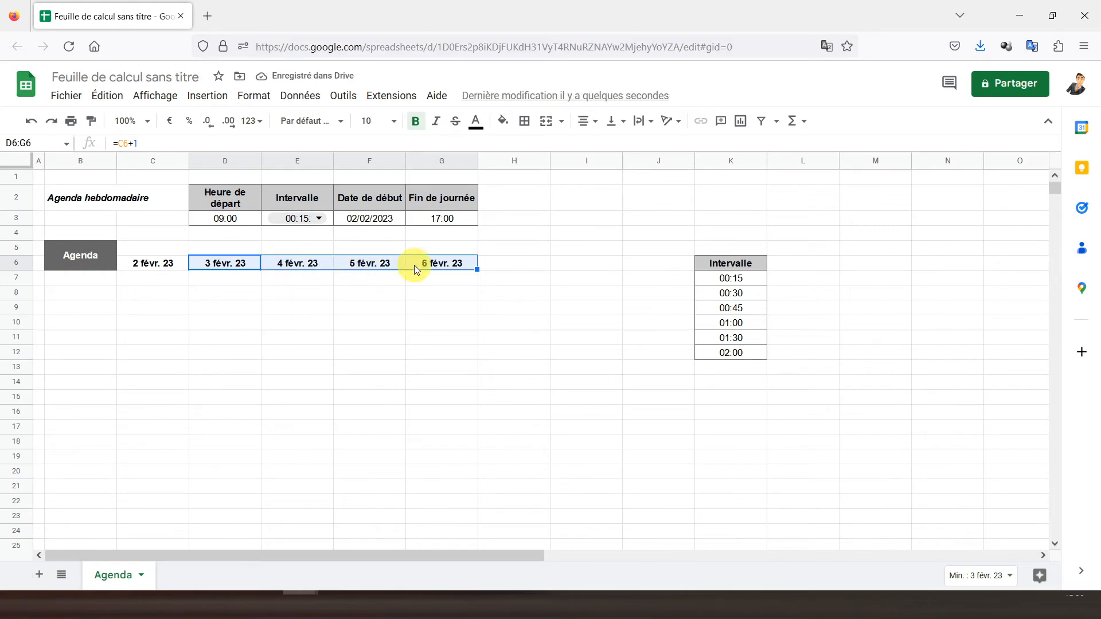
{"action": "left_click_drag", "start_coordinate": [477, 269], "coordinate": [581, 266]}
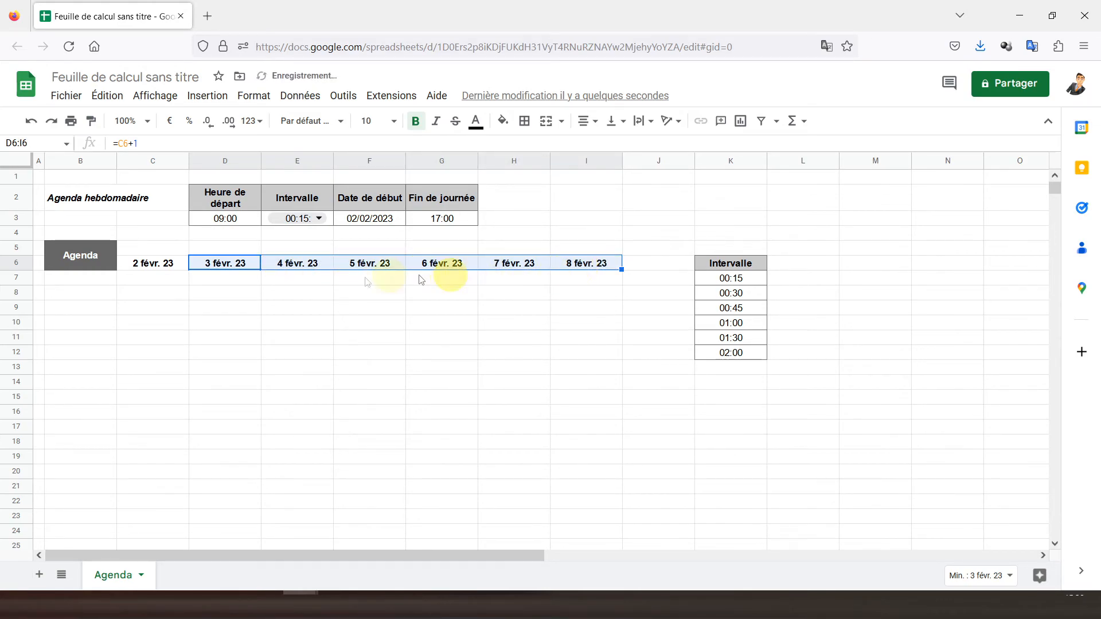
{"action": "left_click", "coordinate": [146, 267]}
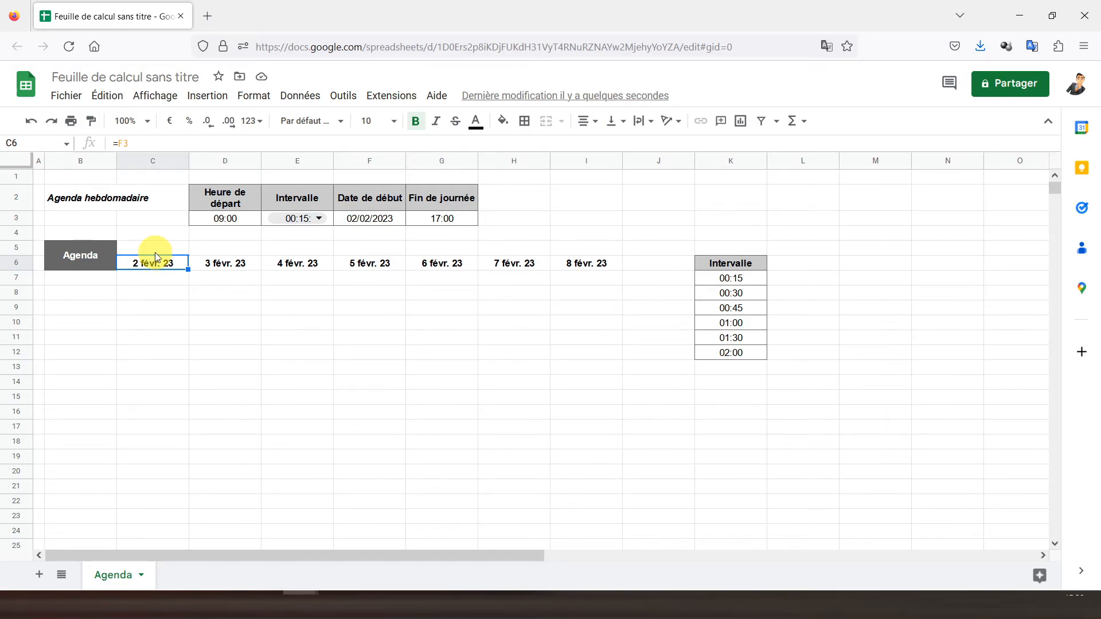
{"action": "left_click", "coordinate": [155, 251]}
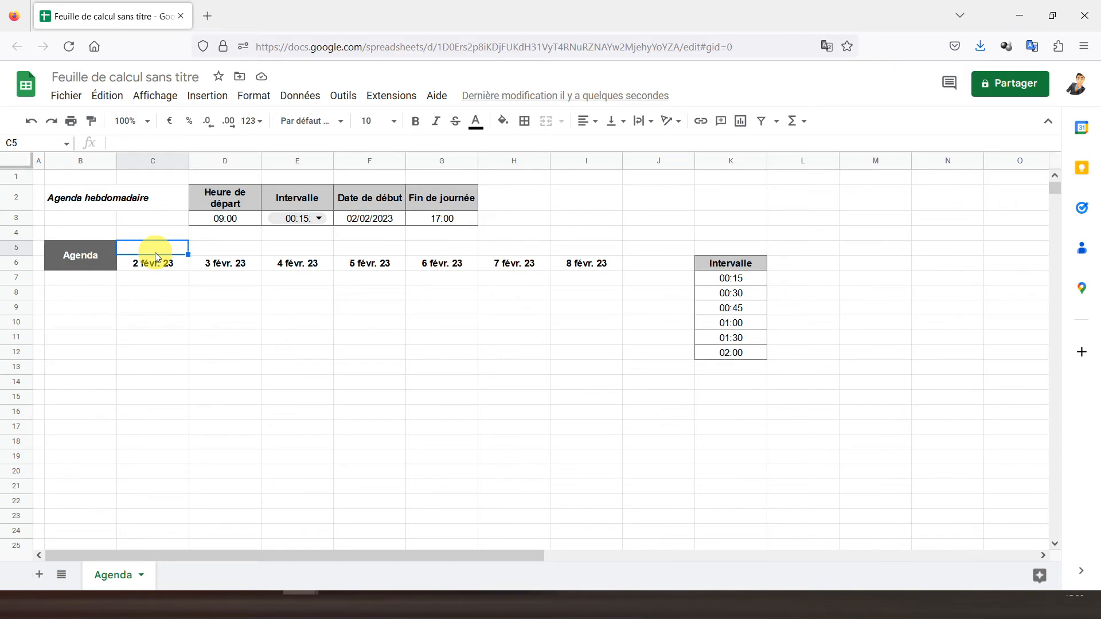
{"action": "left_click", "coordinate": [143, 267]}
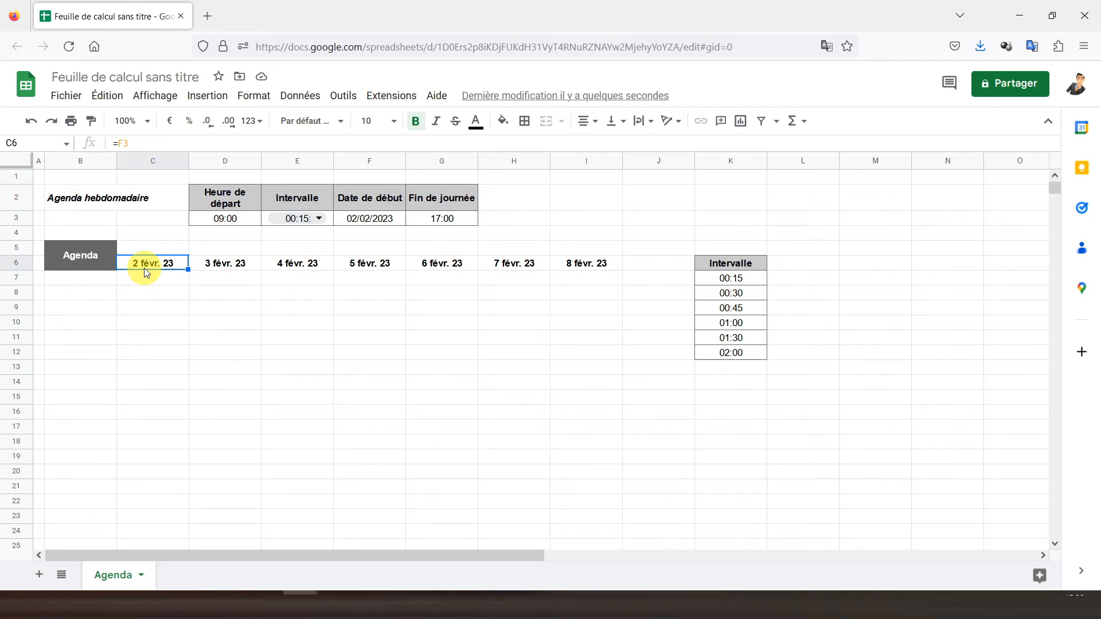
Begin a formula in C5 with NOMPROPRE and nest the TEXTE function inside it
{"action": "left_click", "coordinate": [150, 252]}
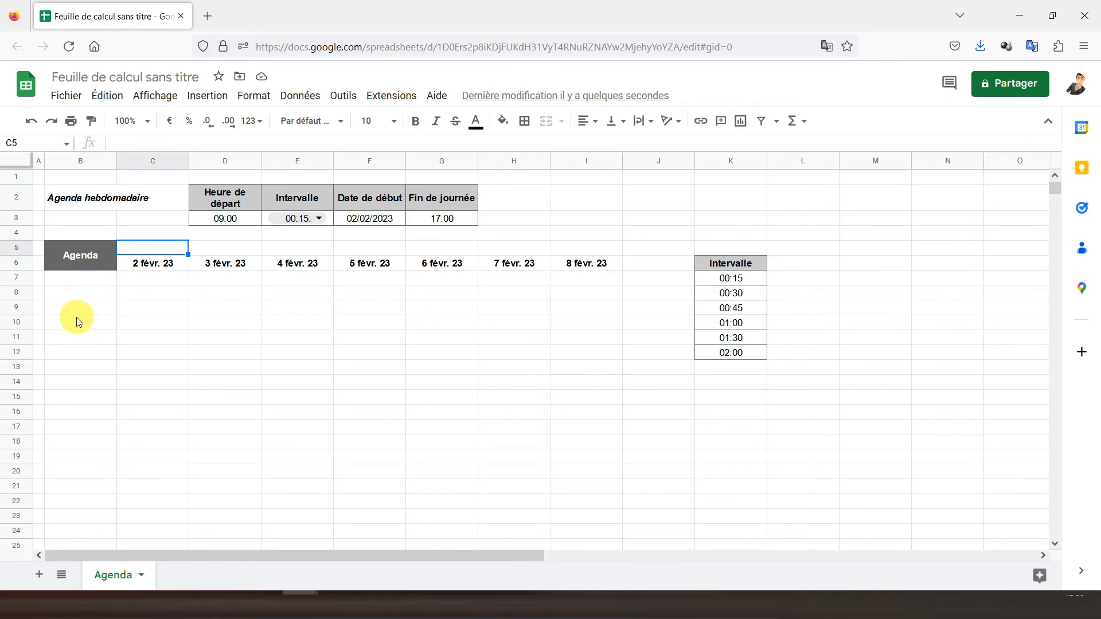
{"action": "type", "text": "="}
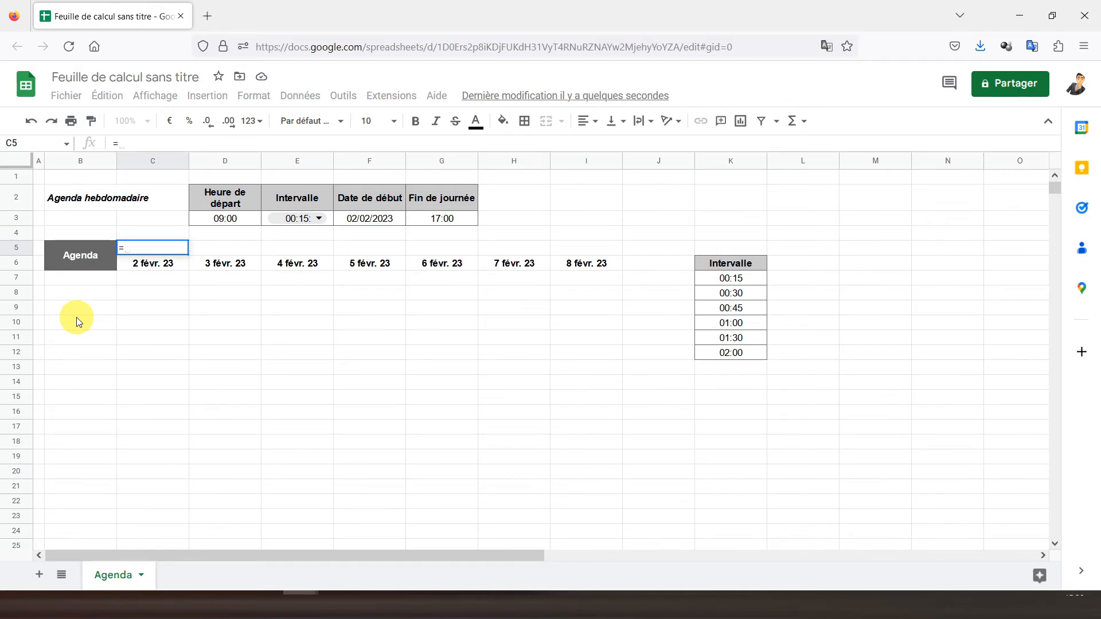
{"action": "type", "text": "nompropre"}
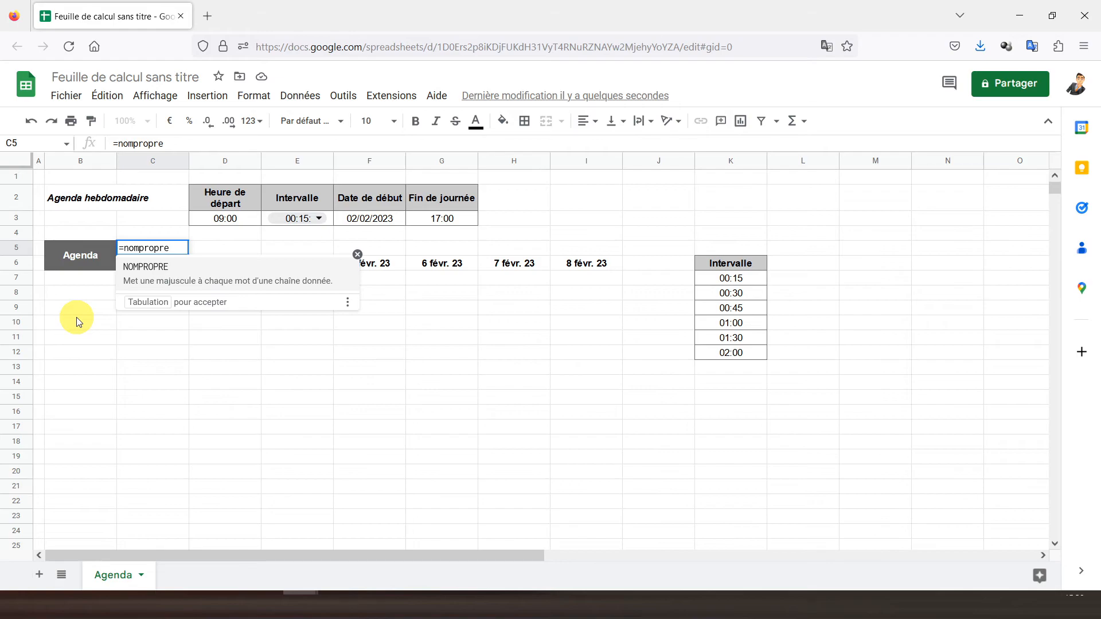
{"action": "left_click", "coordinate": [154, 276]}
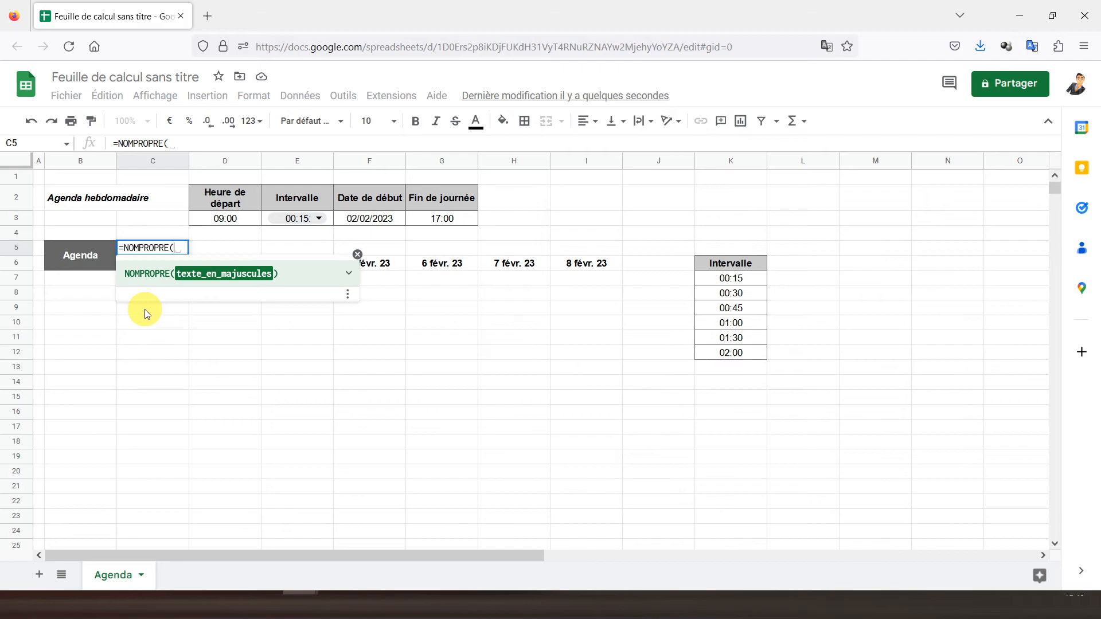
{"action": "type", "text": "("}
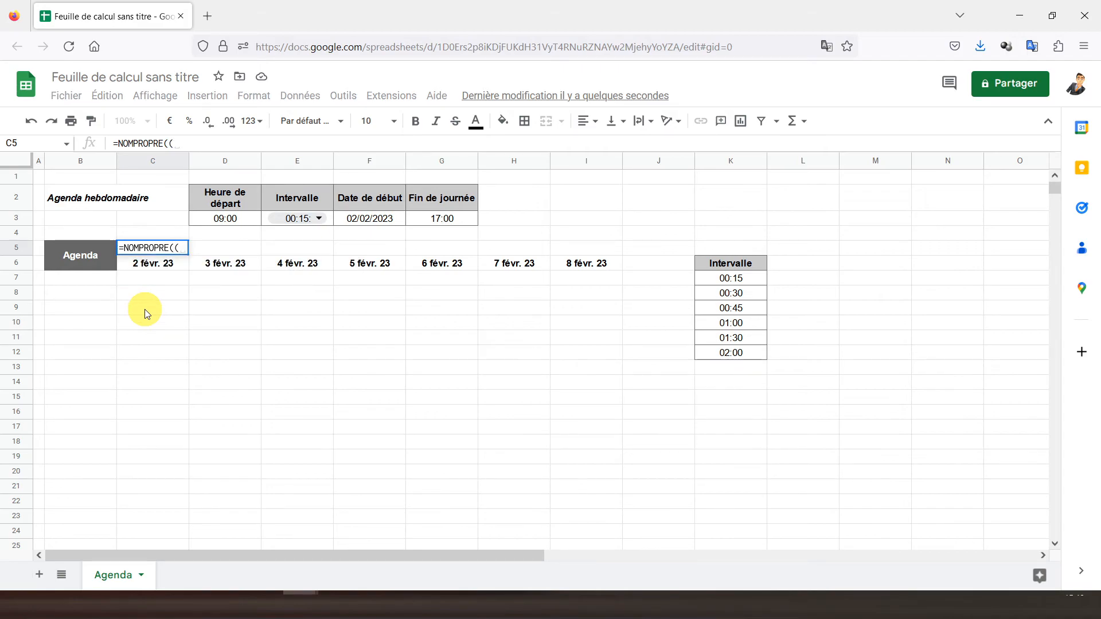
{"action": "key", "text": "BackSpace"}
{"action": "type", "text": "t"}
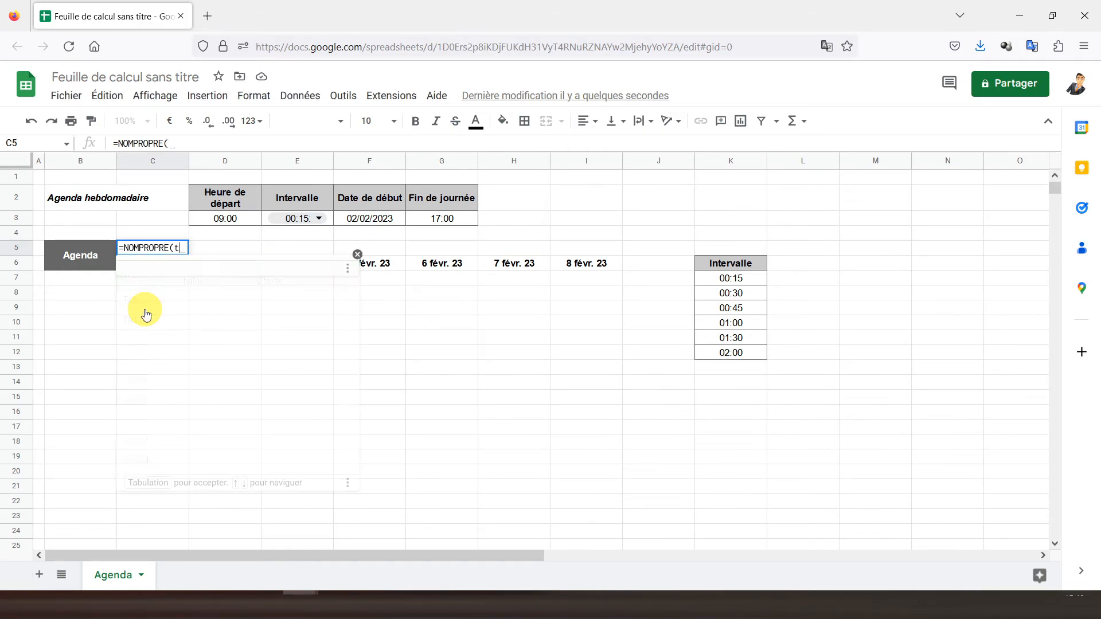
{"action": "type", "text": "exte"}
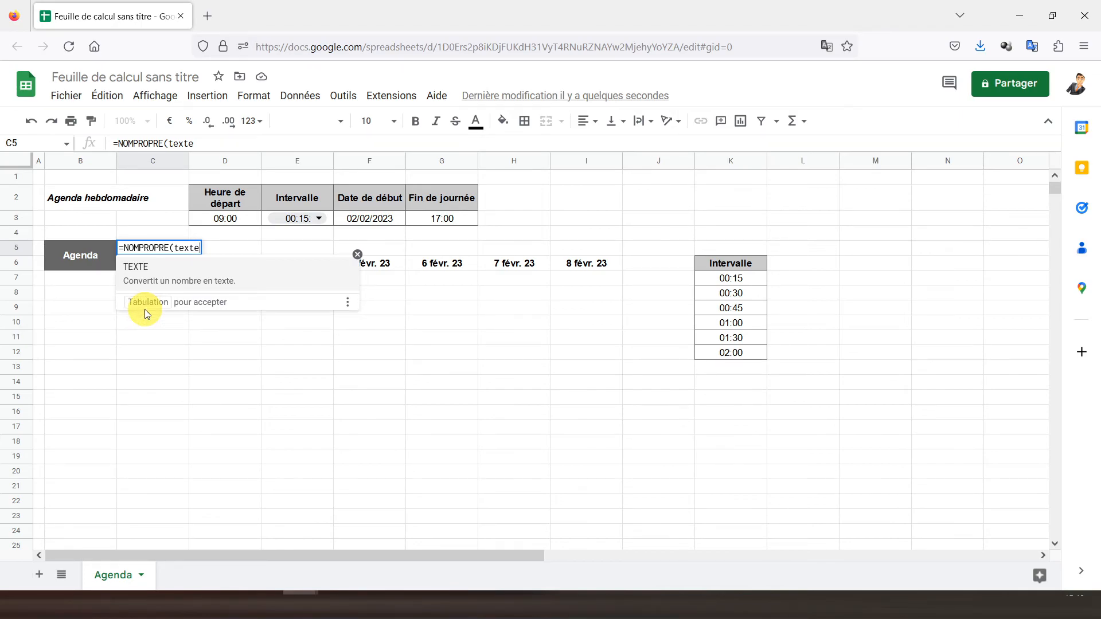
{"action": "type", "text": "("}
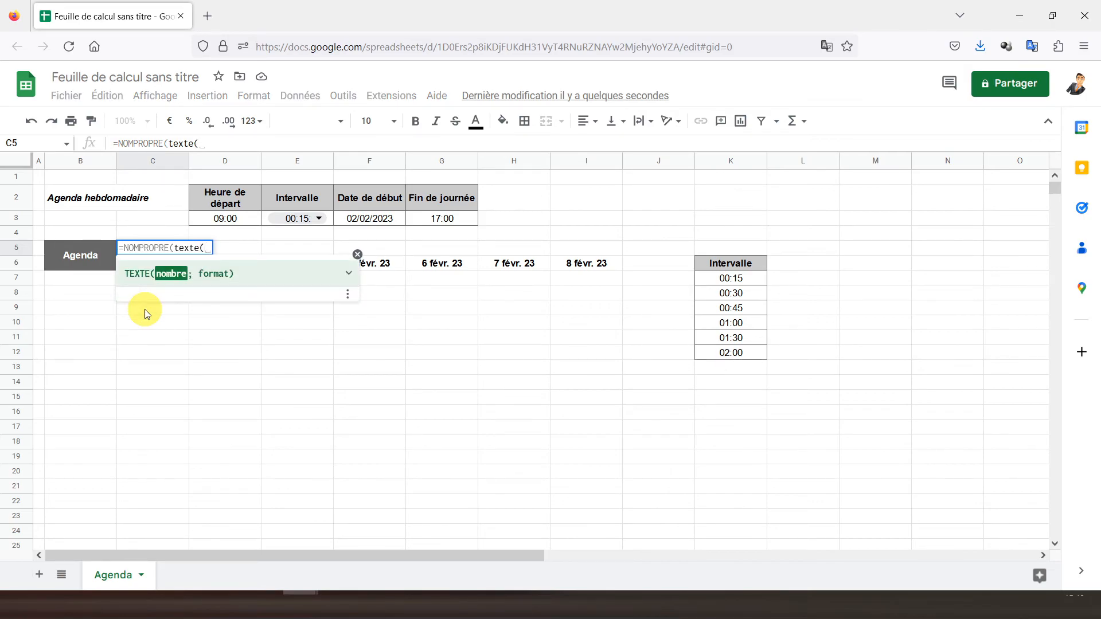
Set the TEXTE number argument in C5 to $F$3+COLONNE()-3, with an absolute reference to the start date
{"action": "left_click", "coordinate": [355, 221]}
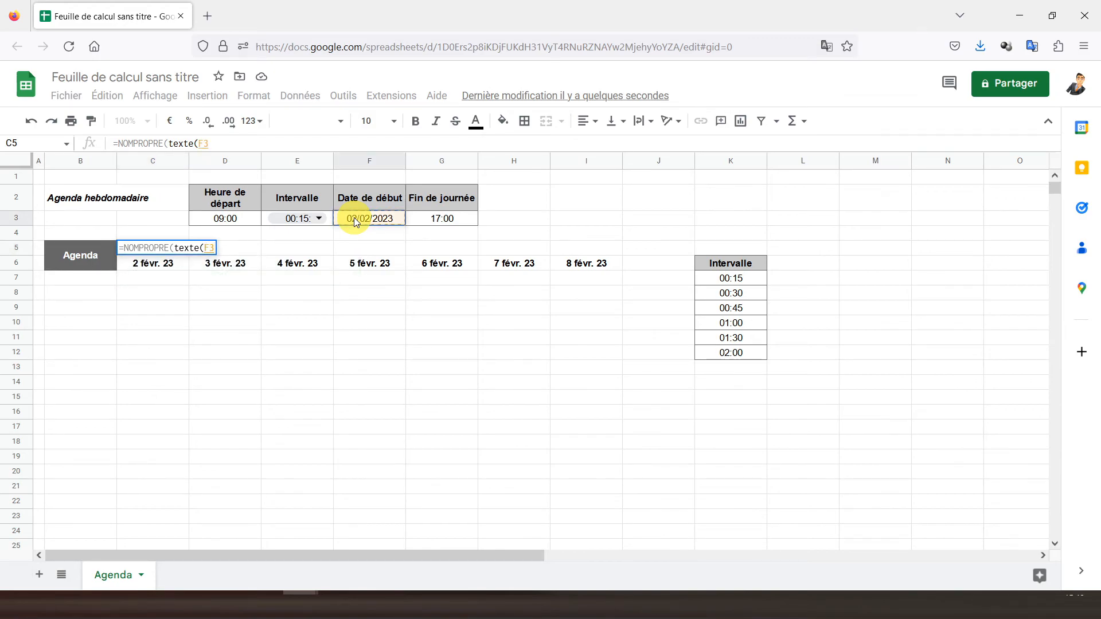
{"action": "left_click", "coordinate": [205, 144]}
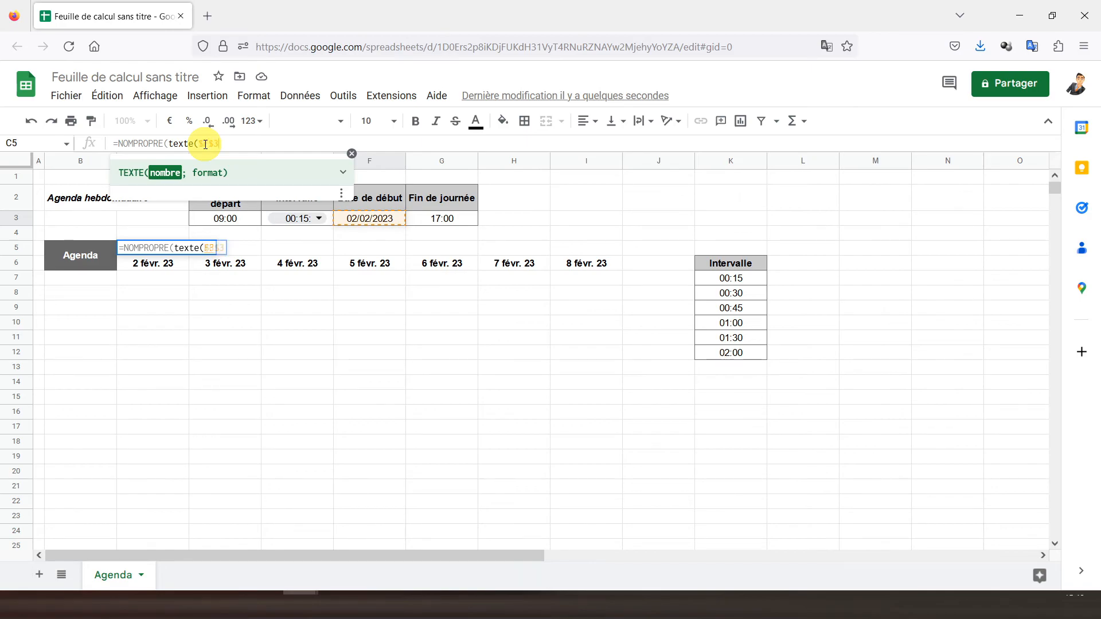
{"action": "key", "text": "F4"}
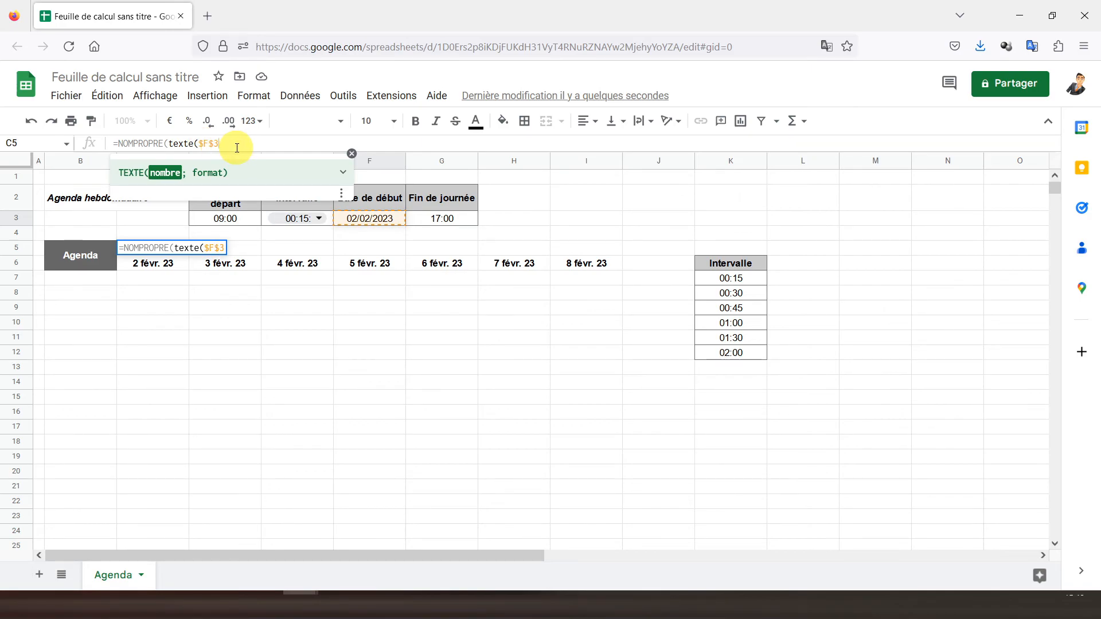
{"action": "type", "text": "+"}
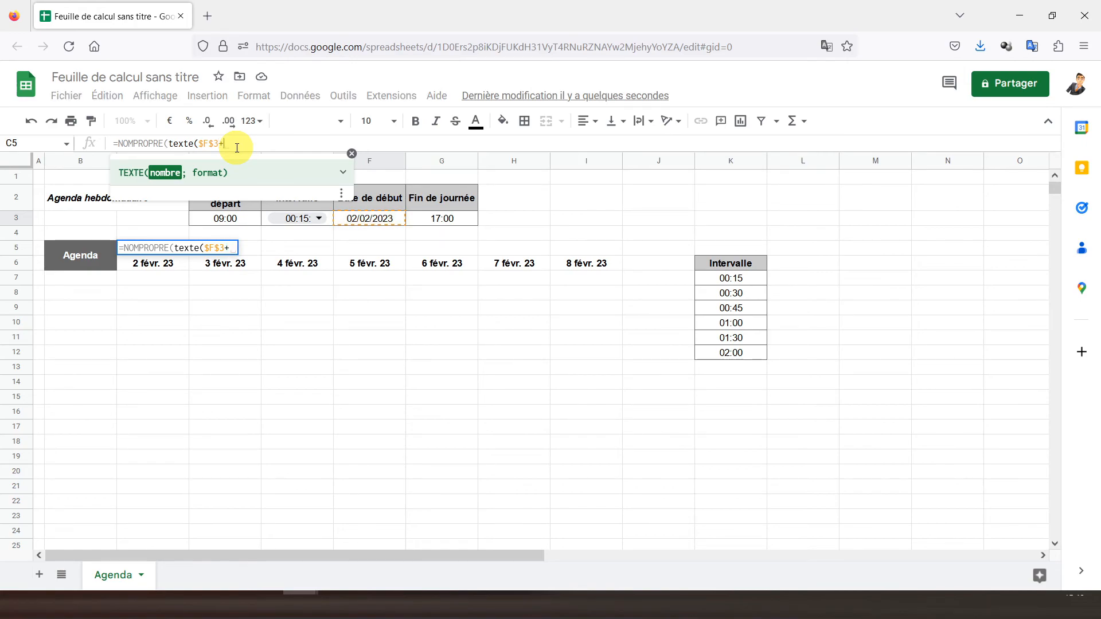
{"action": "type", "text": "colonne("}
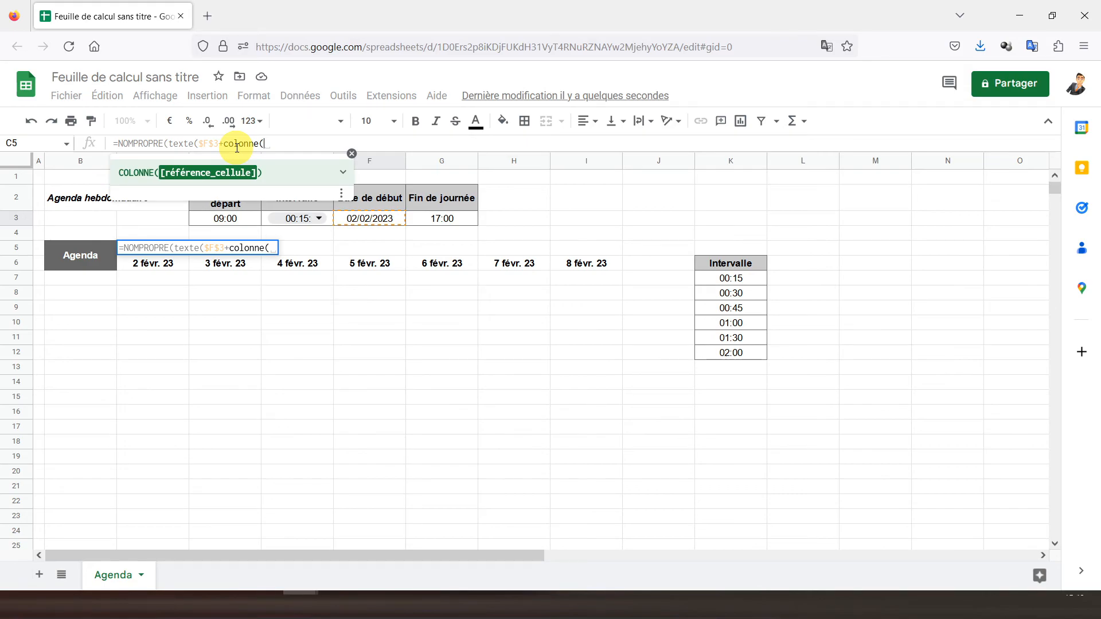
{"action": "type", "text": ")"}
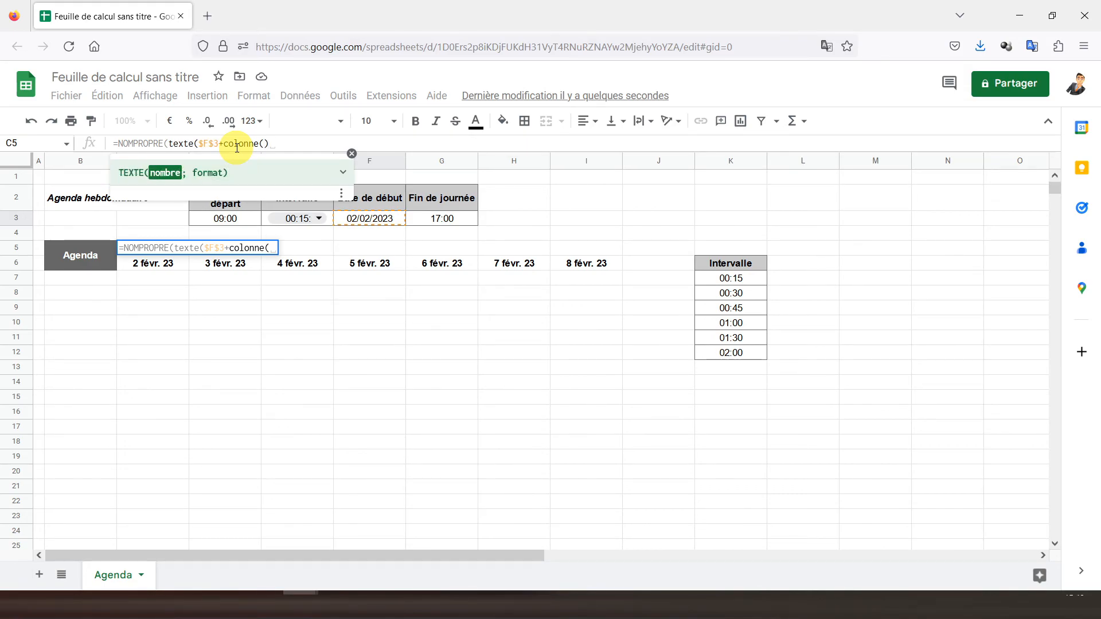
{"action": "type", "text": "-3"}
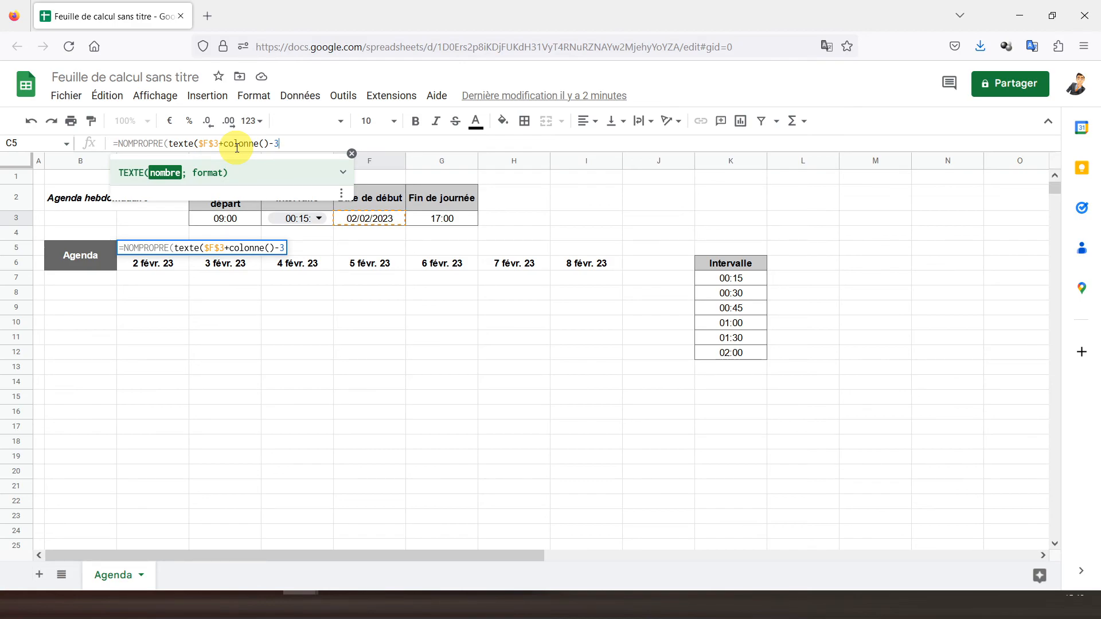
Complete the C5 formula with the format "dddd" to return the full weekday name
{"action": "type", "text": ";"}
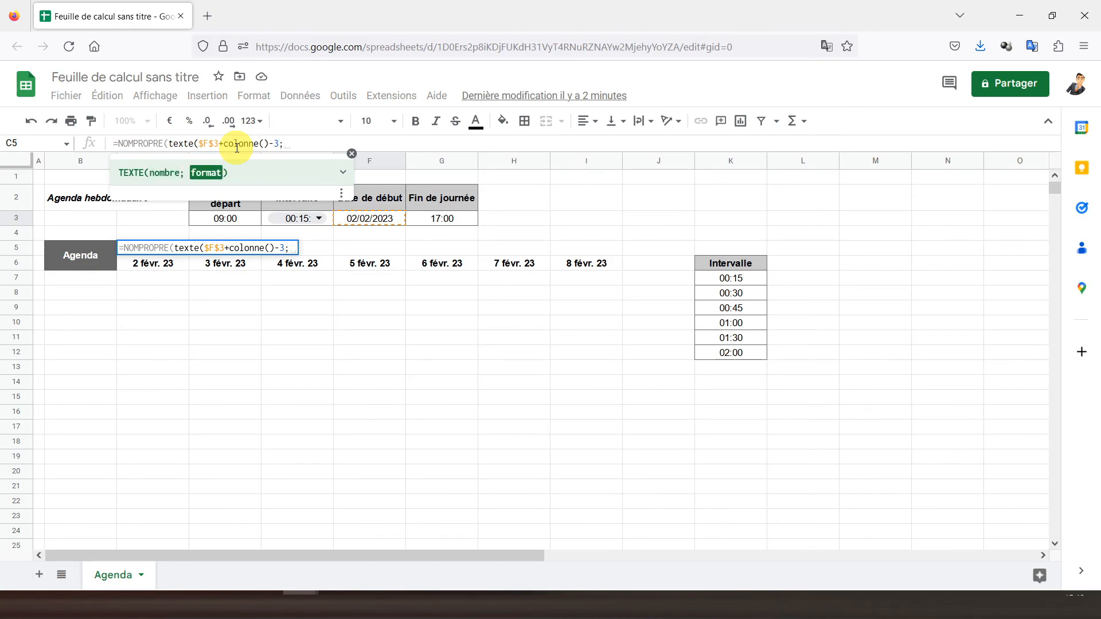
{"action": "type", "text": "\""}
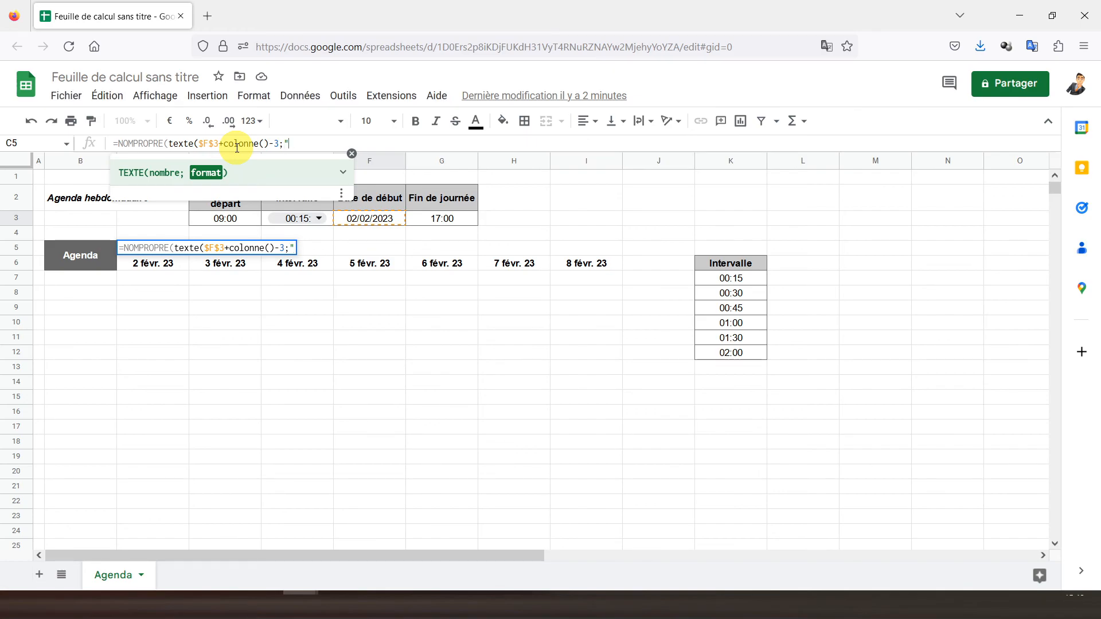
{"action": "type", "text": "dddd"}
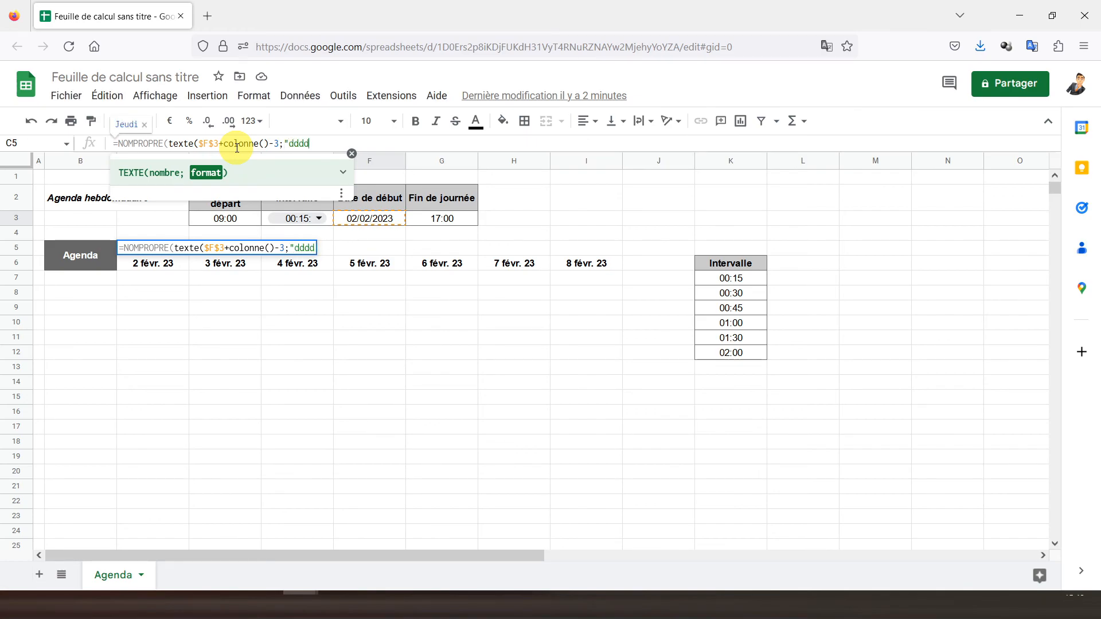
{"action": "type", "text": "\""}
{"action": "type", "text": ")"}
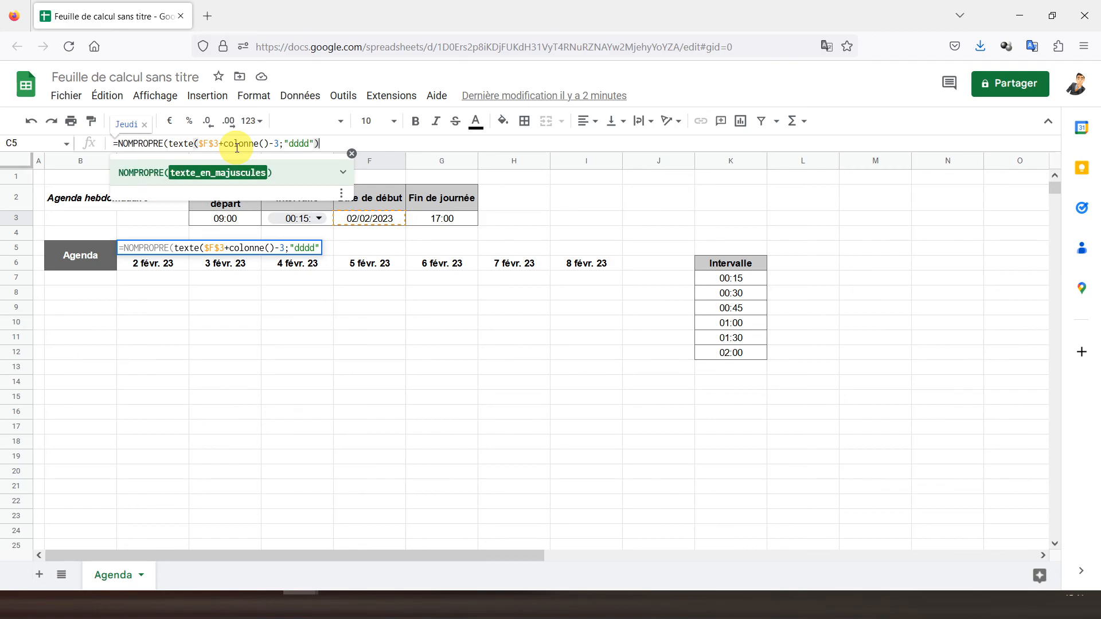
{"action": "type", "text": ")"}
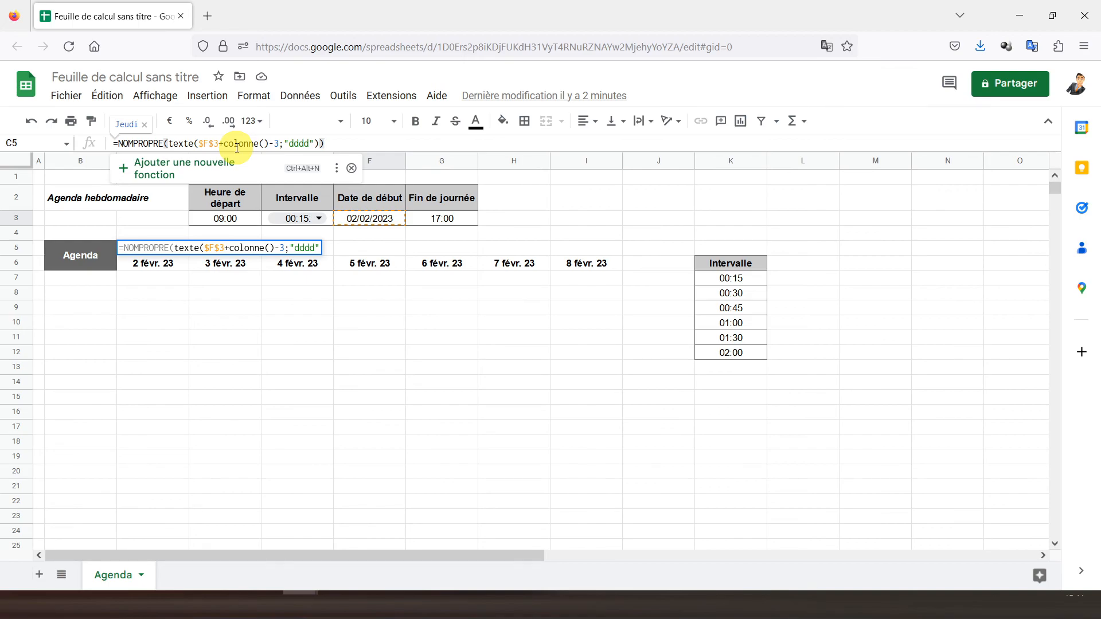
{"action": "key", "text": "Return"}
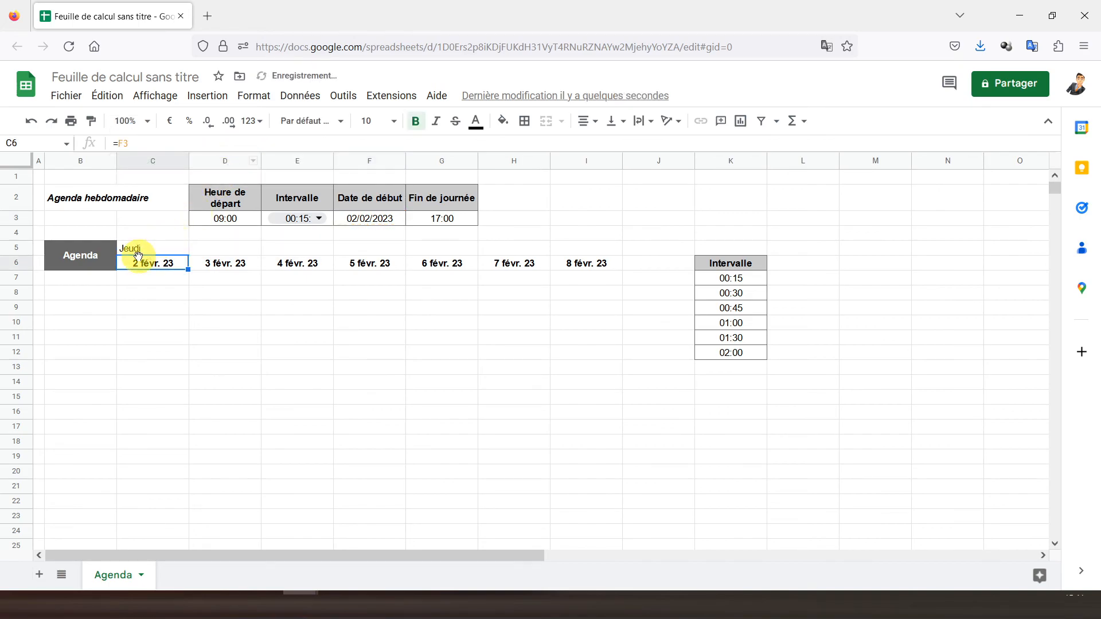
Fill the weekday formula from C5 across to I5, and make the range horizontally centred and bold
{"action": "left_click", "coordinate": [138, 253]}
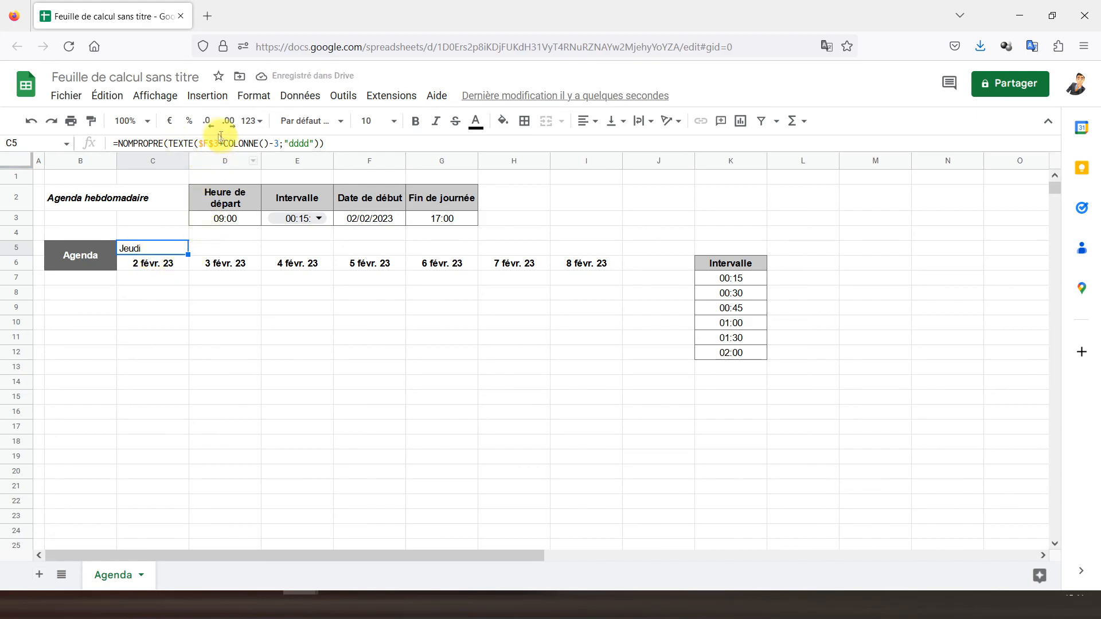
{"action": "left_click_drag", "start_coordinate": [189, 254], "coordinate": [589, 251]}
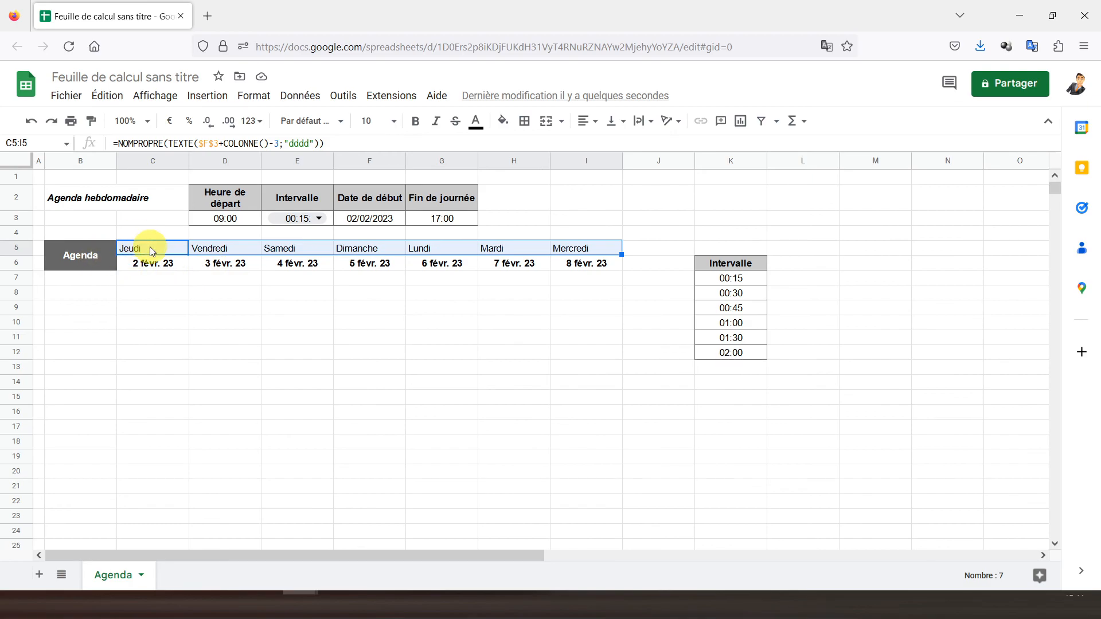
{"action": "left_click", "coordinate": [596, 115]}
{"action": "left_click", "coordinate": [609, 143]}
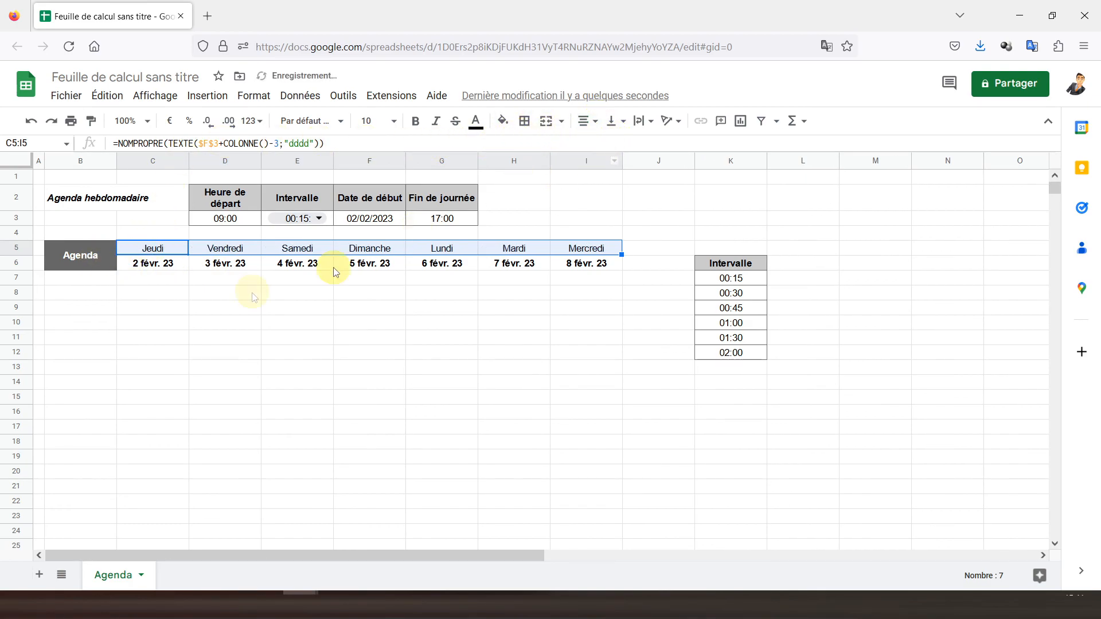
{"action": "left_click", "coordinate": [418, 124]}
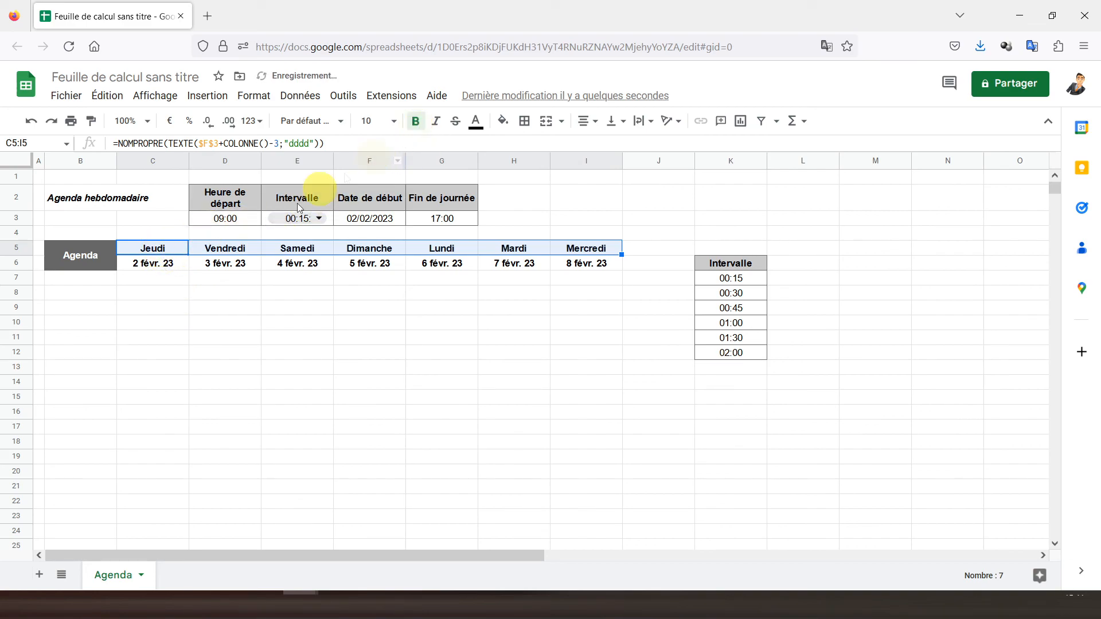
{"action": "left_click", "coordinate": [128, 246]}
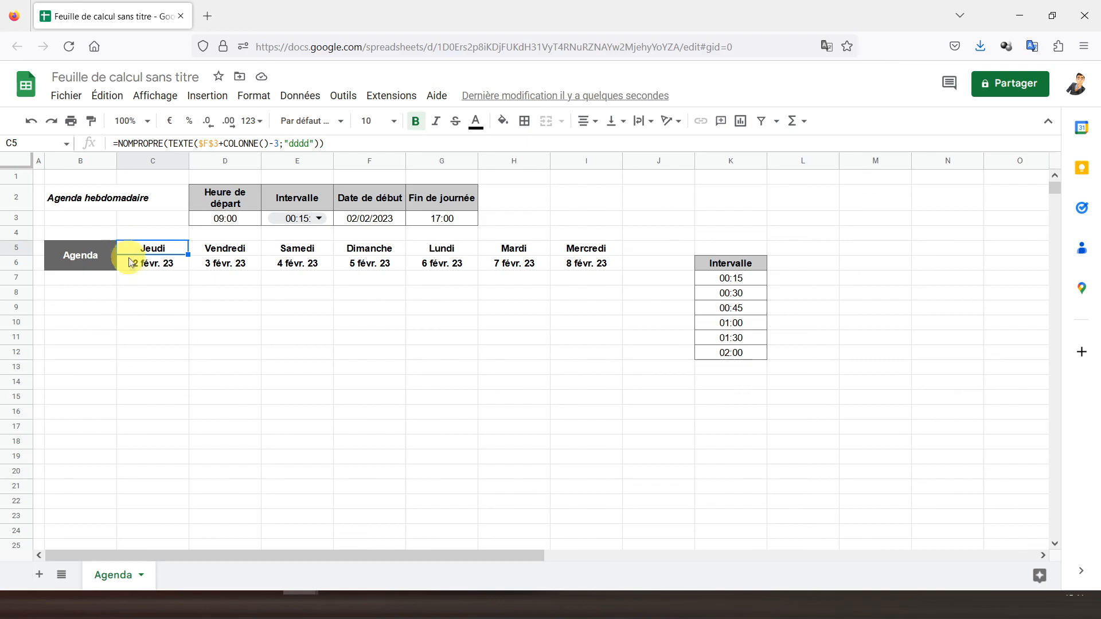
{"action": "left_click", "coordinate": [134, 267]}
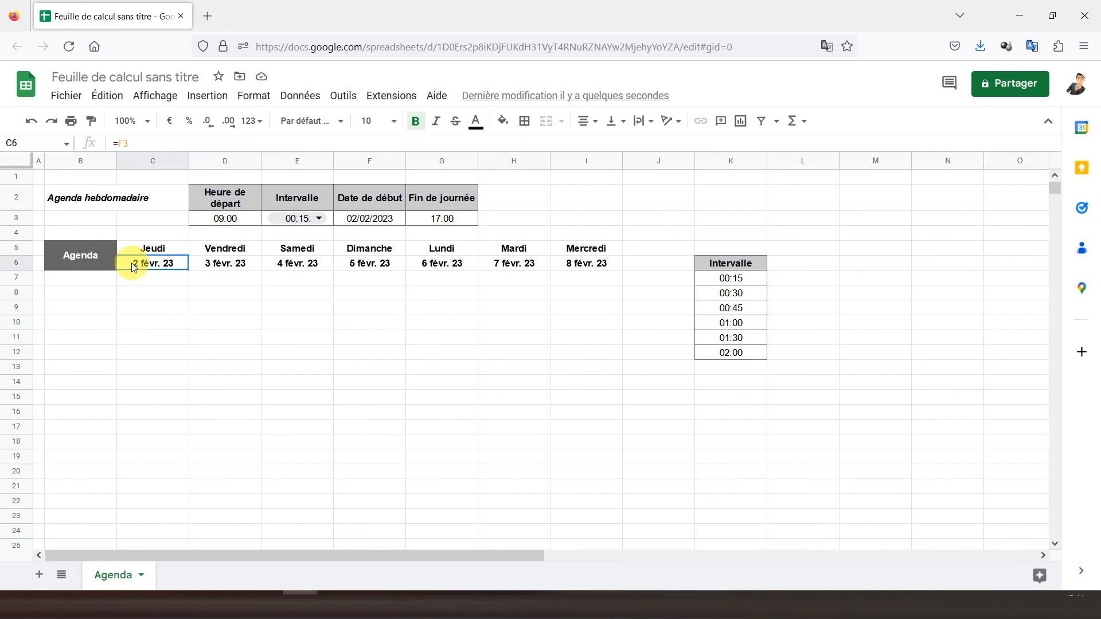
{"action": "left_click", "coordinate": [89, 264]}
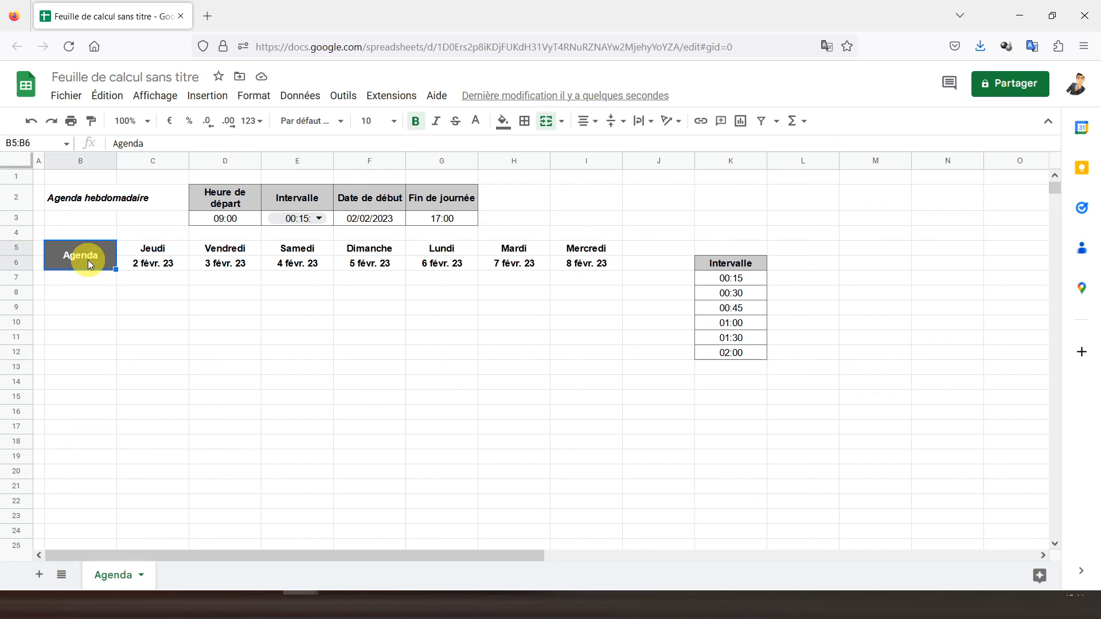